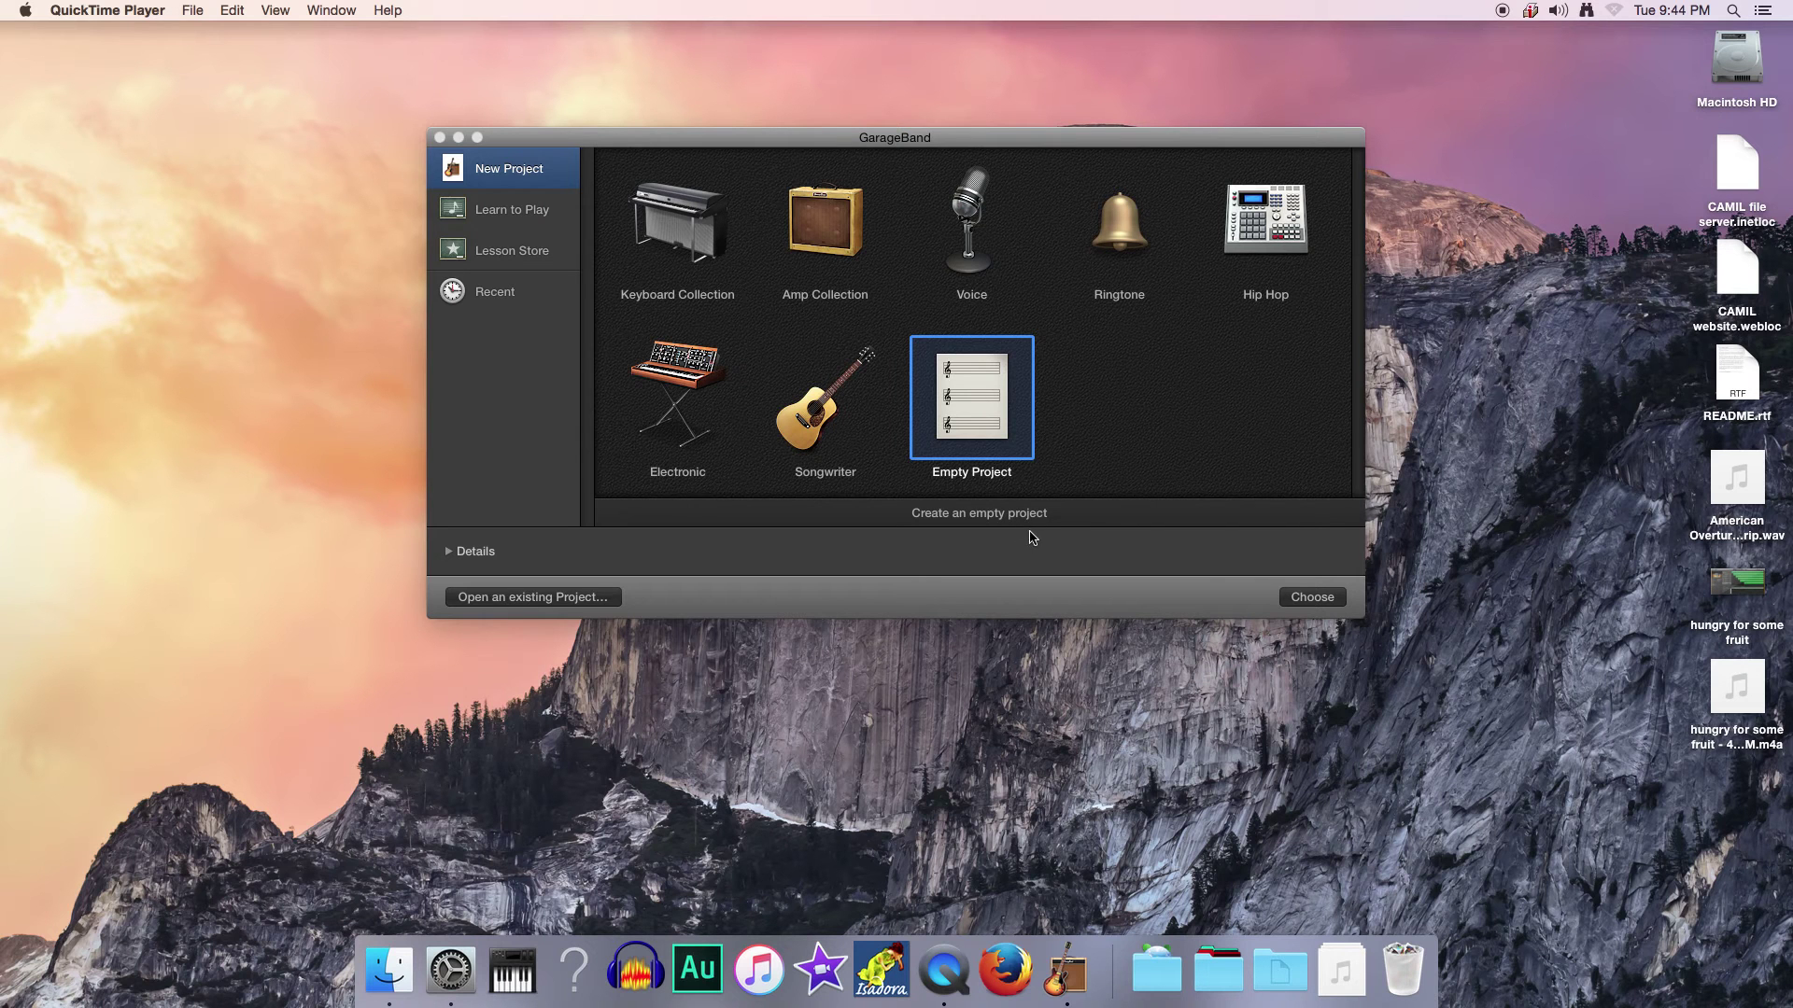
Create an empty project with the default Classic Electric Piano software instrument track
click(1312, 598)
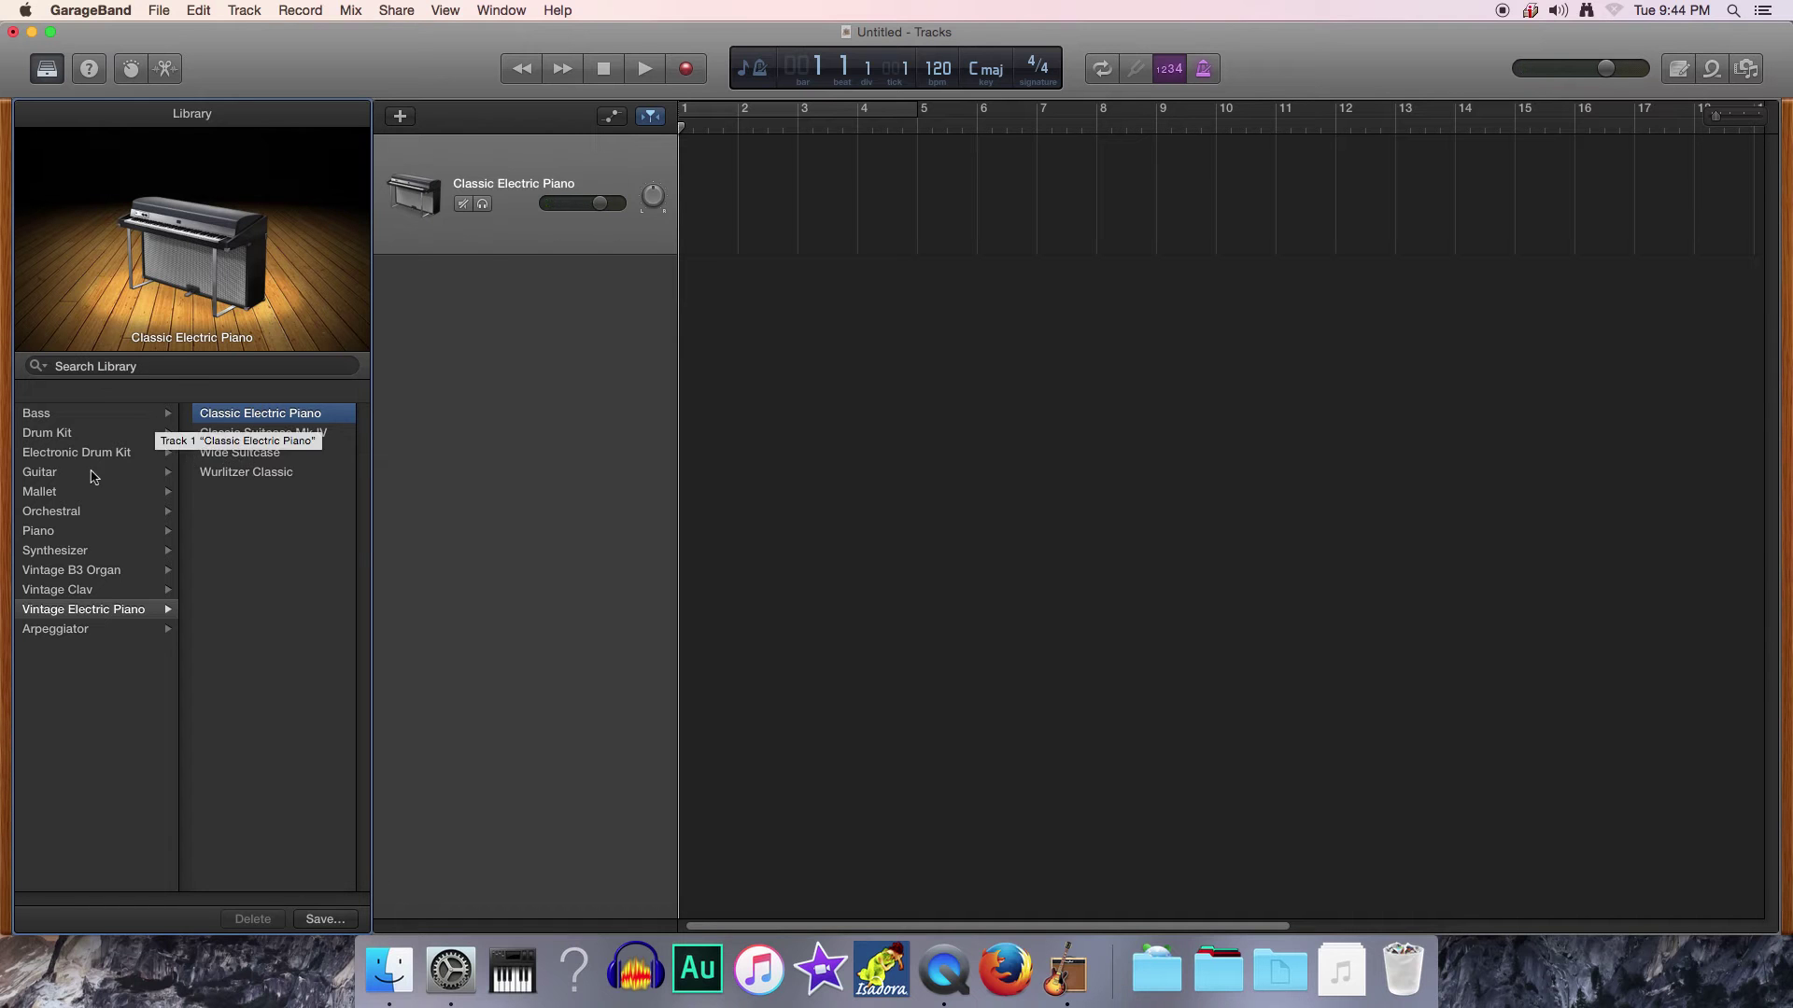
Switch the track's sound to Mallet > Vibraphone and start recording a take
click(49, 495)
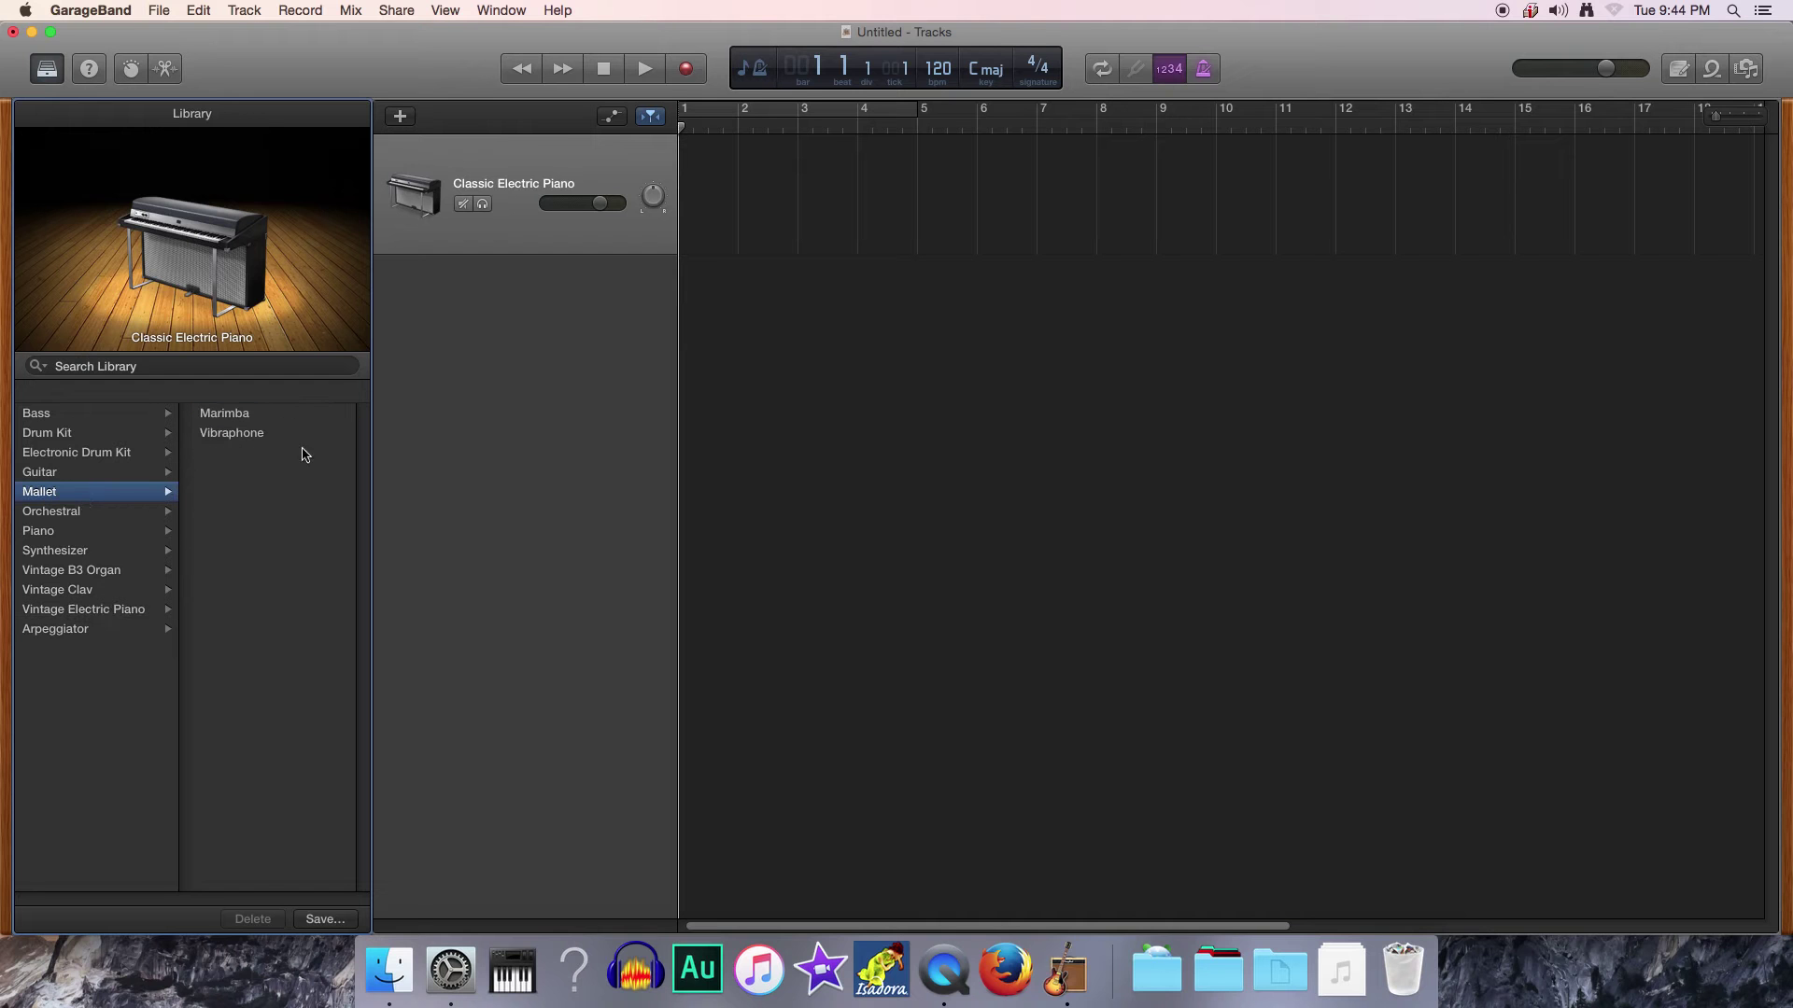
click(251, 435)
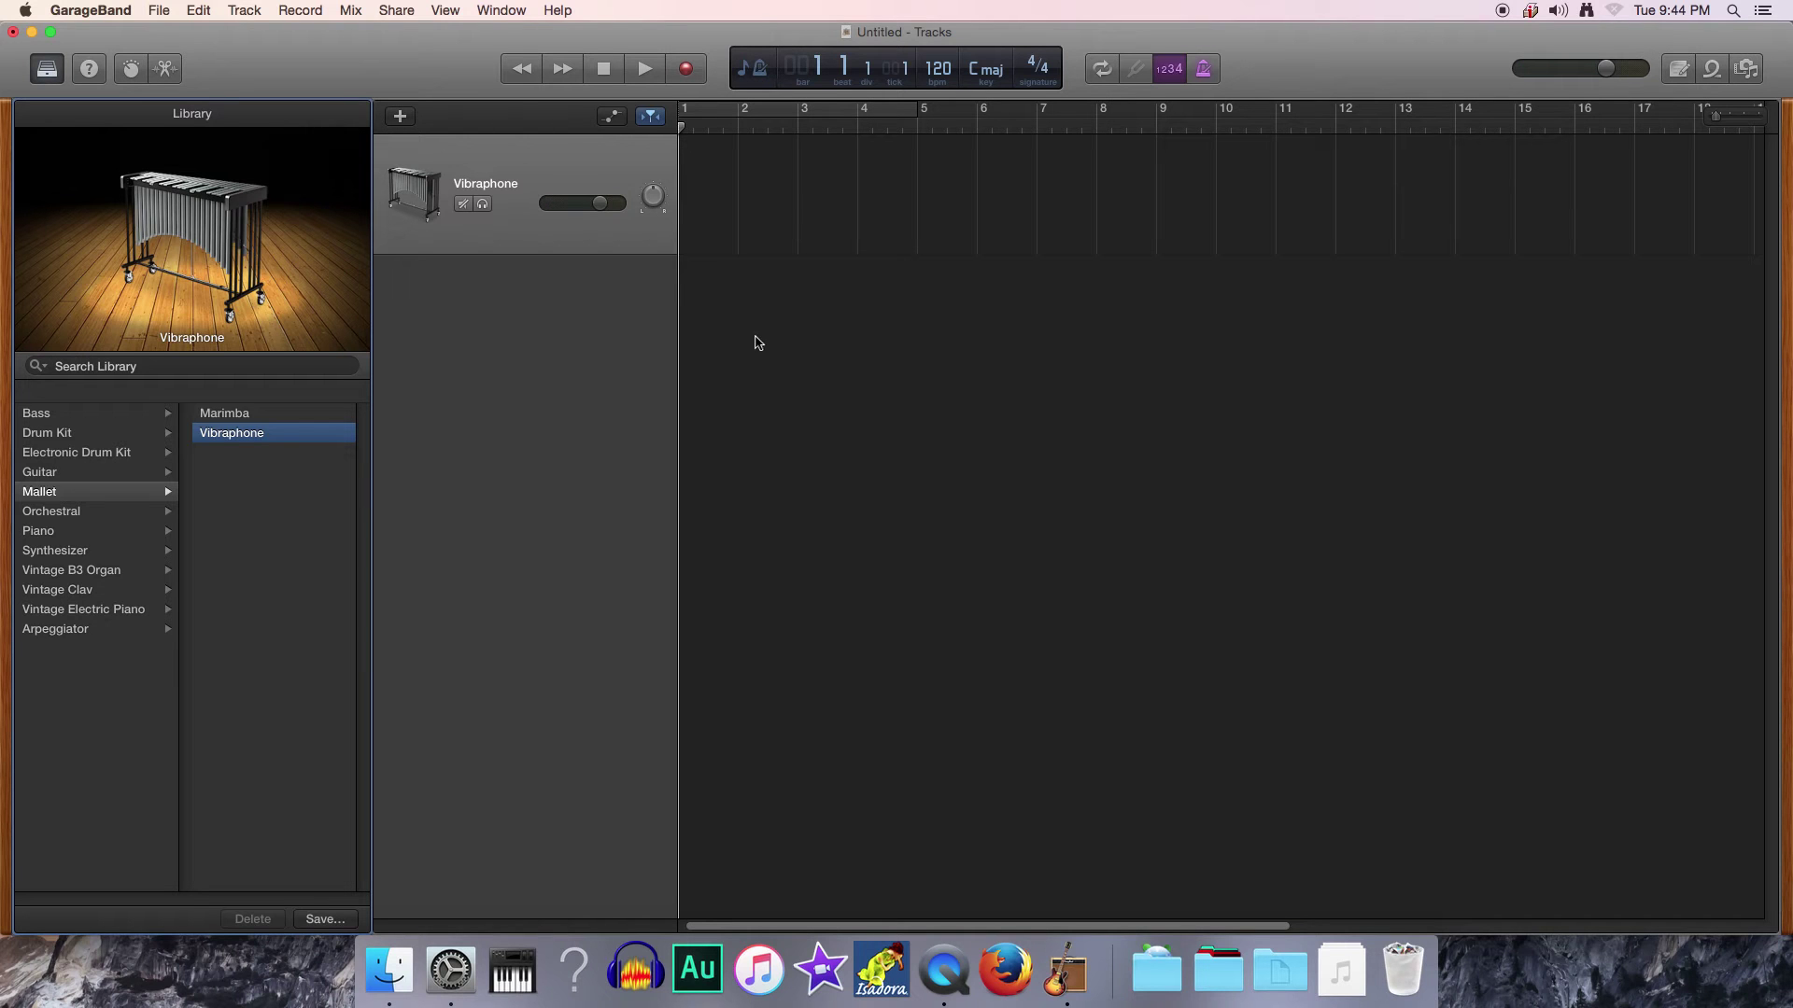
click(690, 71)
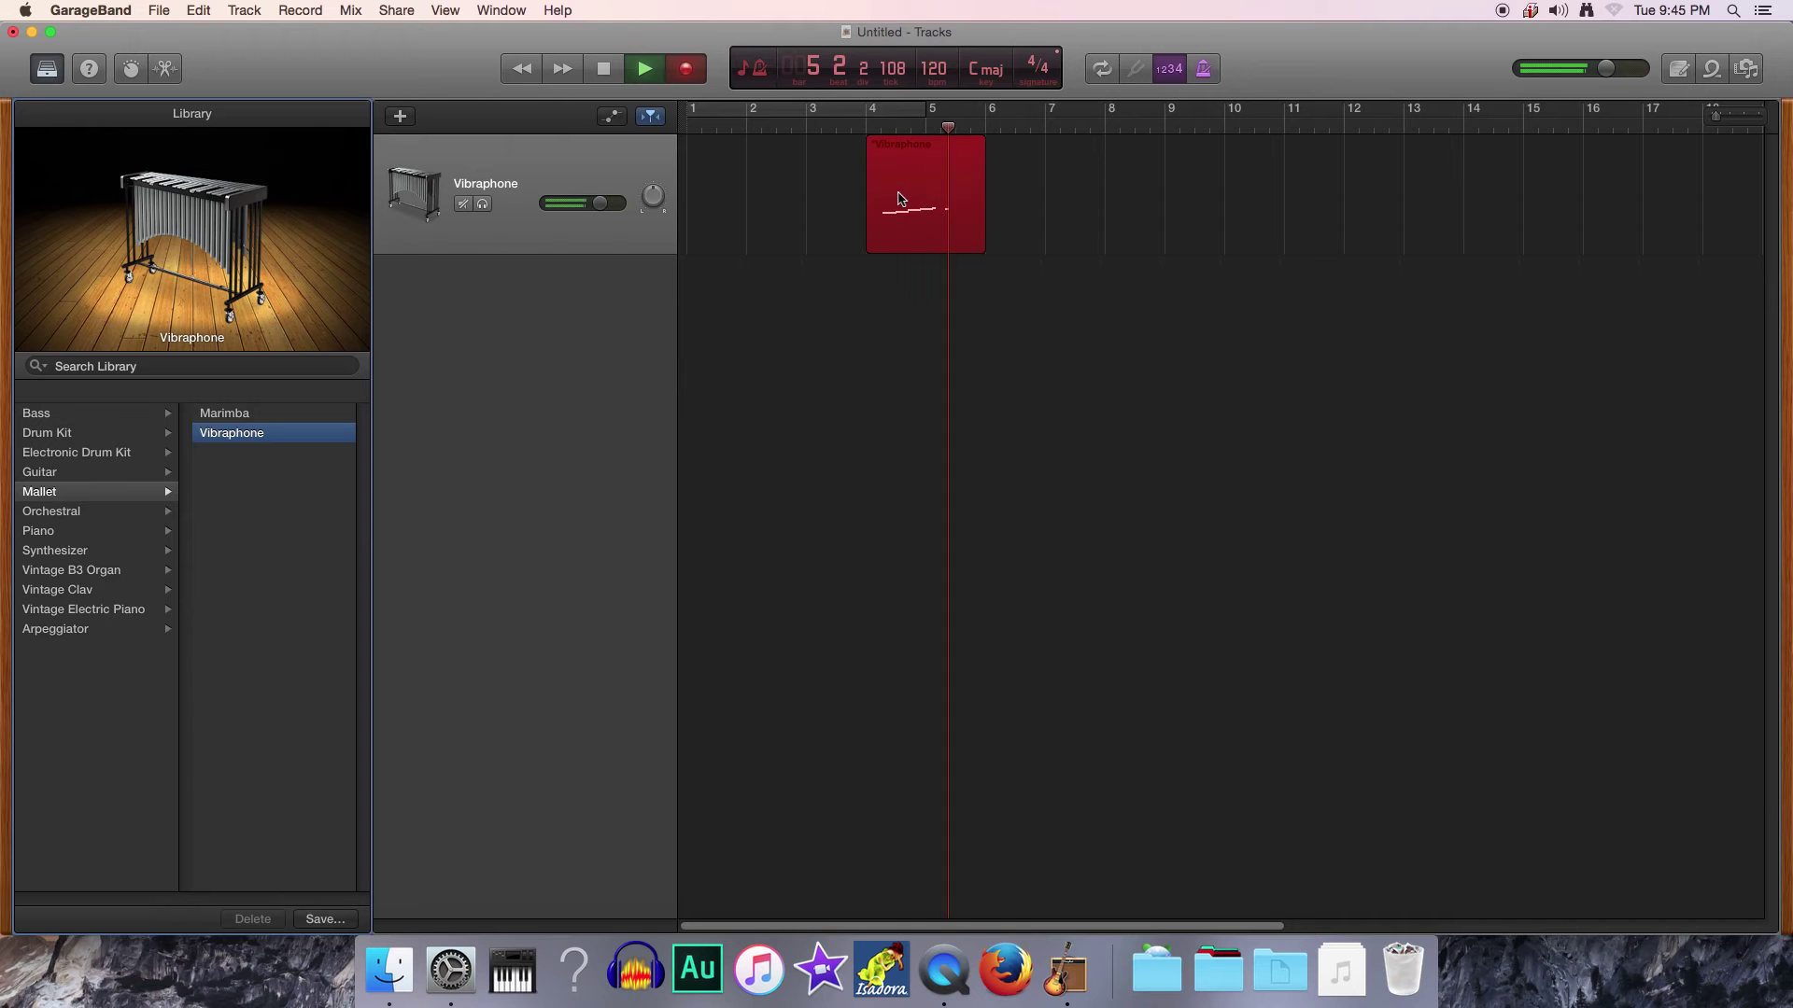
click(604, 68)
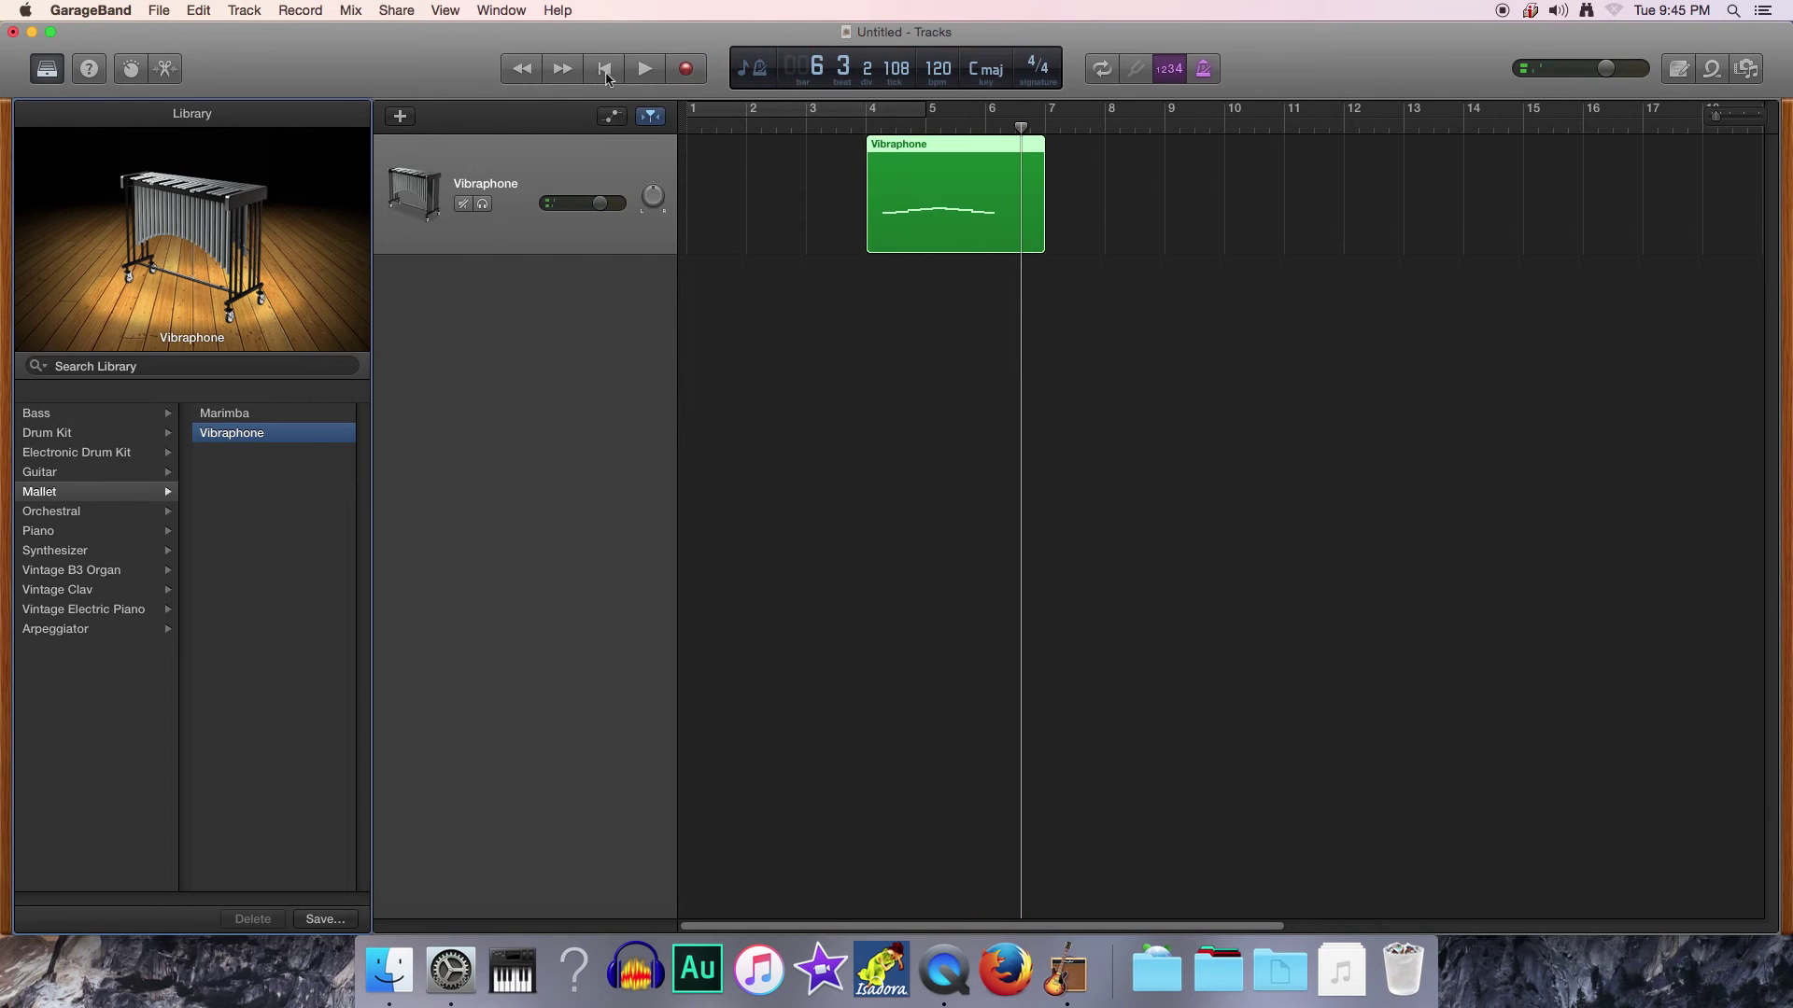
click(605, 70)
click(644, 68)
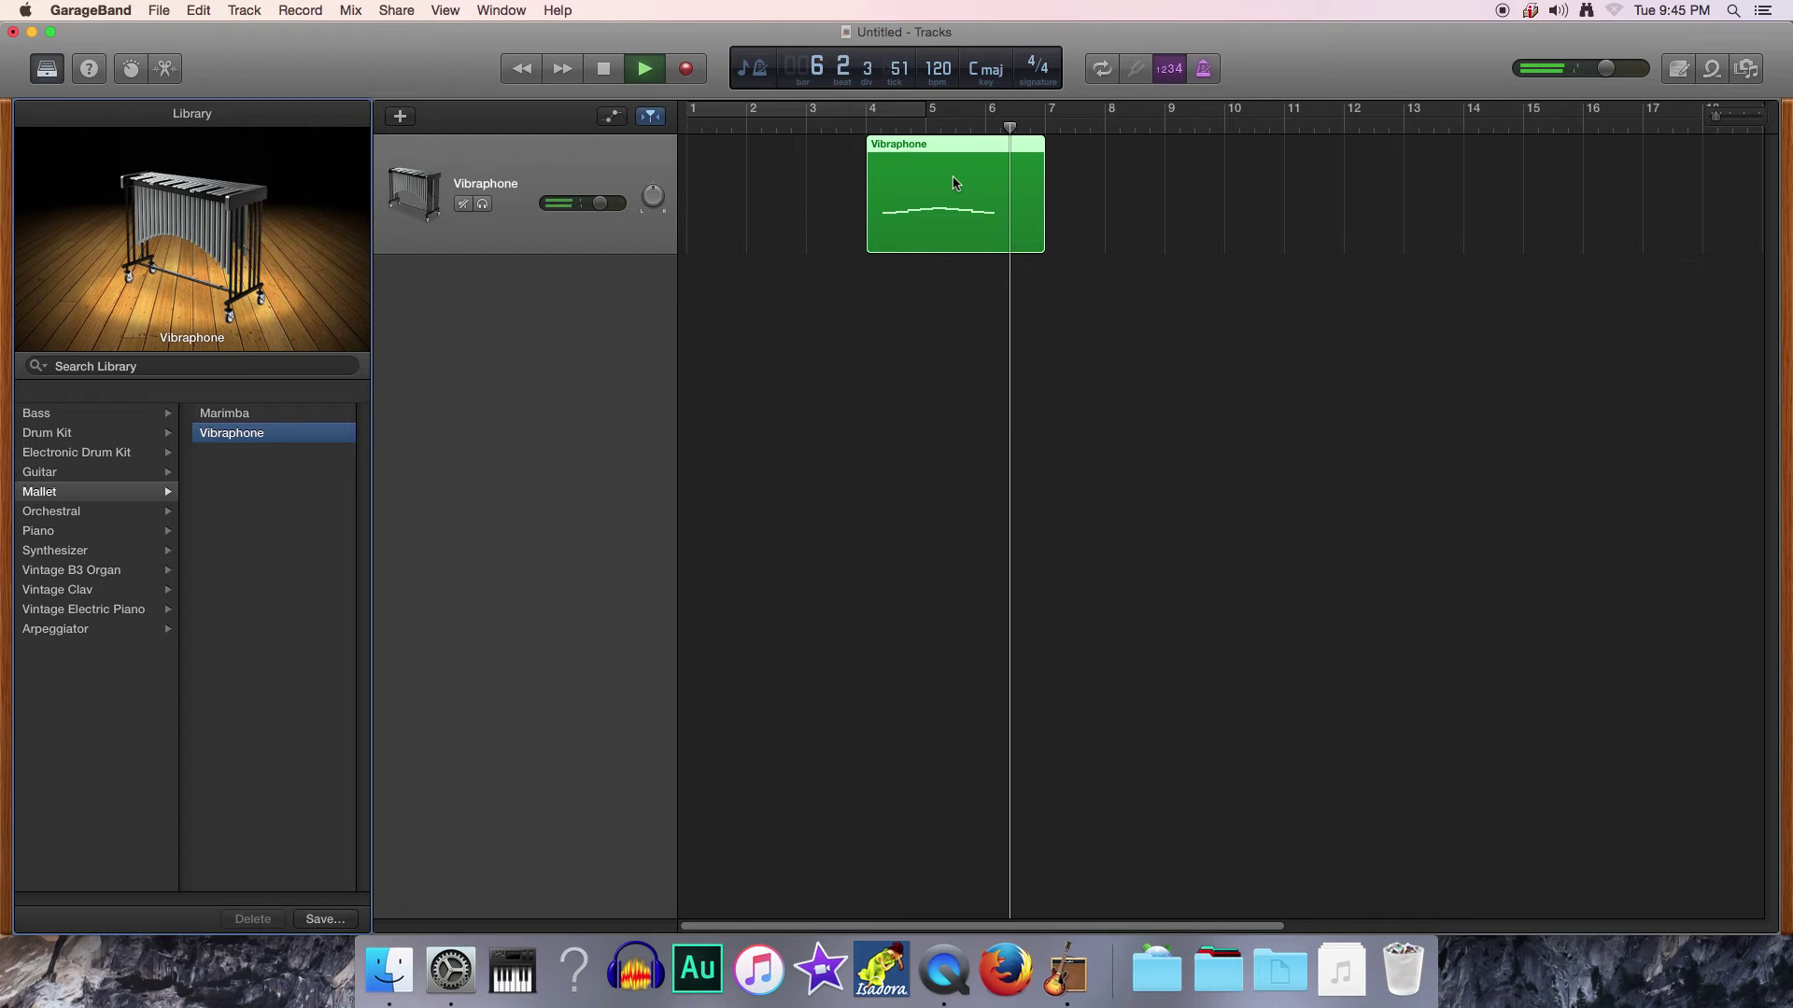
key(space)
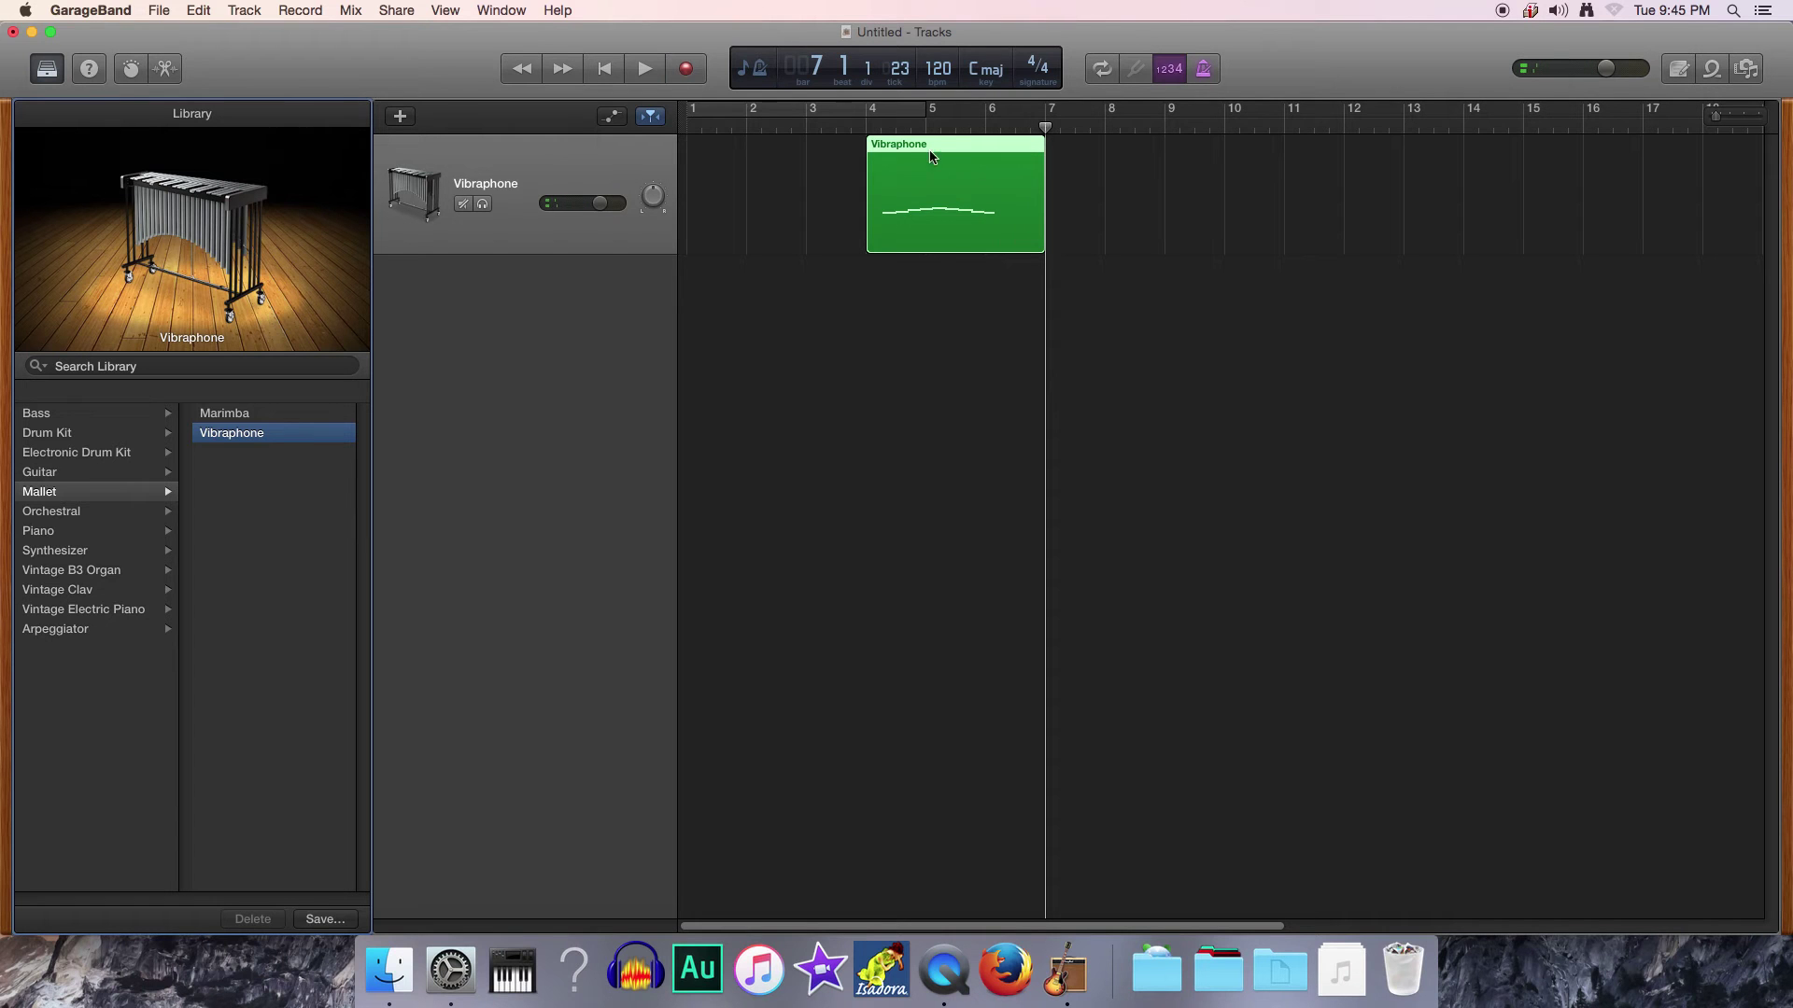
drag(894, 148, 715, 148)
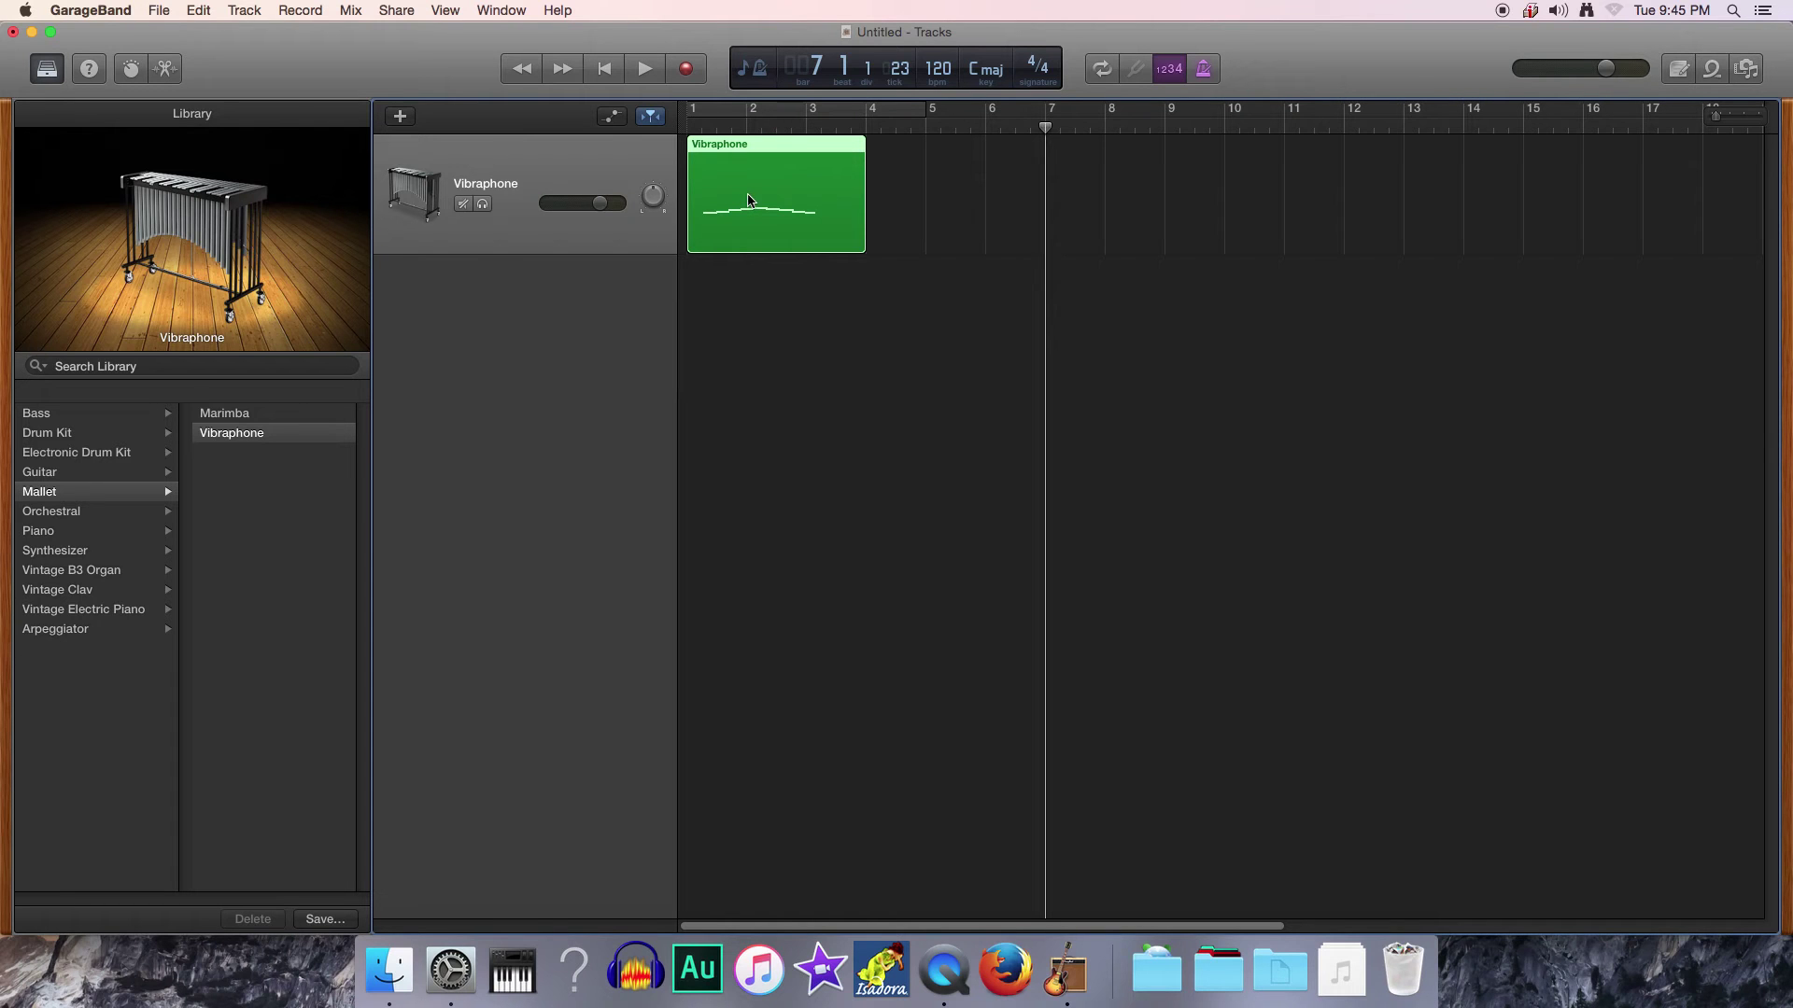
key(Delete)
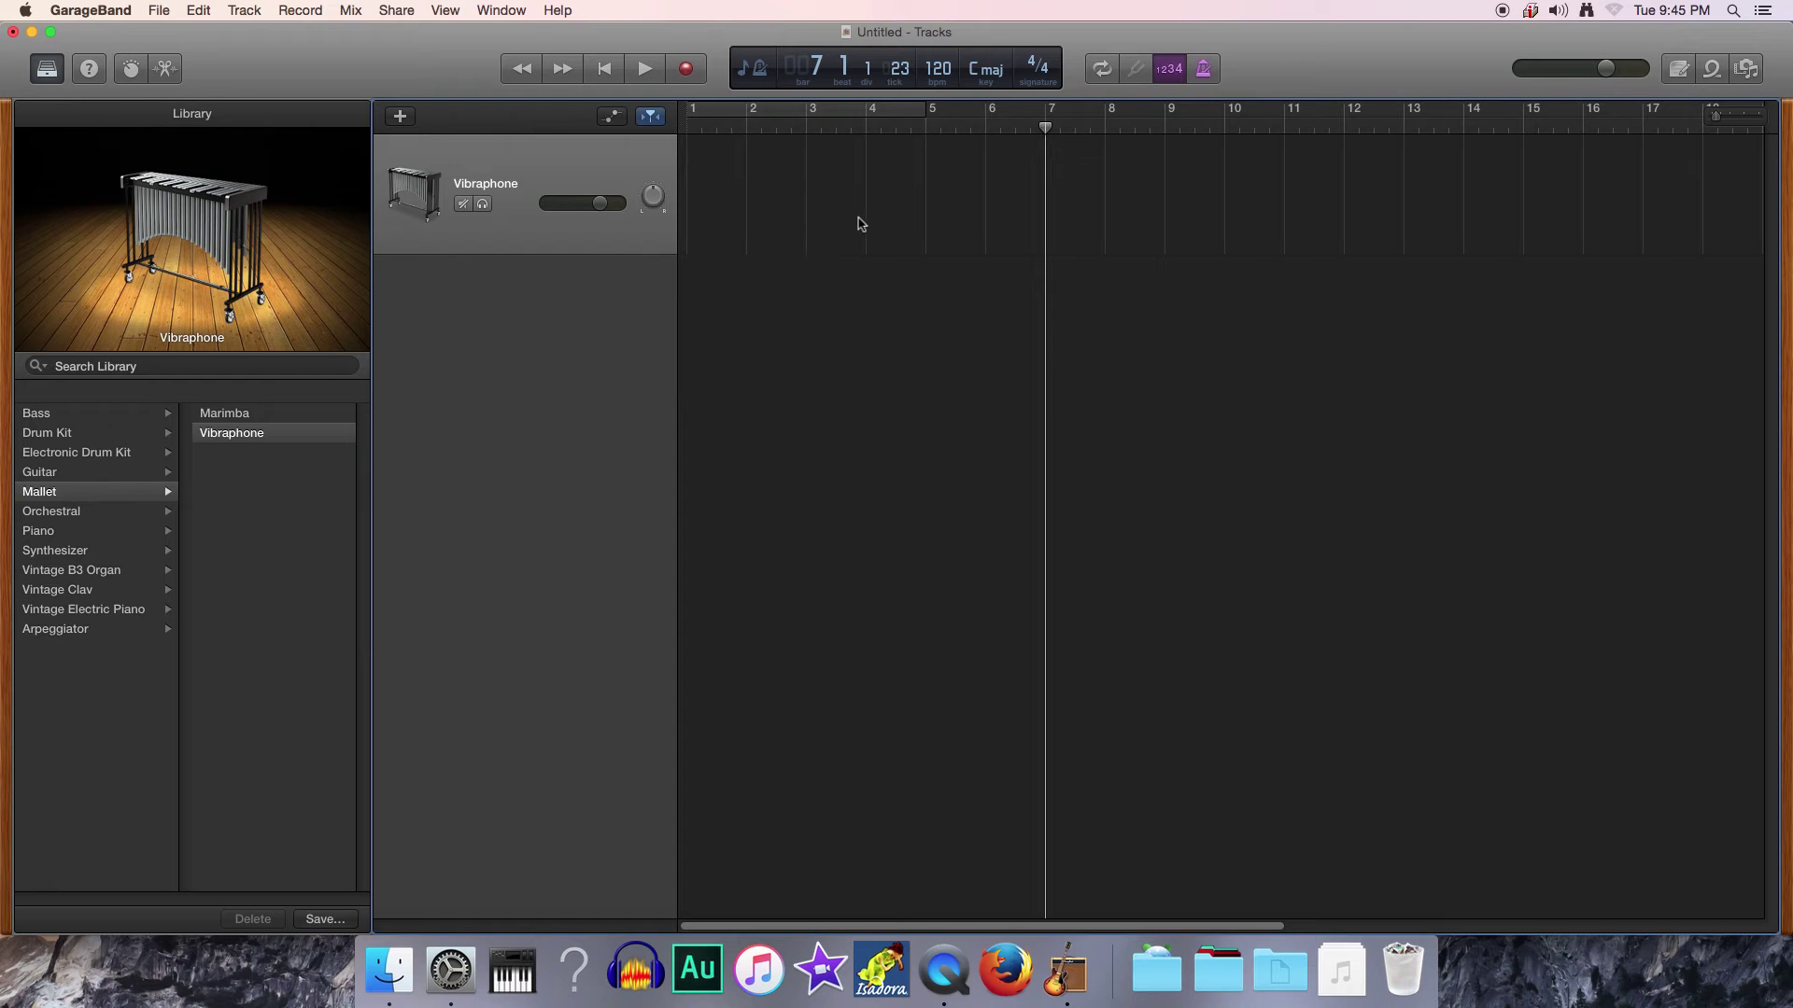
click(606, 71)
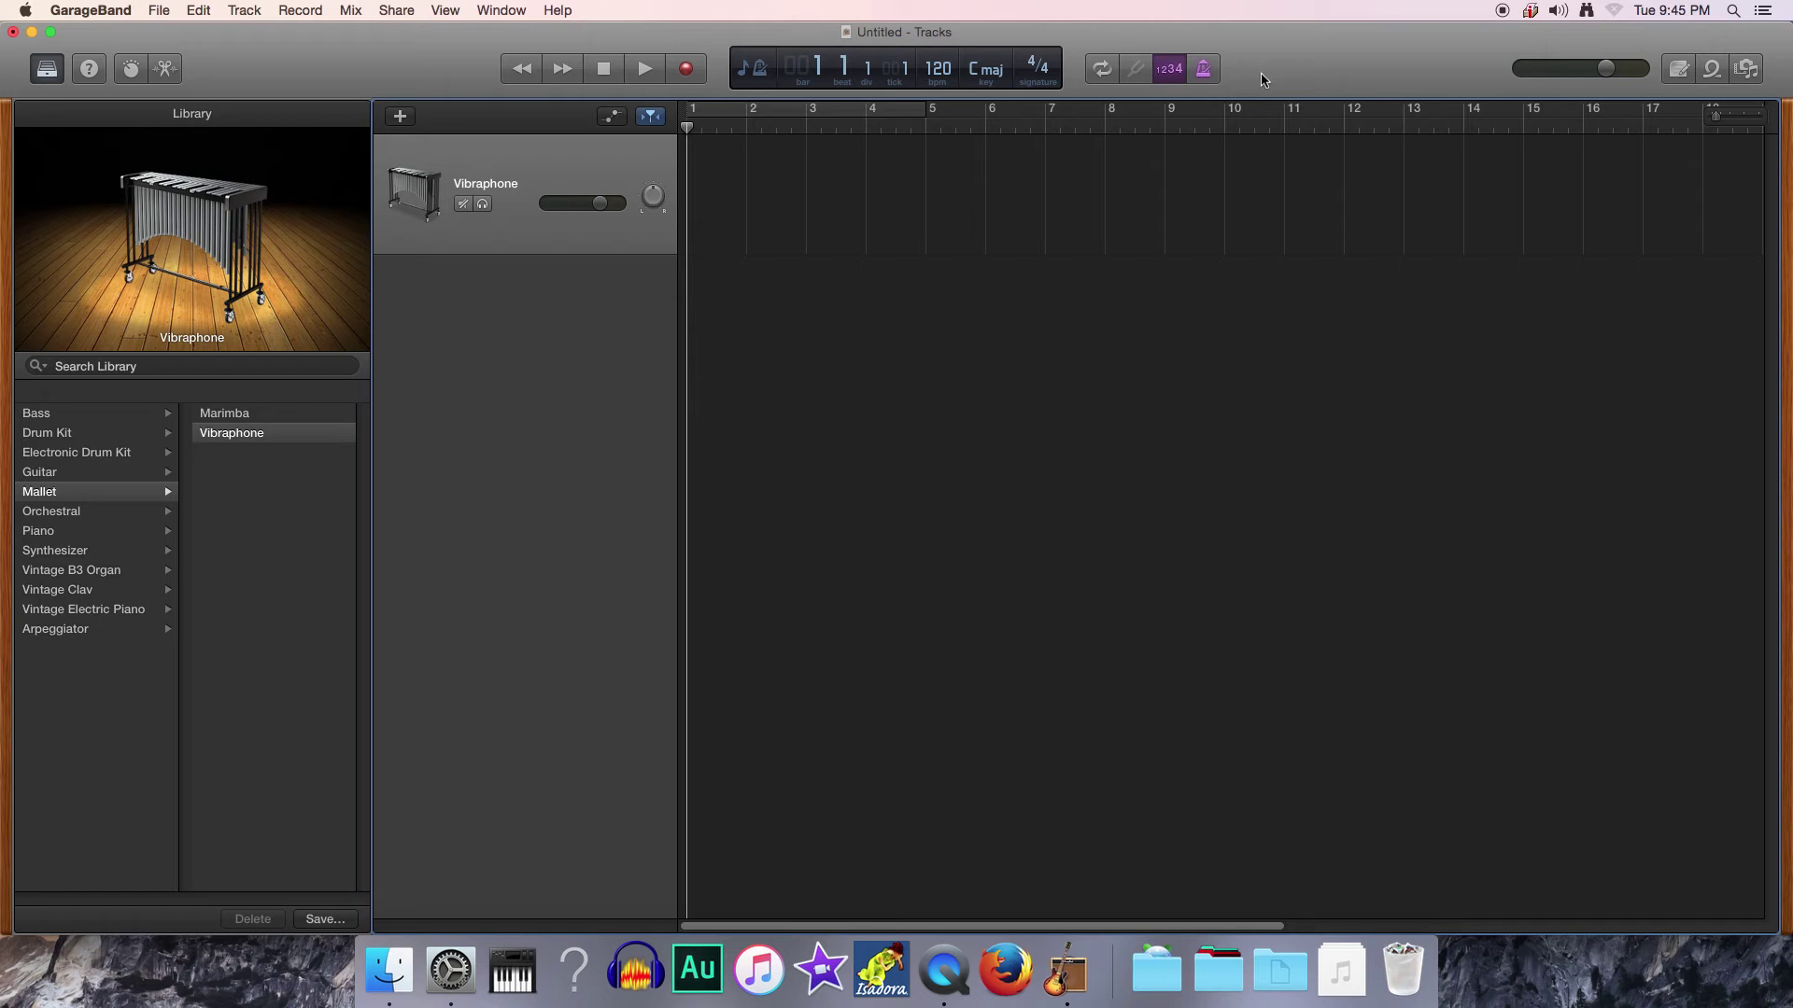
Record a two-bar Vibraphone take with the metronome on, move it to bar 1, and play it back
click(1206, 69)
click(689, 71)
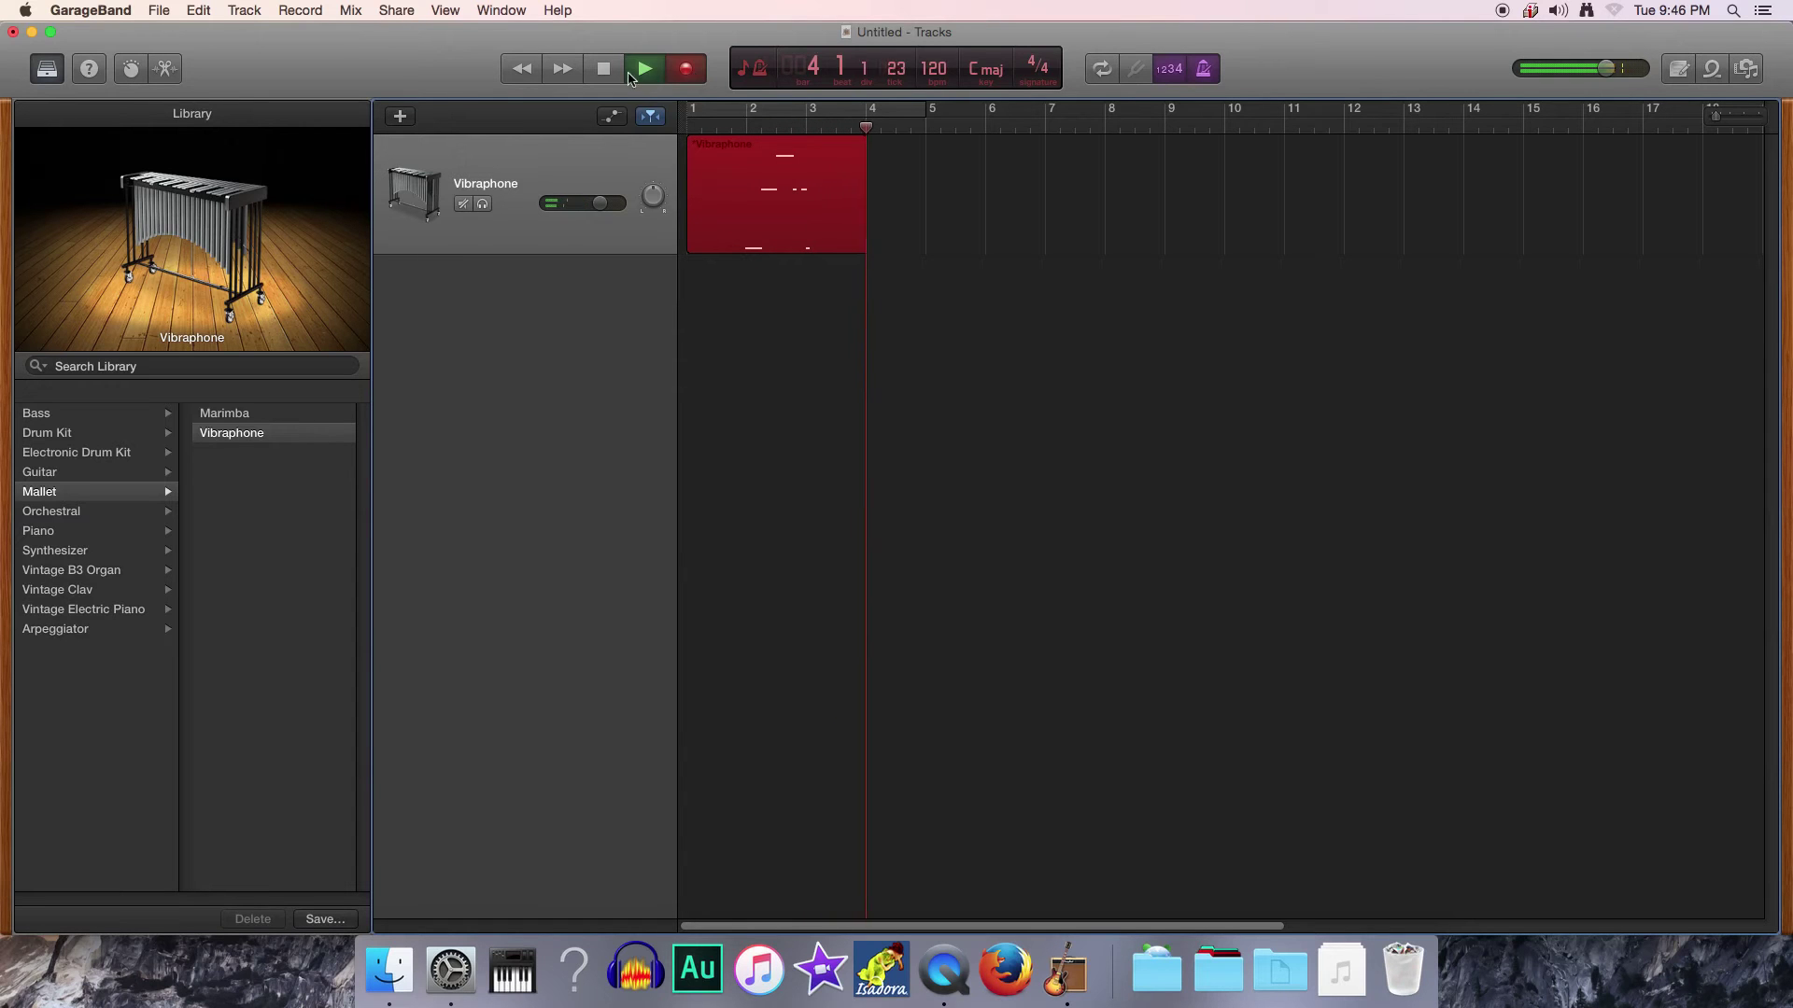
click(694, 72)
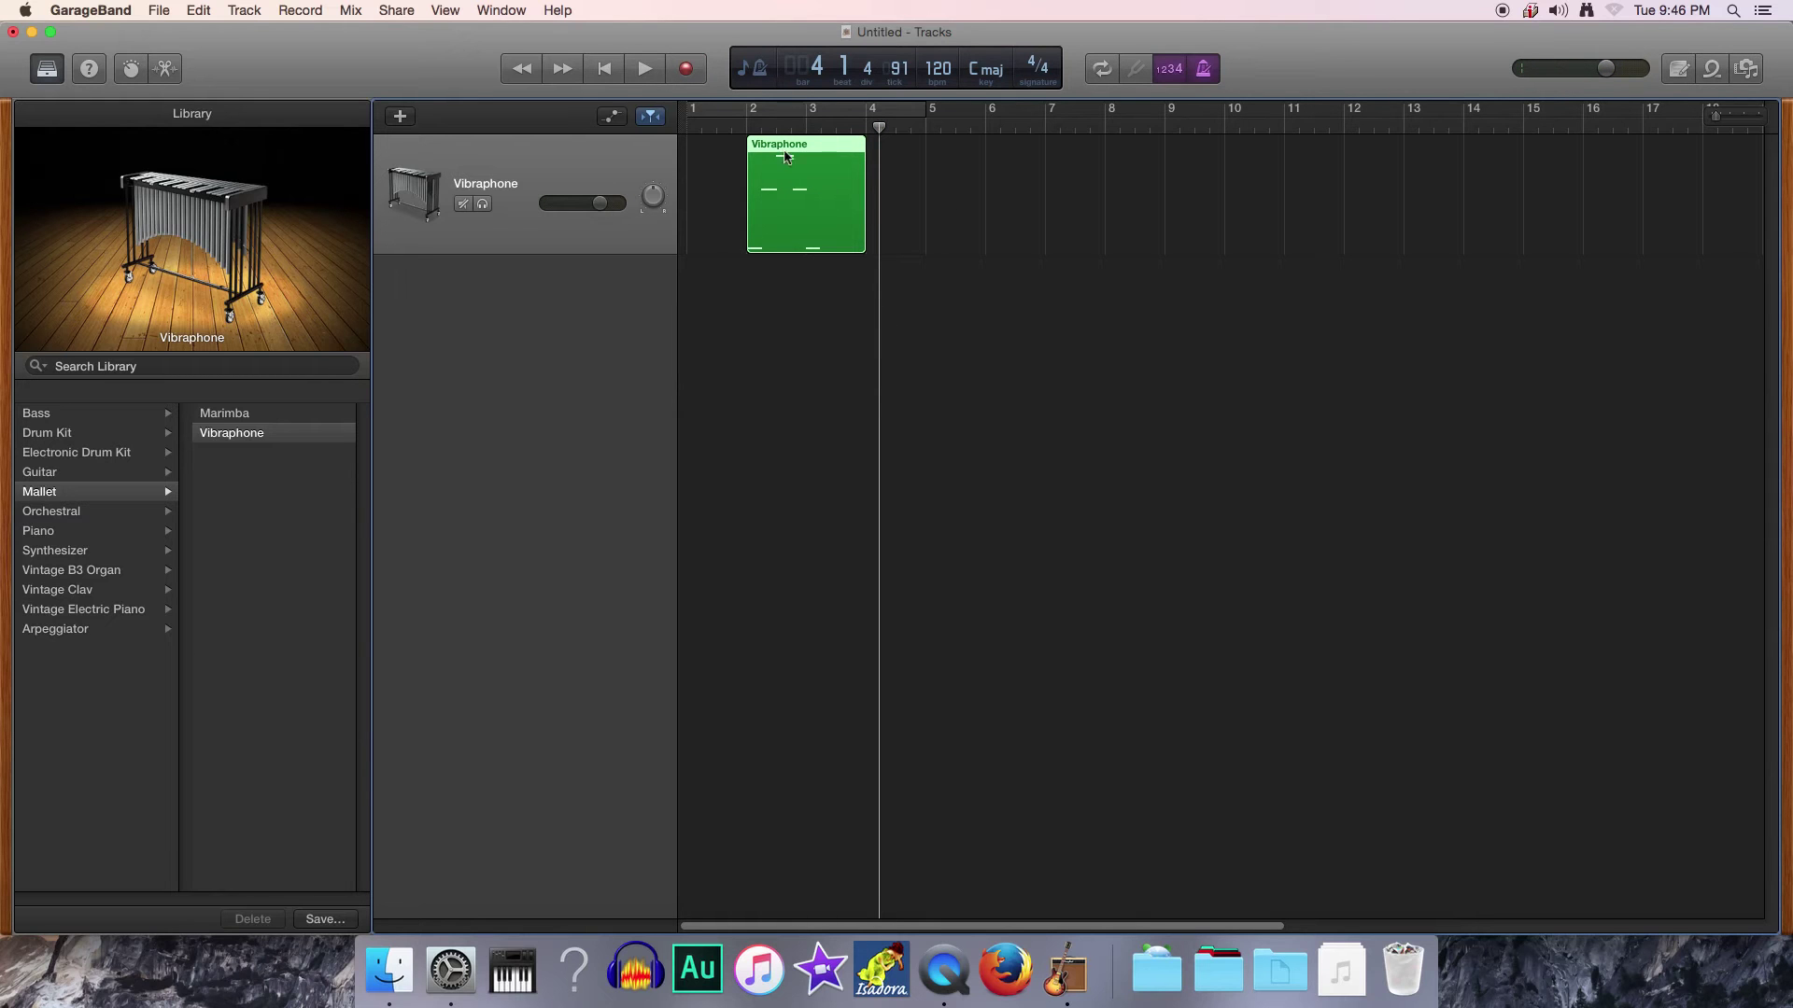
drag(759, 147, 700, 147)
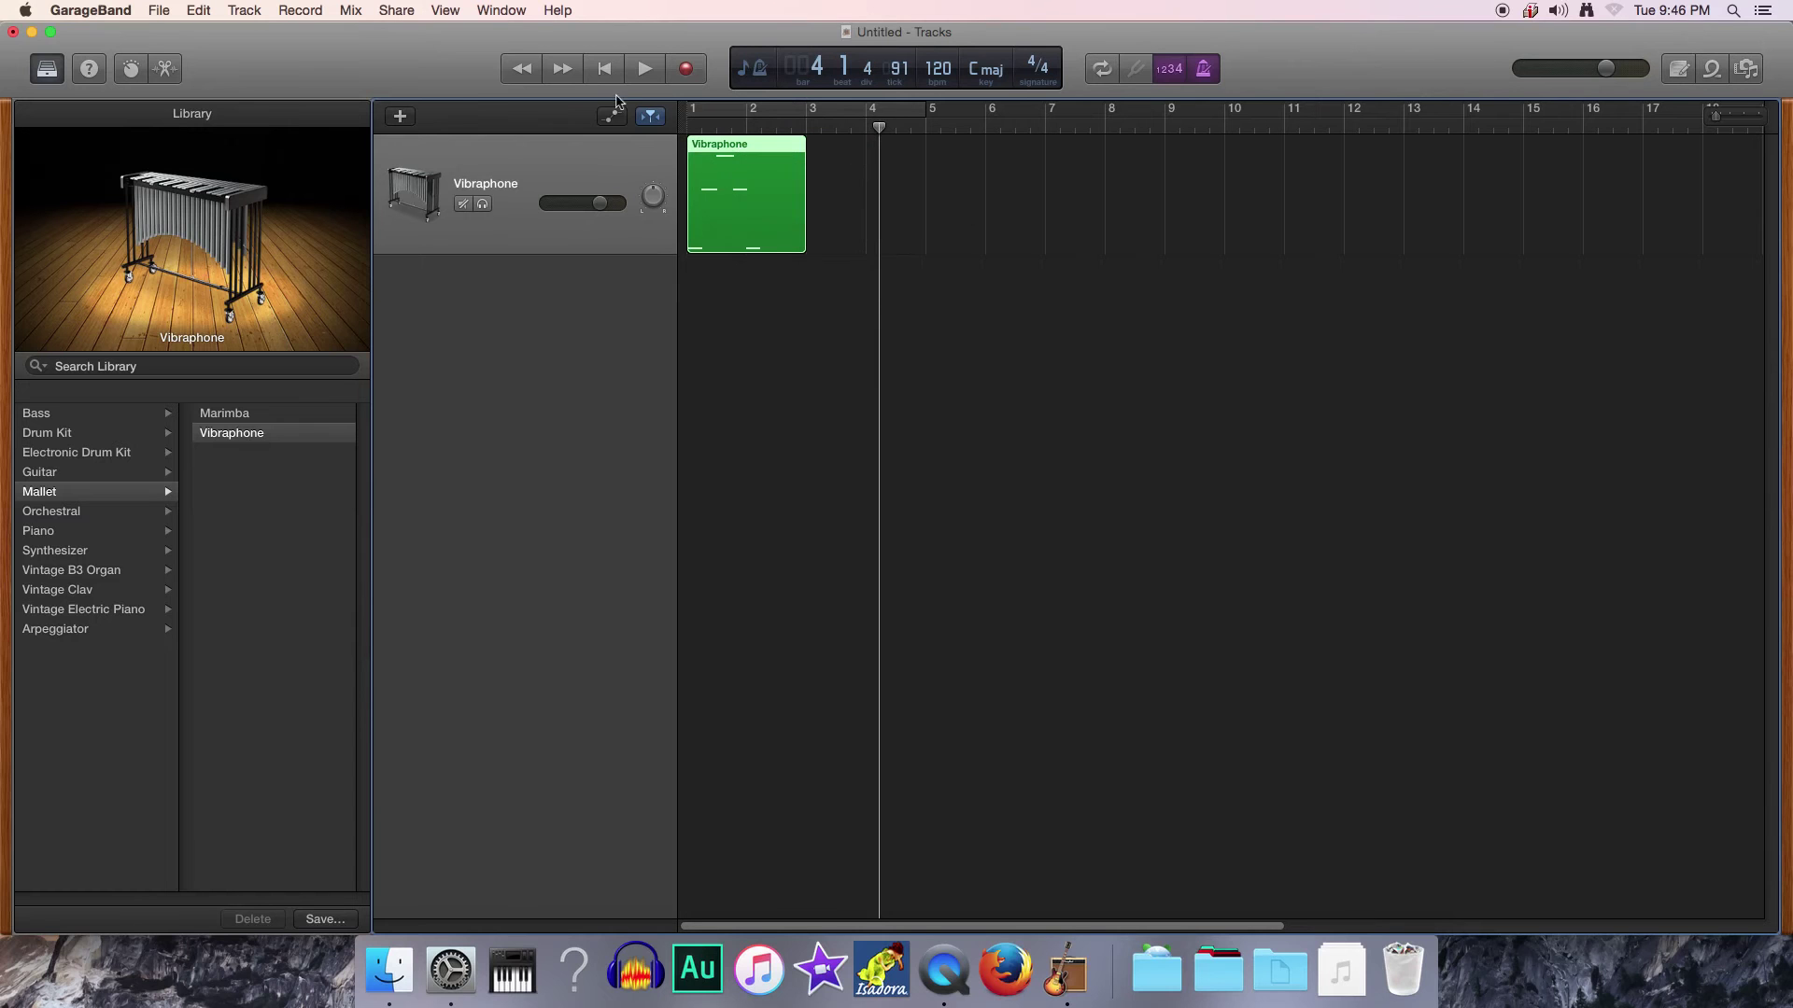
click(602, 70)
click(646, 70)
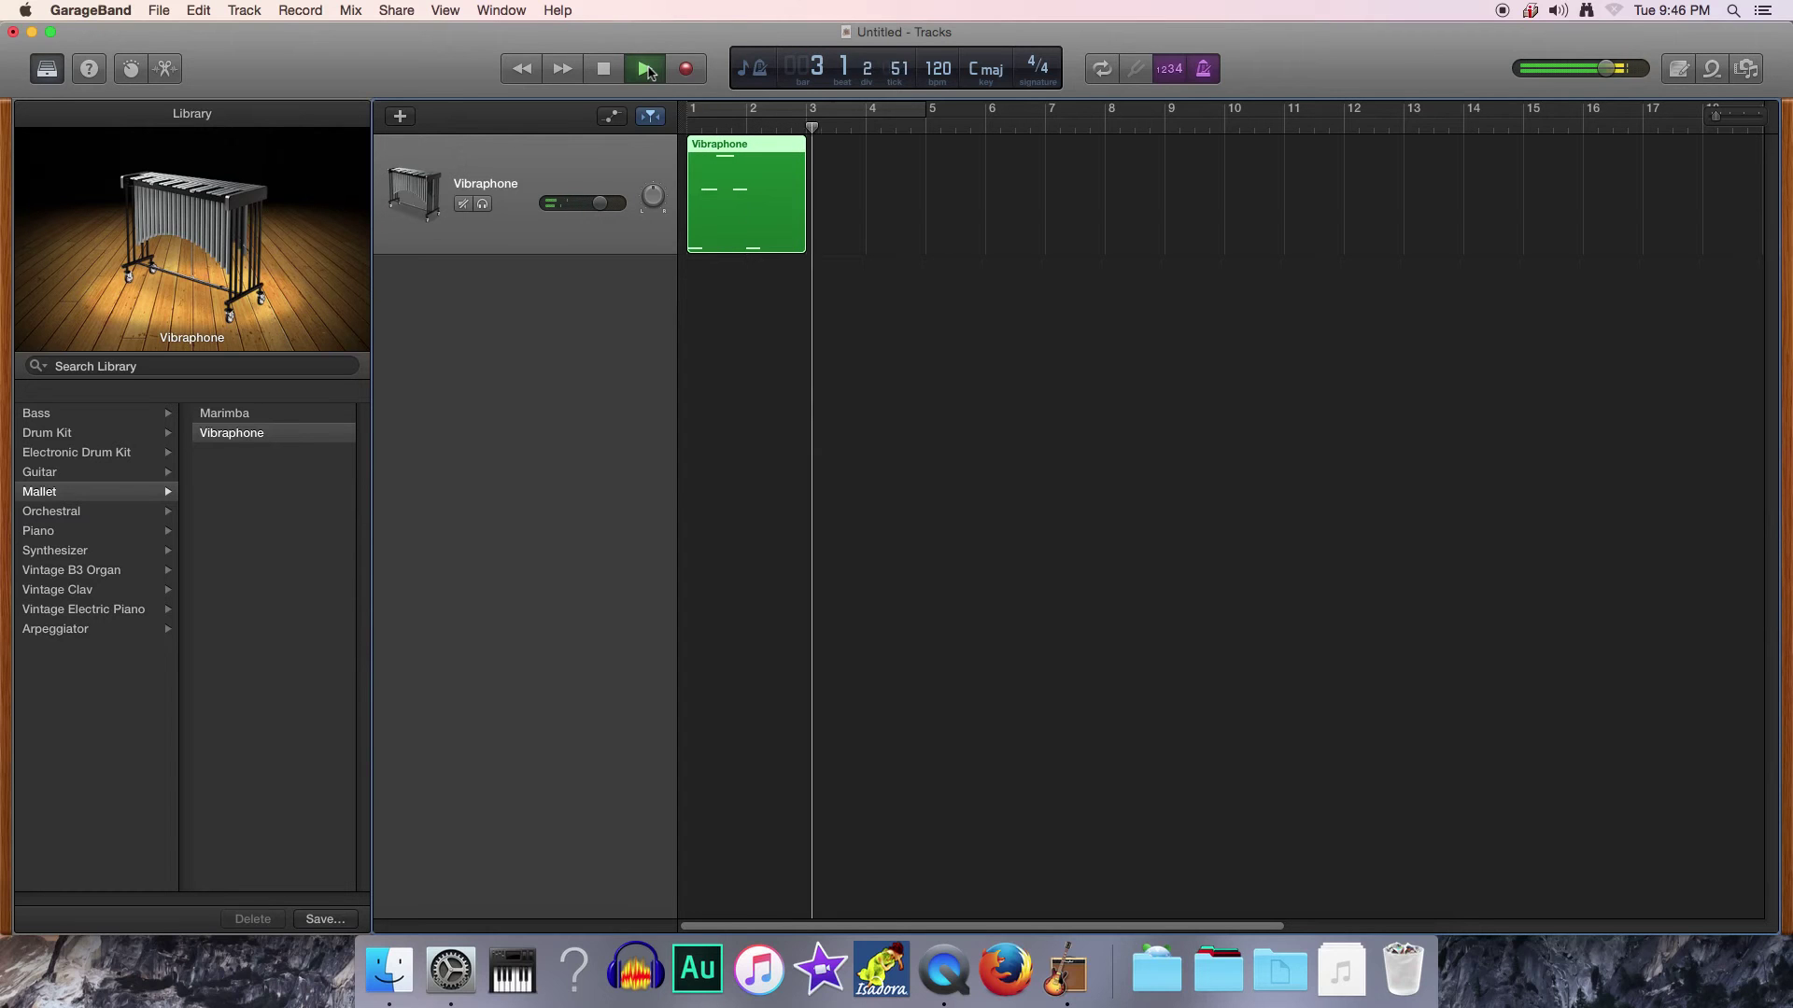
Loop the recorded region out to about bar 11 and play it from the start to check
click(648, 71)
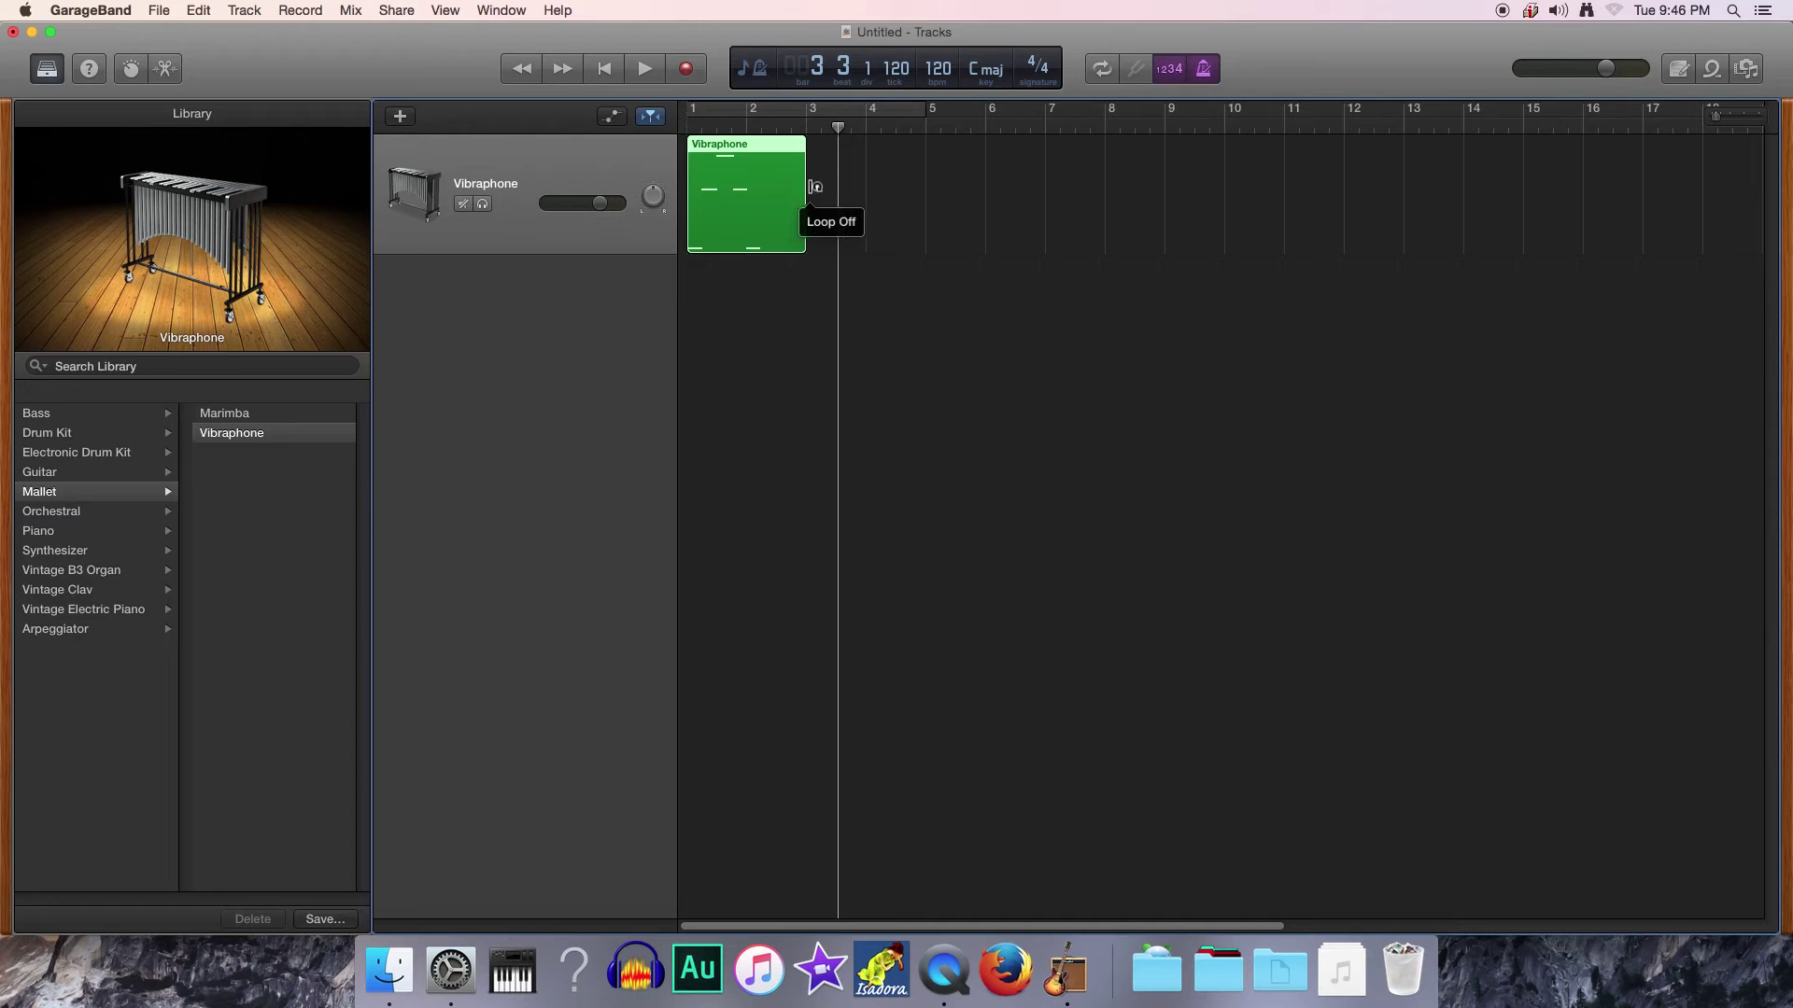
drag(814, 186, 1287, 163)
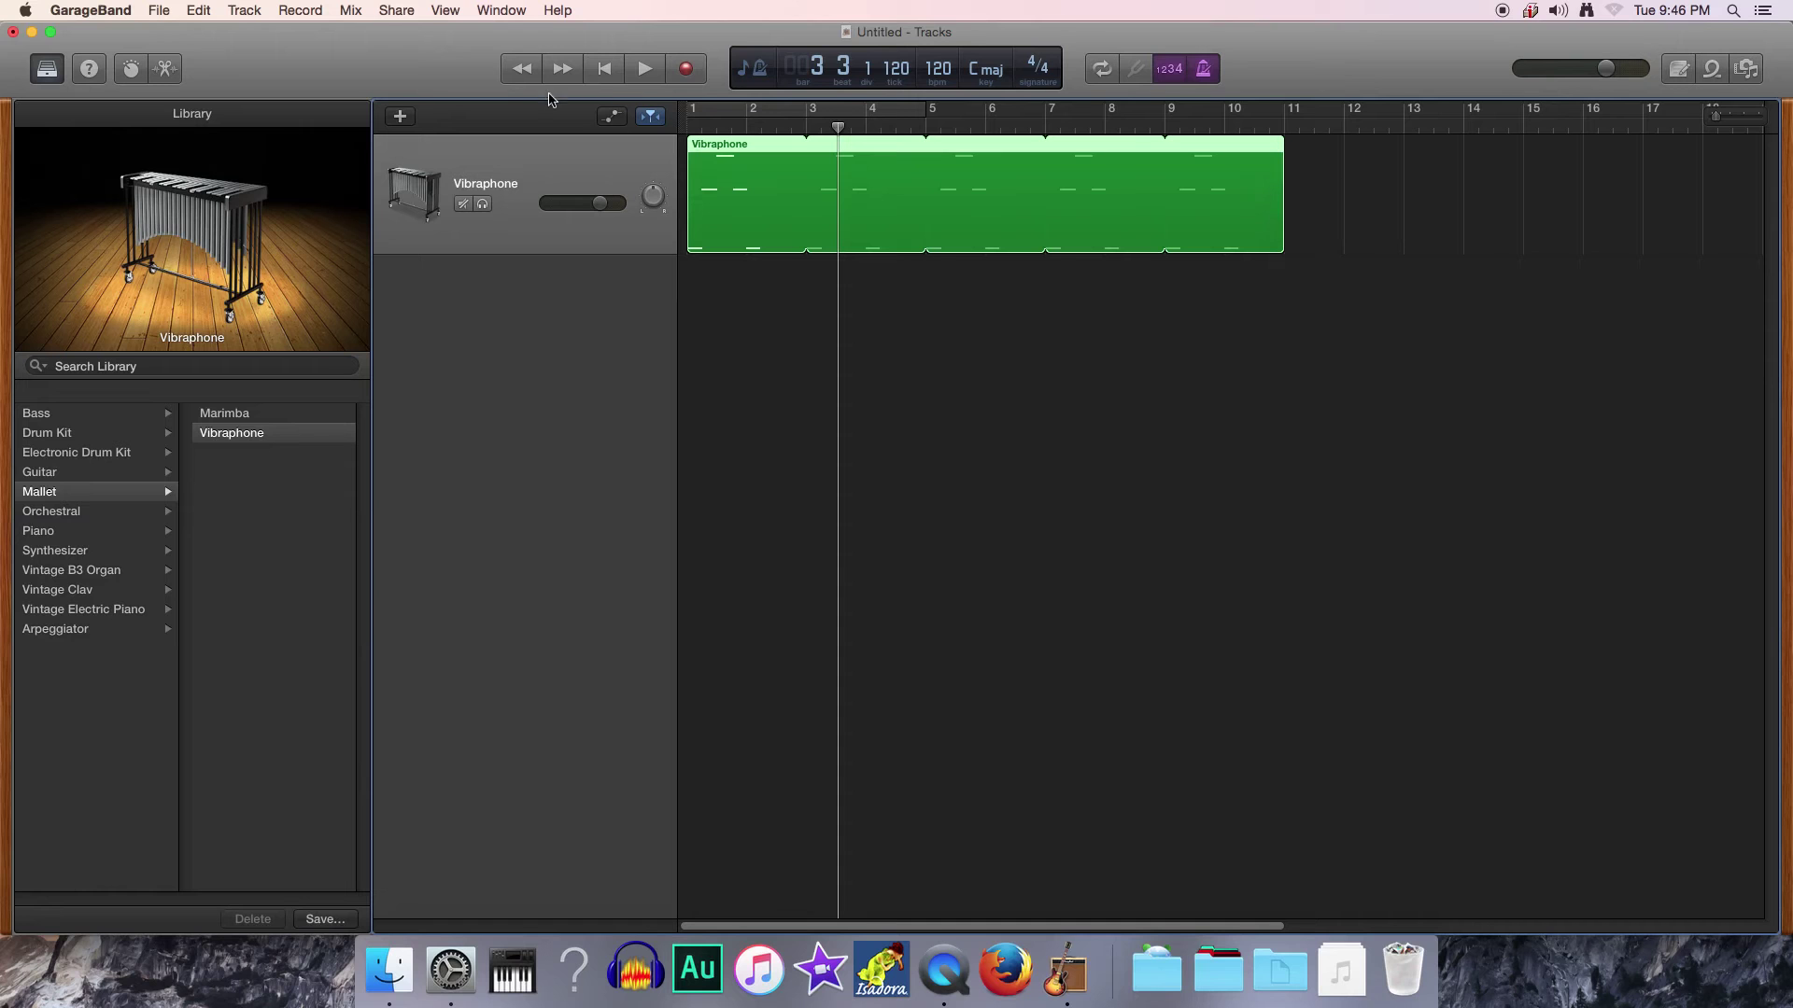
click(594, 69)
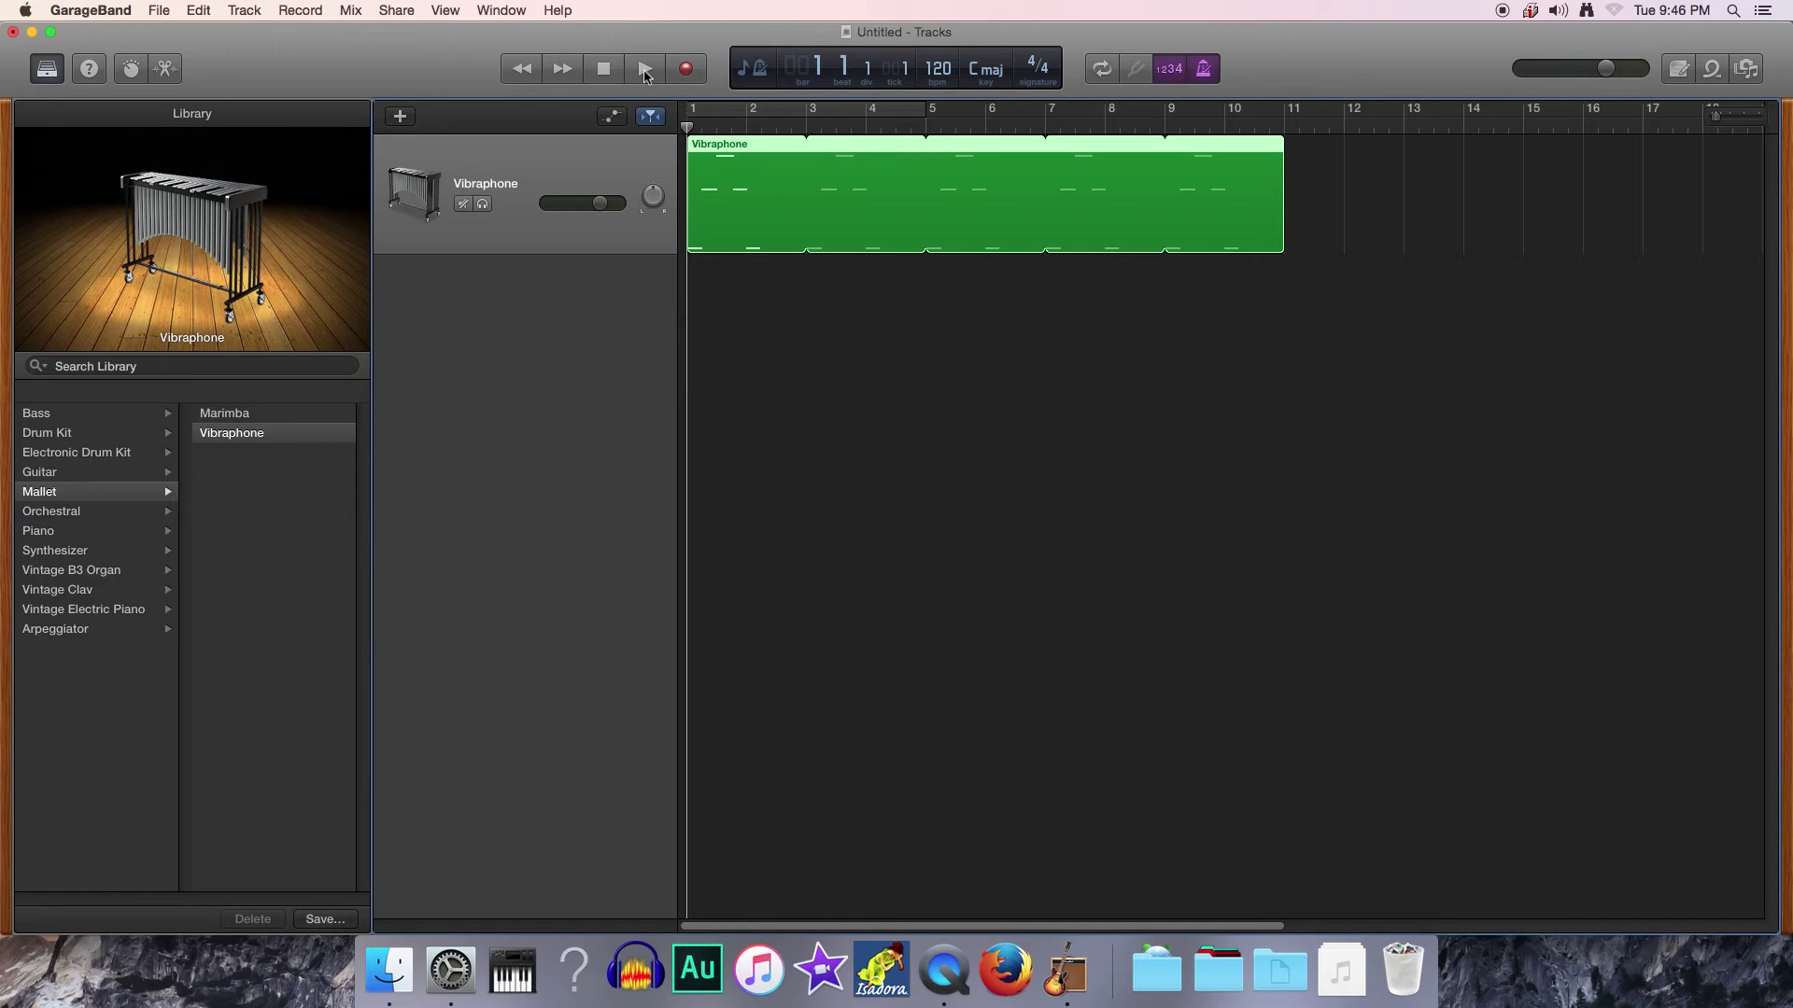
click(645, 69)
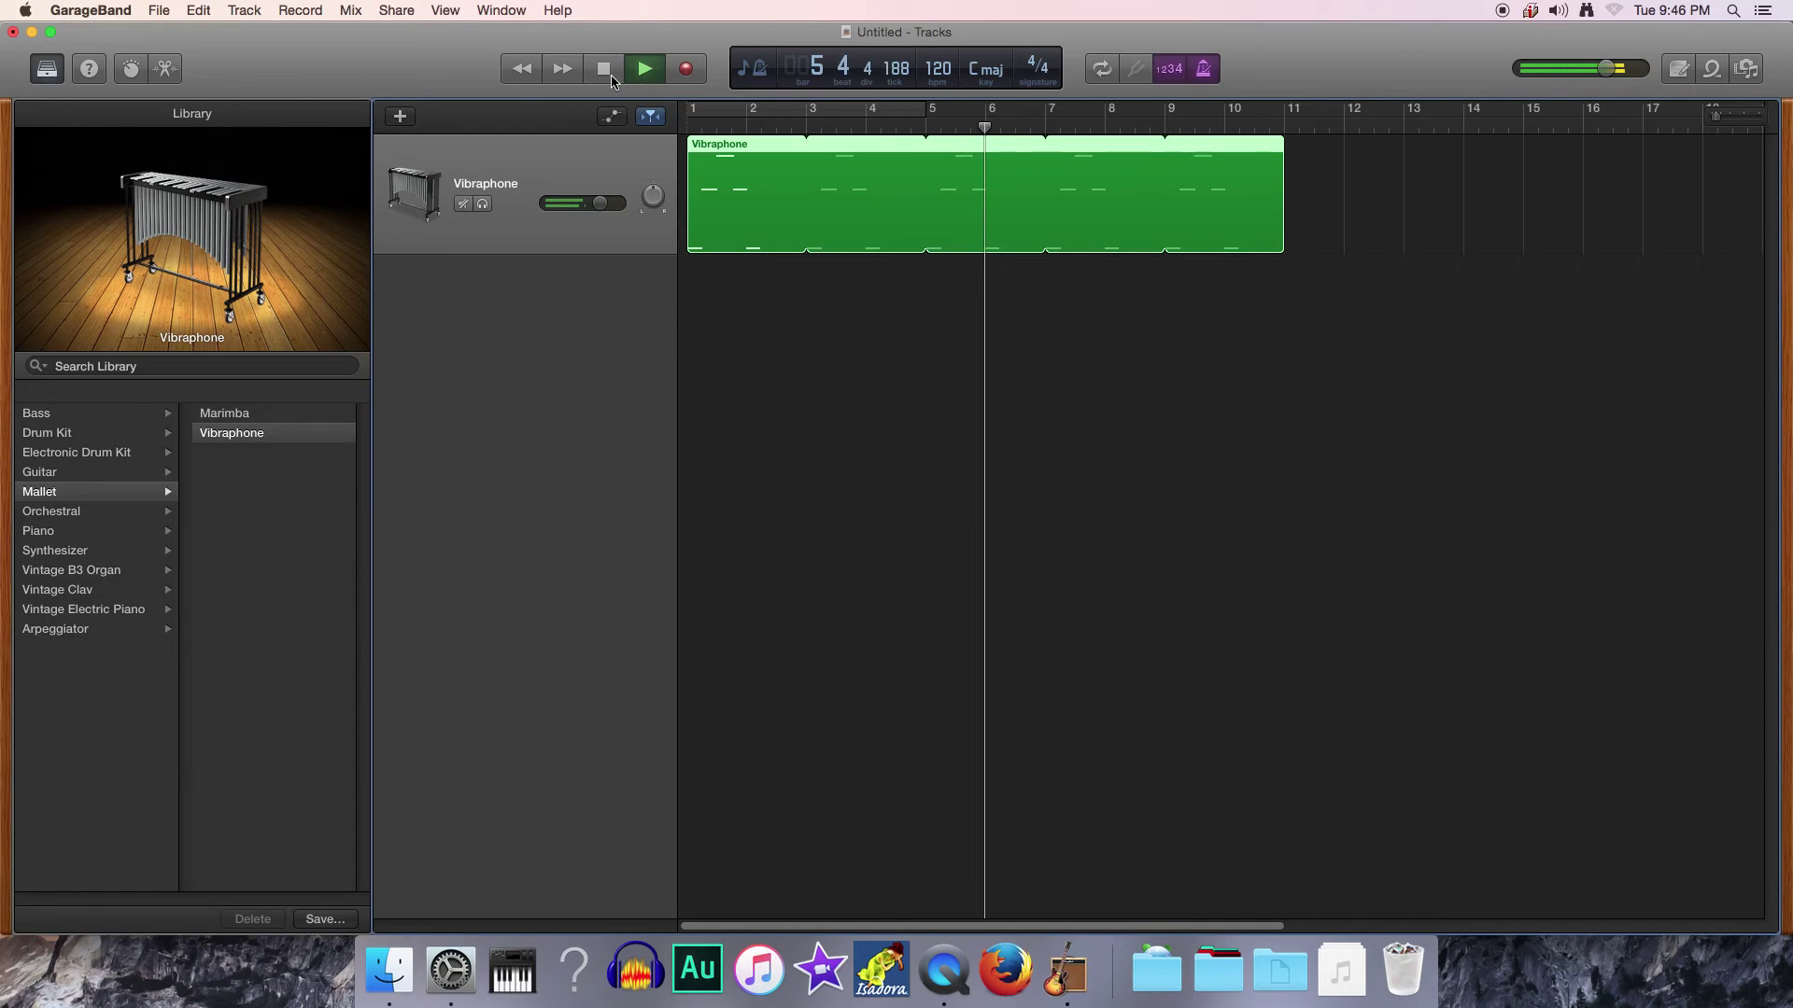
click(607, 77)
click(607, 76)
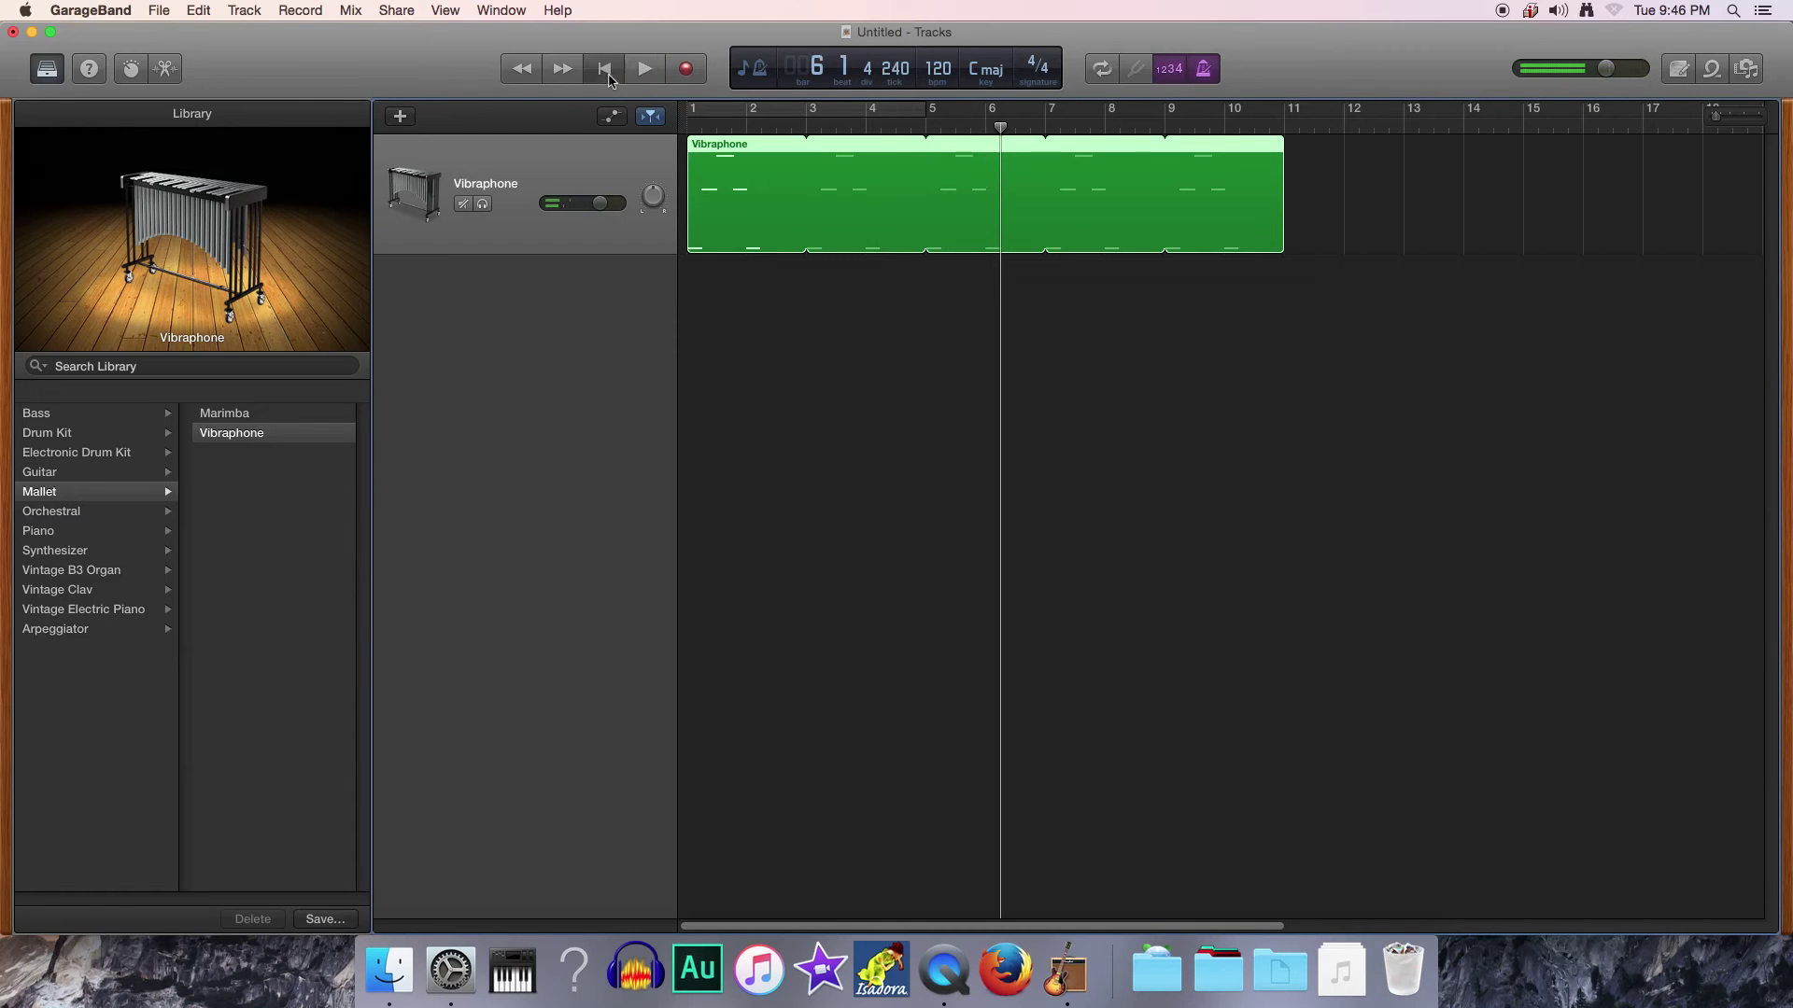
Open the region in the Piano Roll and shorten the first C2 note slightly
double_click(789, 185)
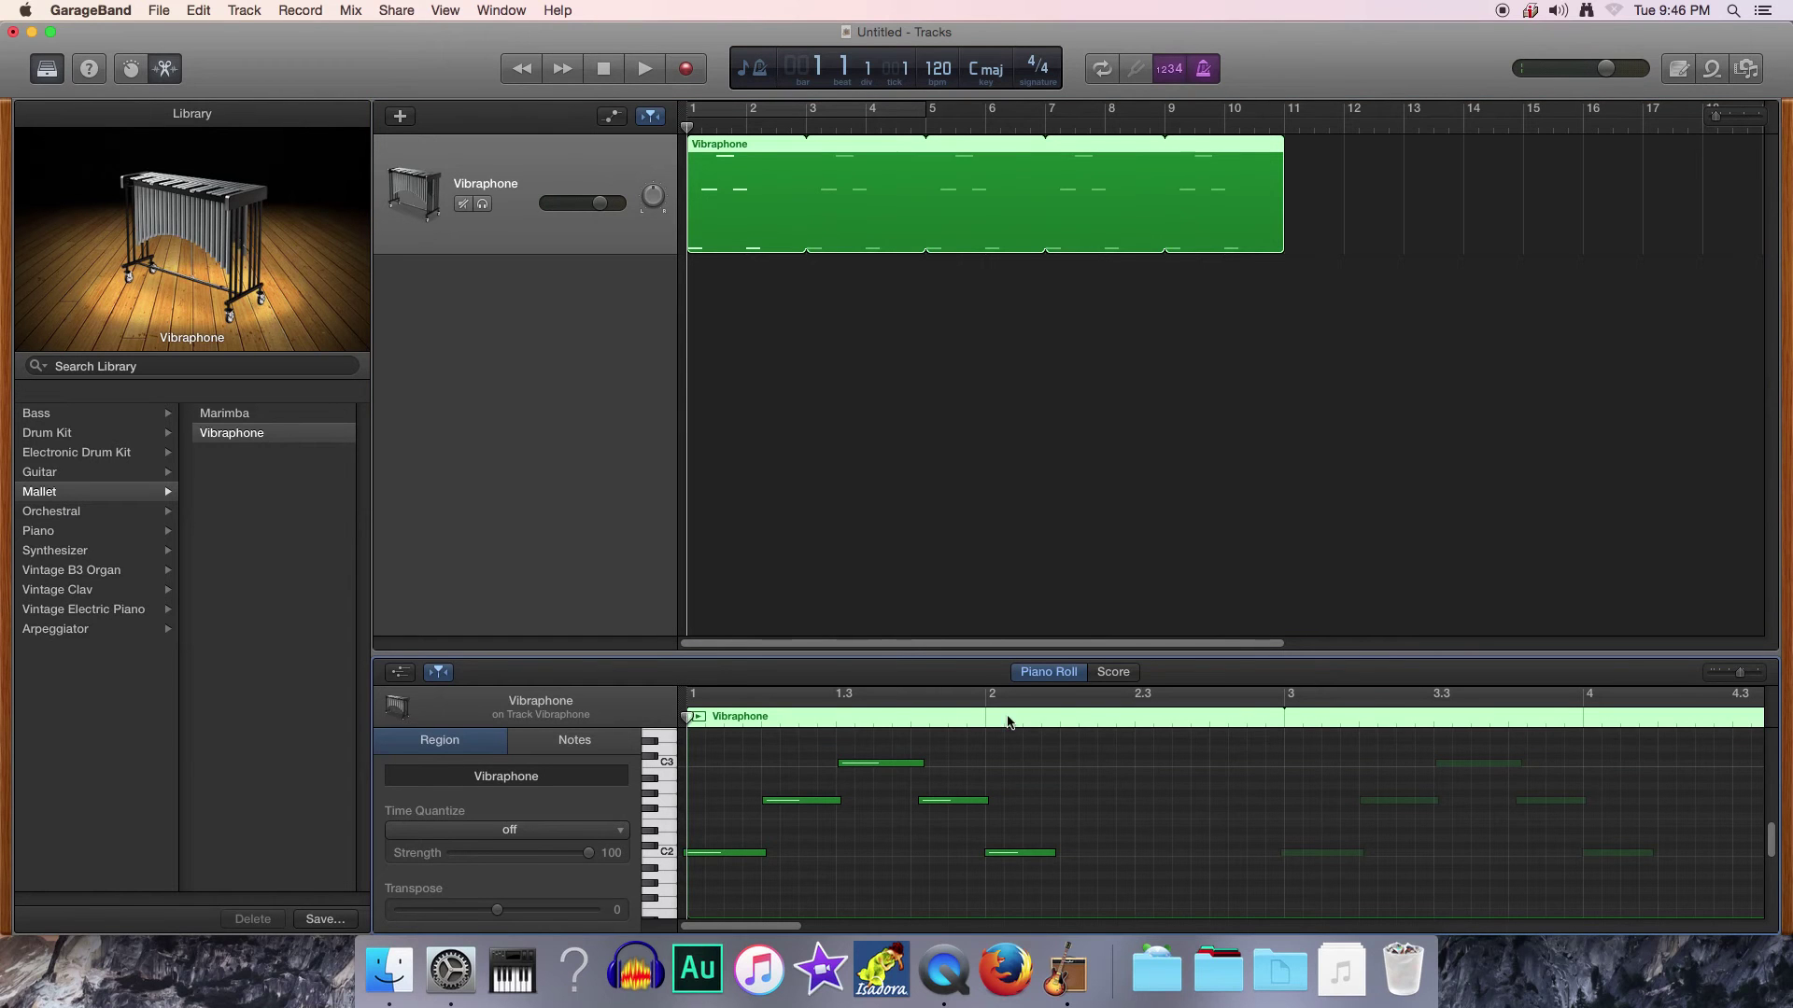
scroll(941, 819, down, 3)
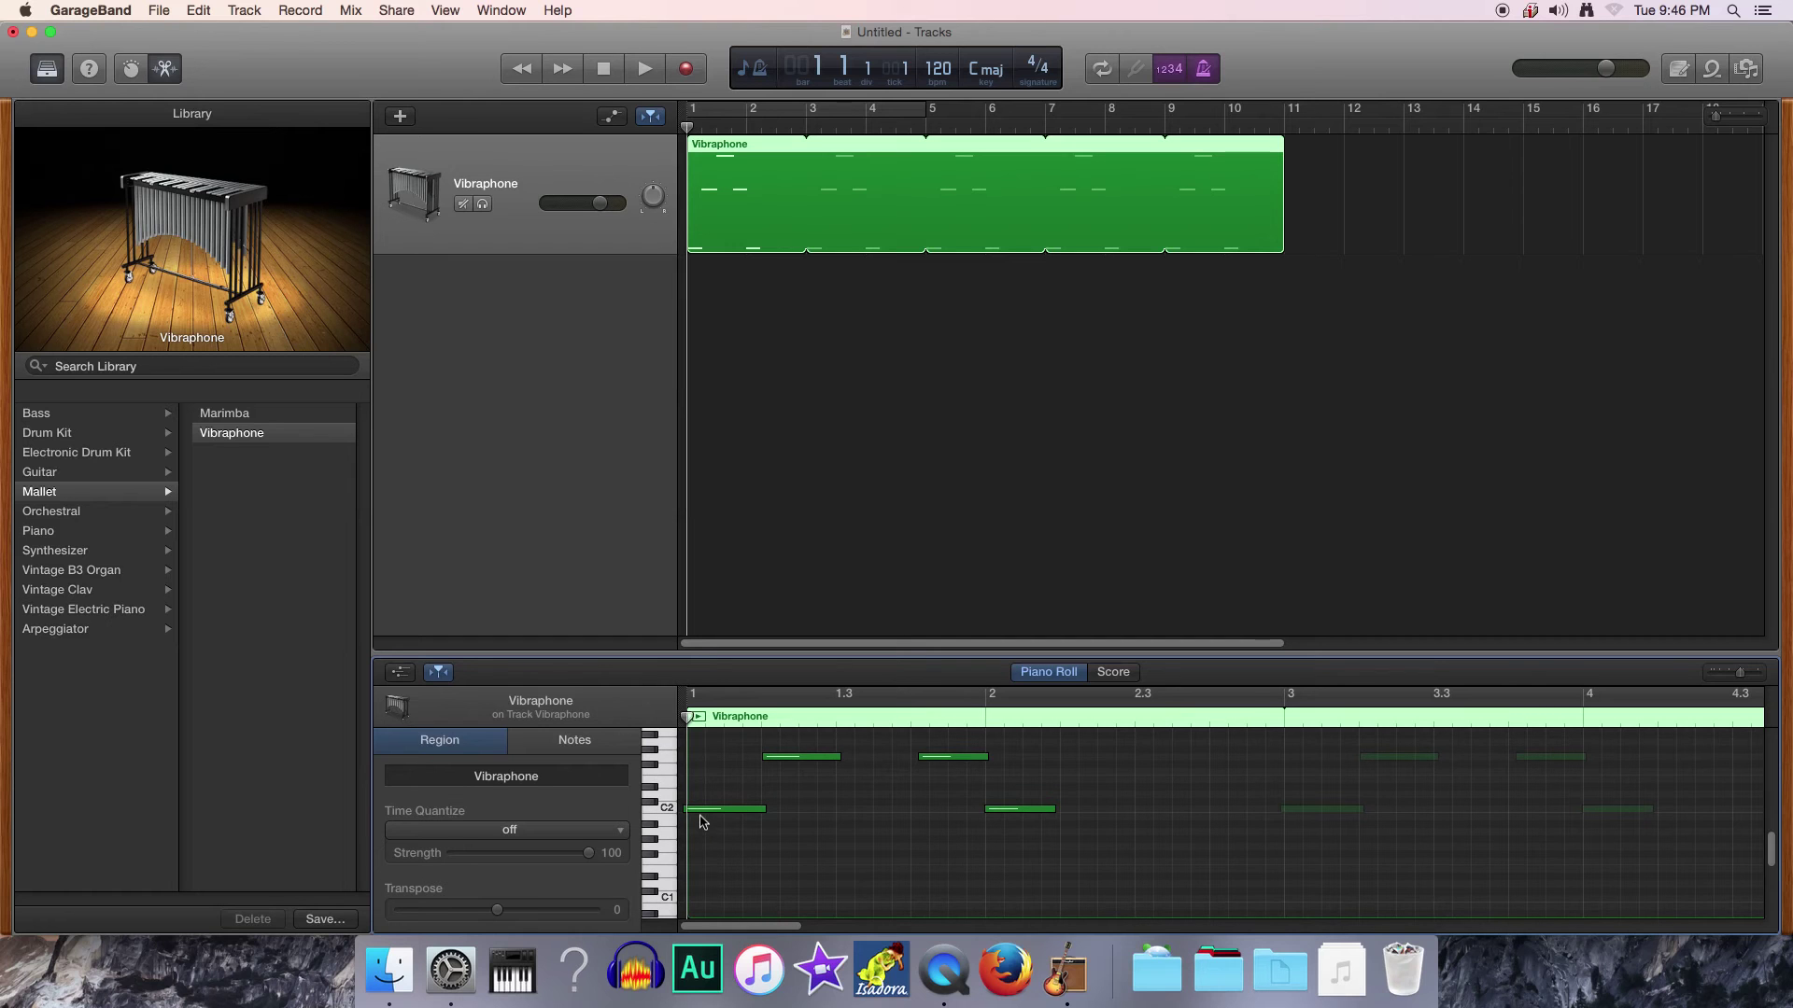
drag(702, 815, 707, 815)
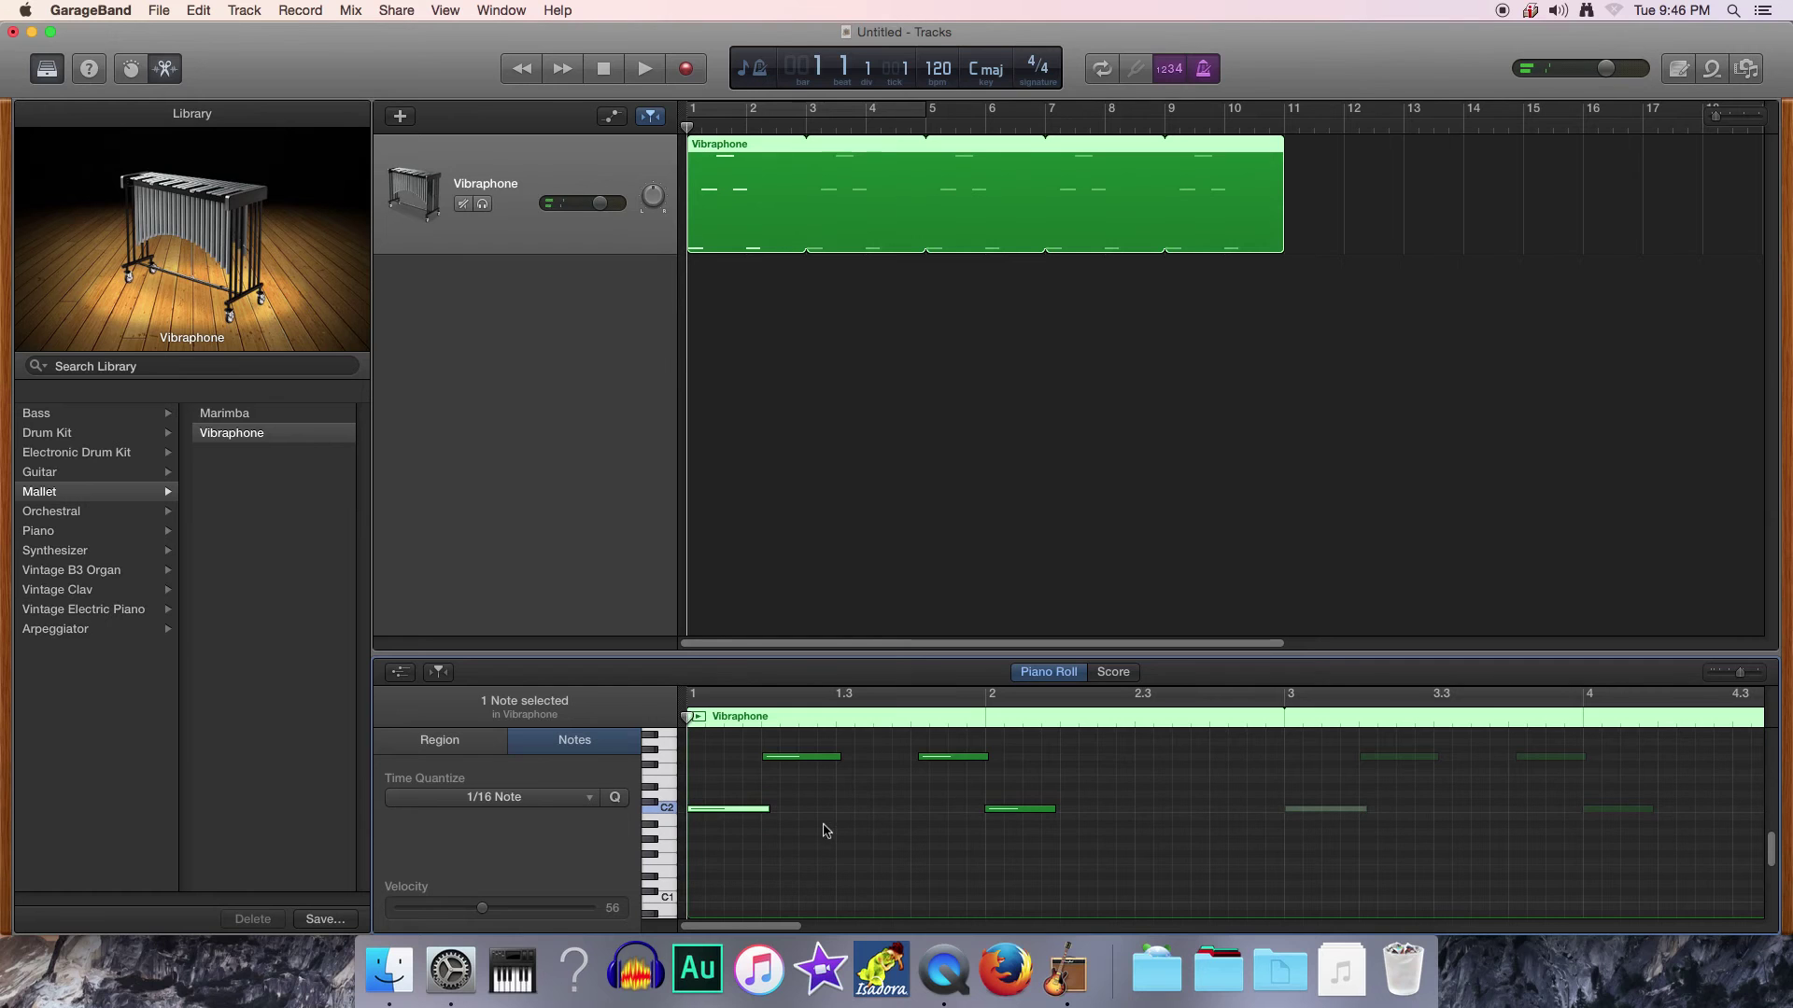
click(765, 808)
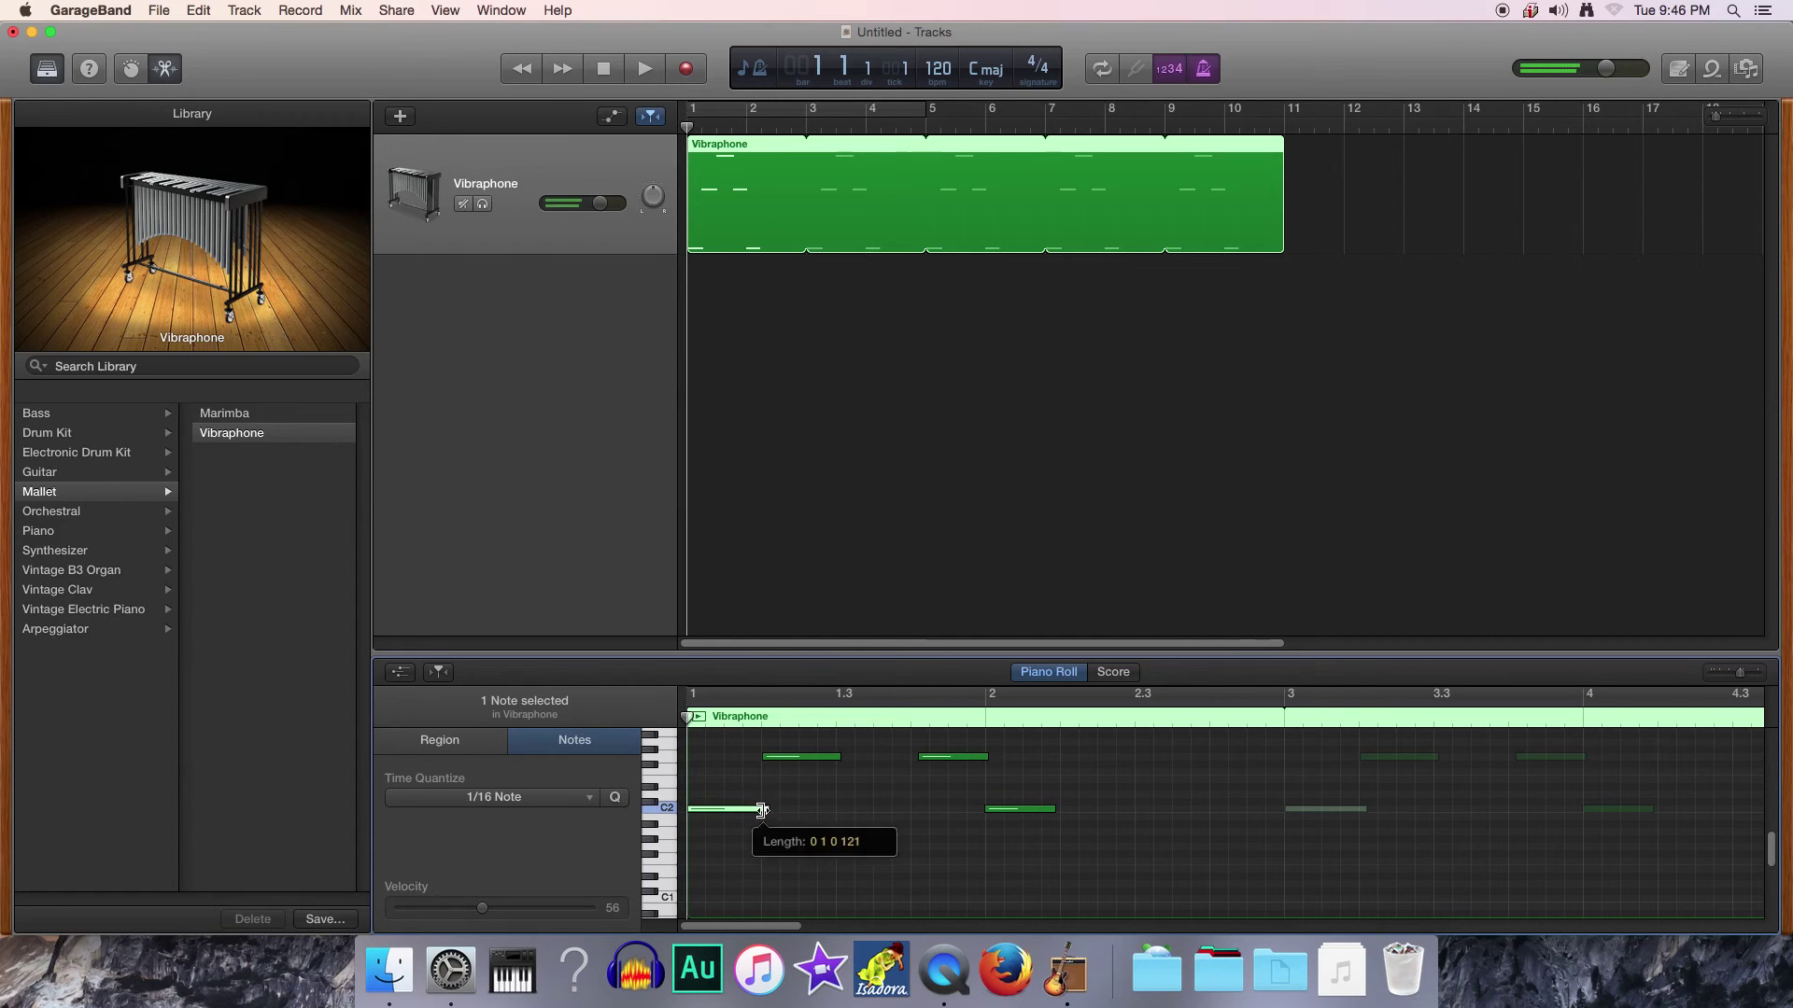
mouse_move(768, 810)
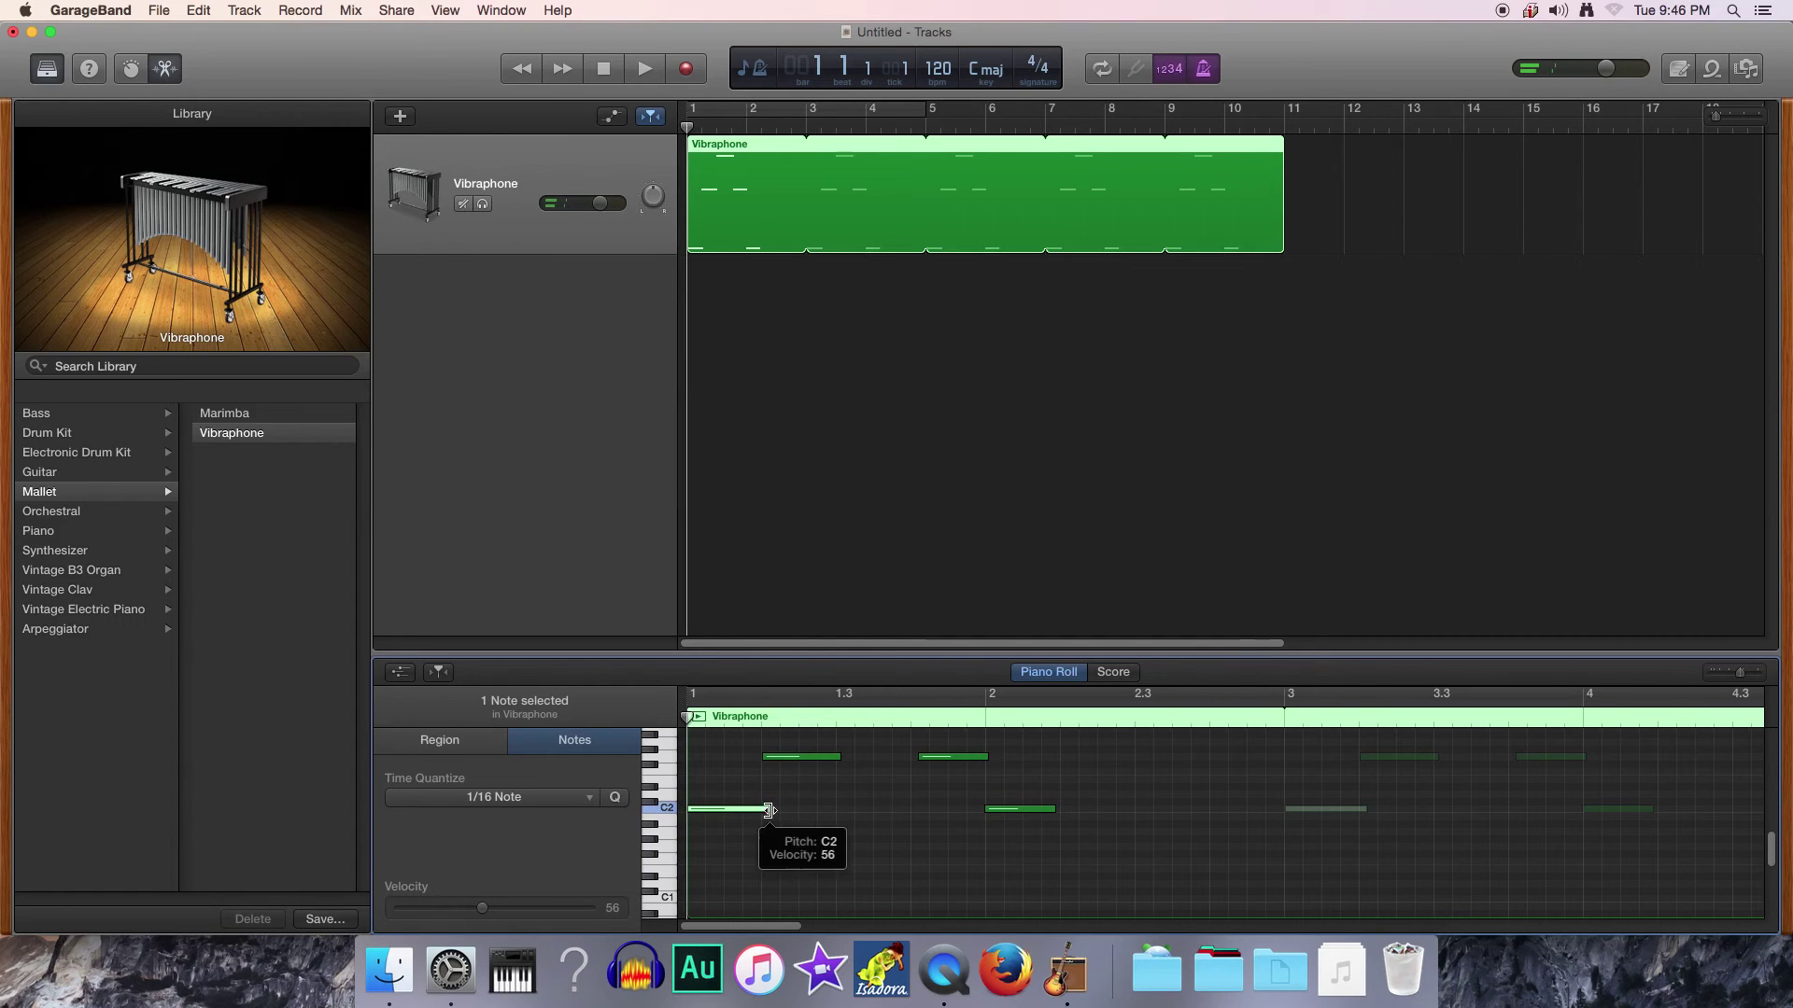
drag(768, 810, 743, 810)
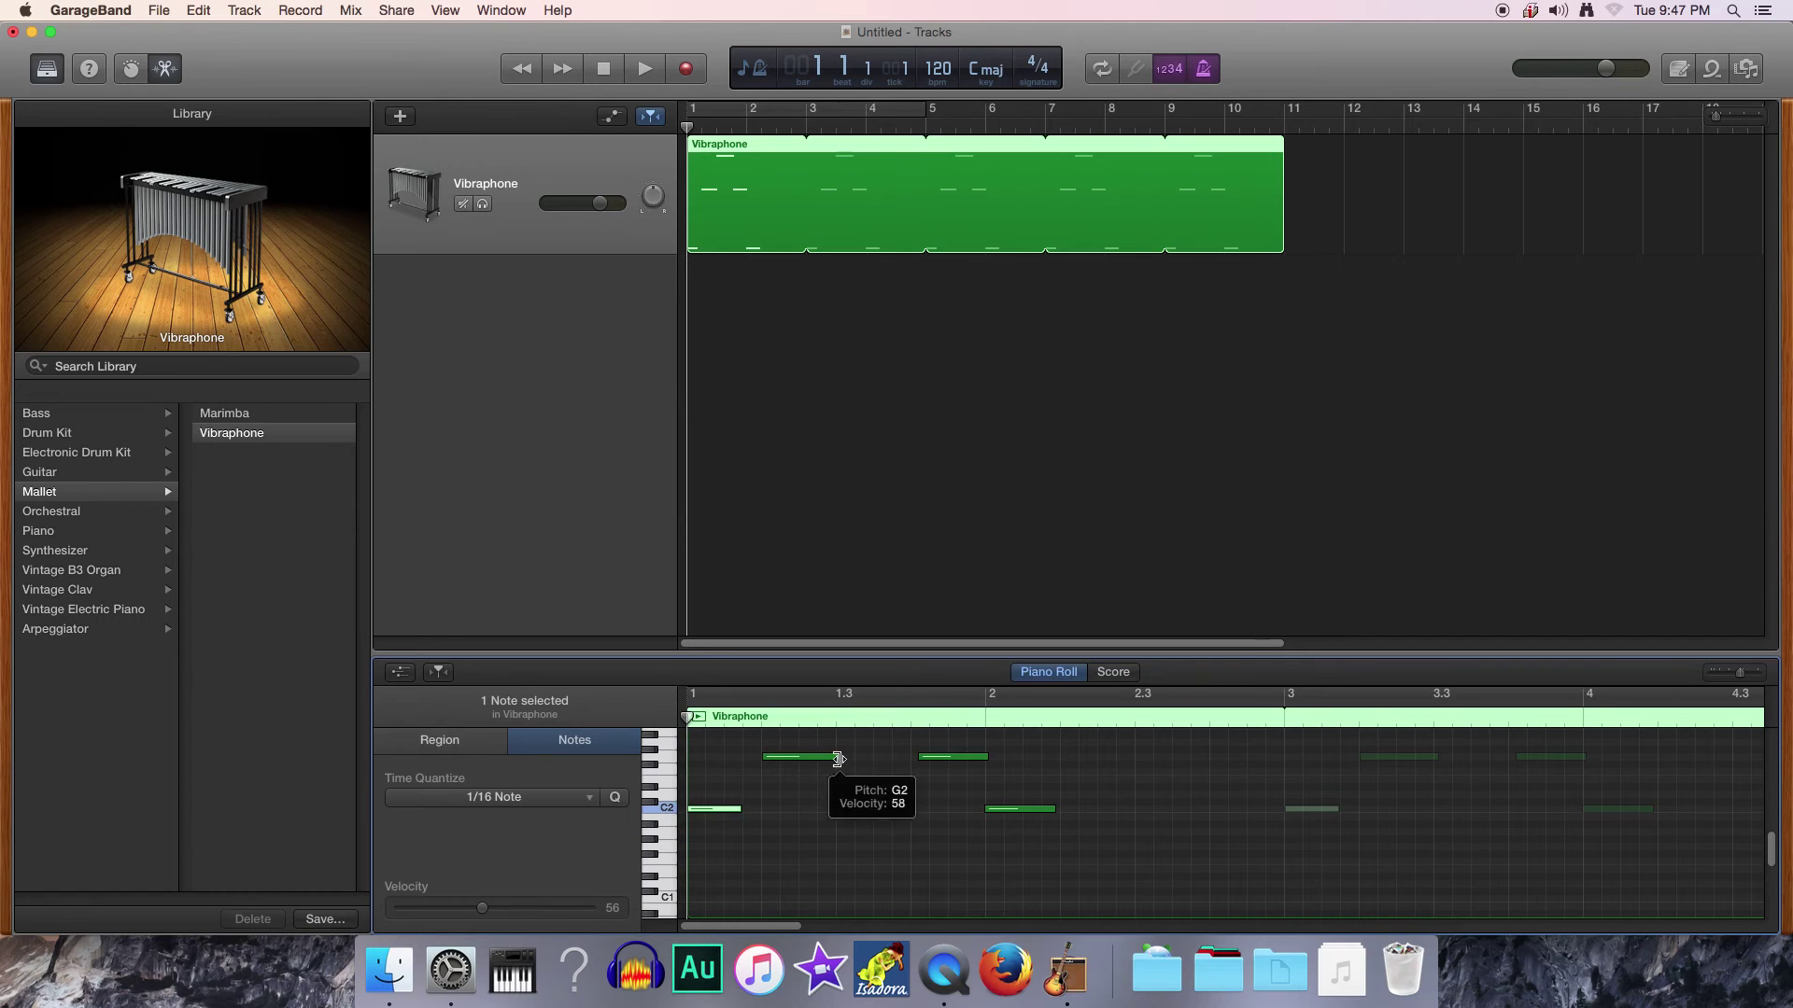
Shorten the G2 notes, nudge one earlier, shorten the bar-2 C2 note, and play back
drag(838, 758, 834, 760)
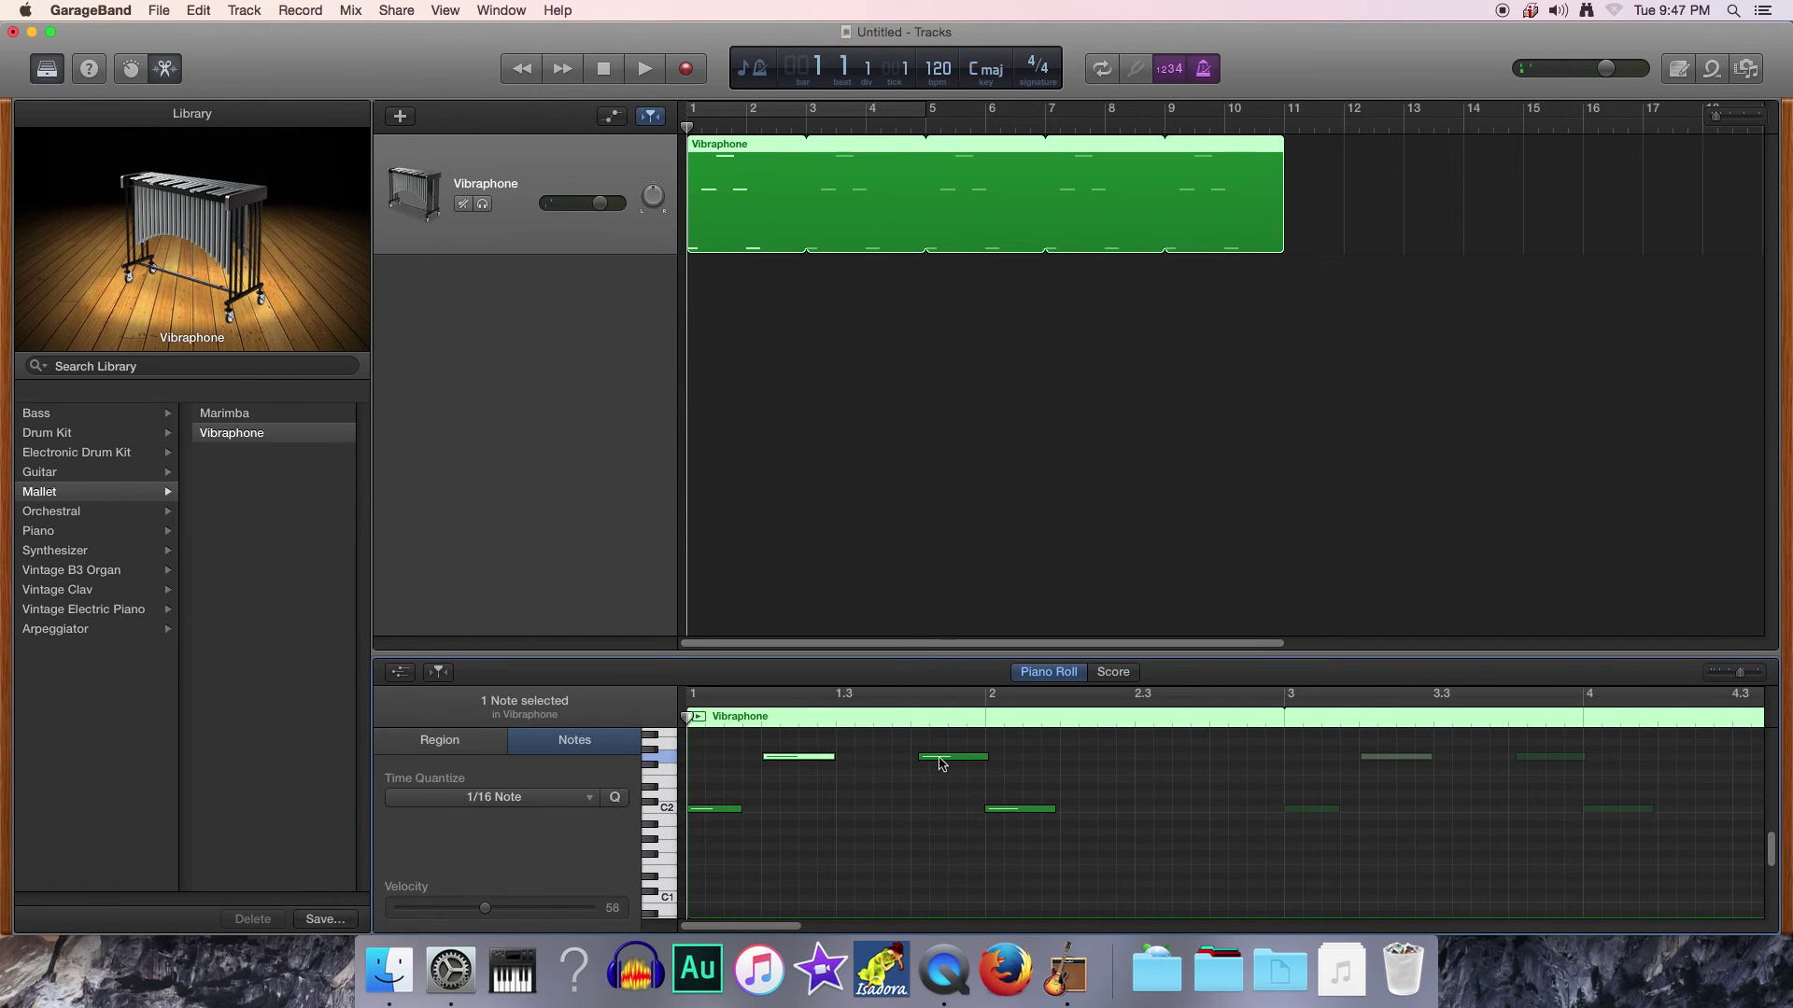
drag(941, 763, 923, 764)
click(1009, 818)
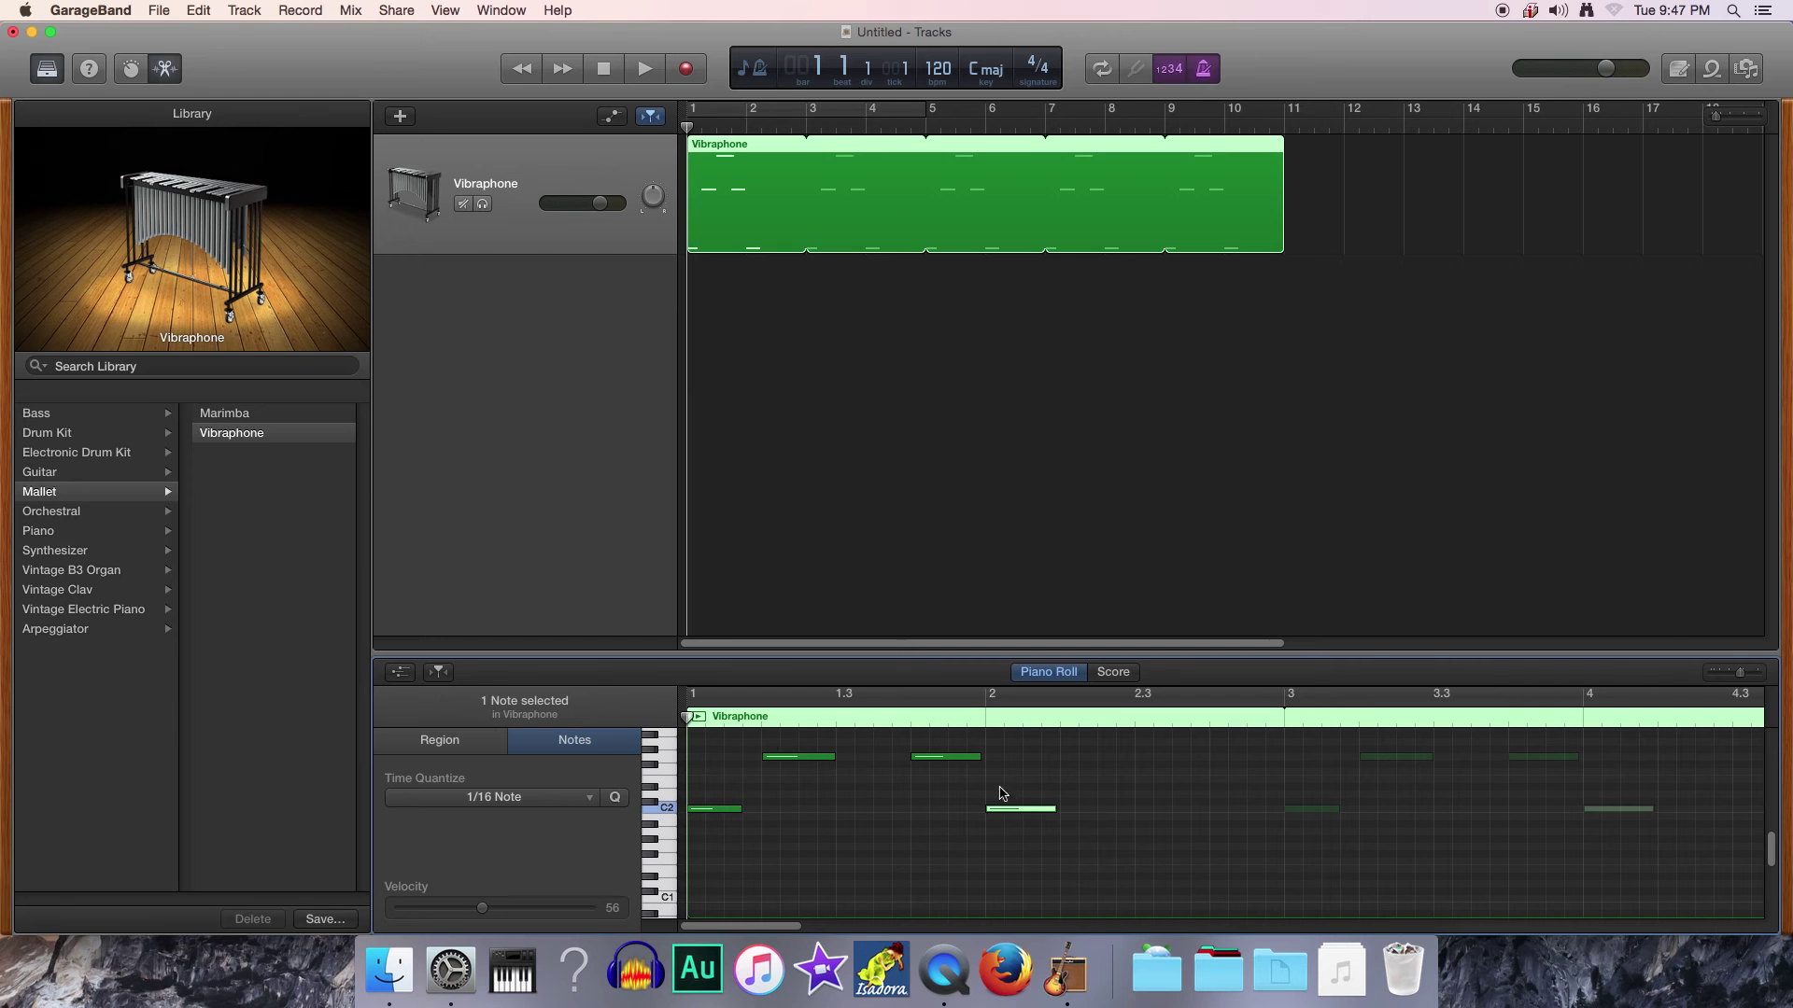
drag(981, 756, 985, 756)
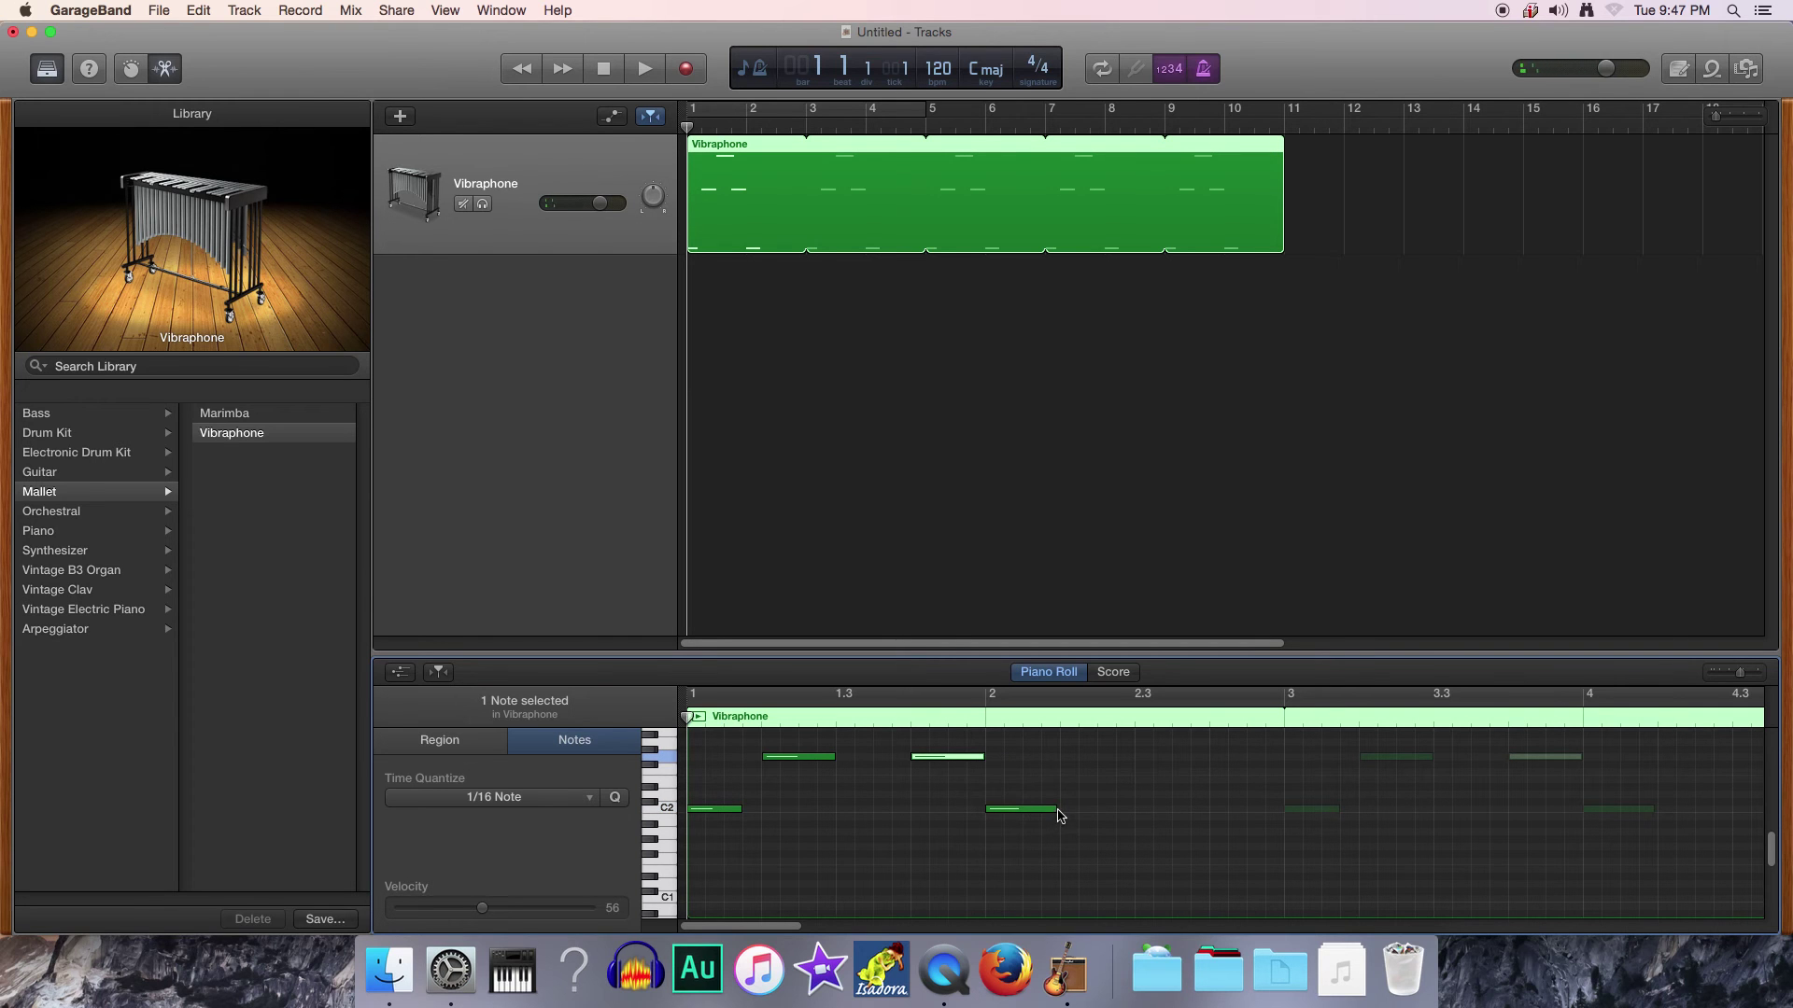
drag(1058, 812, 1043, 811)
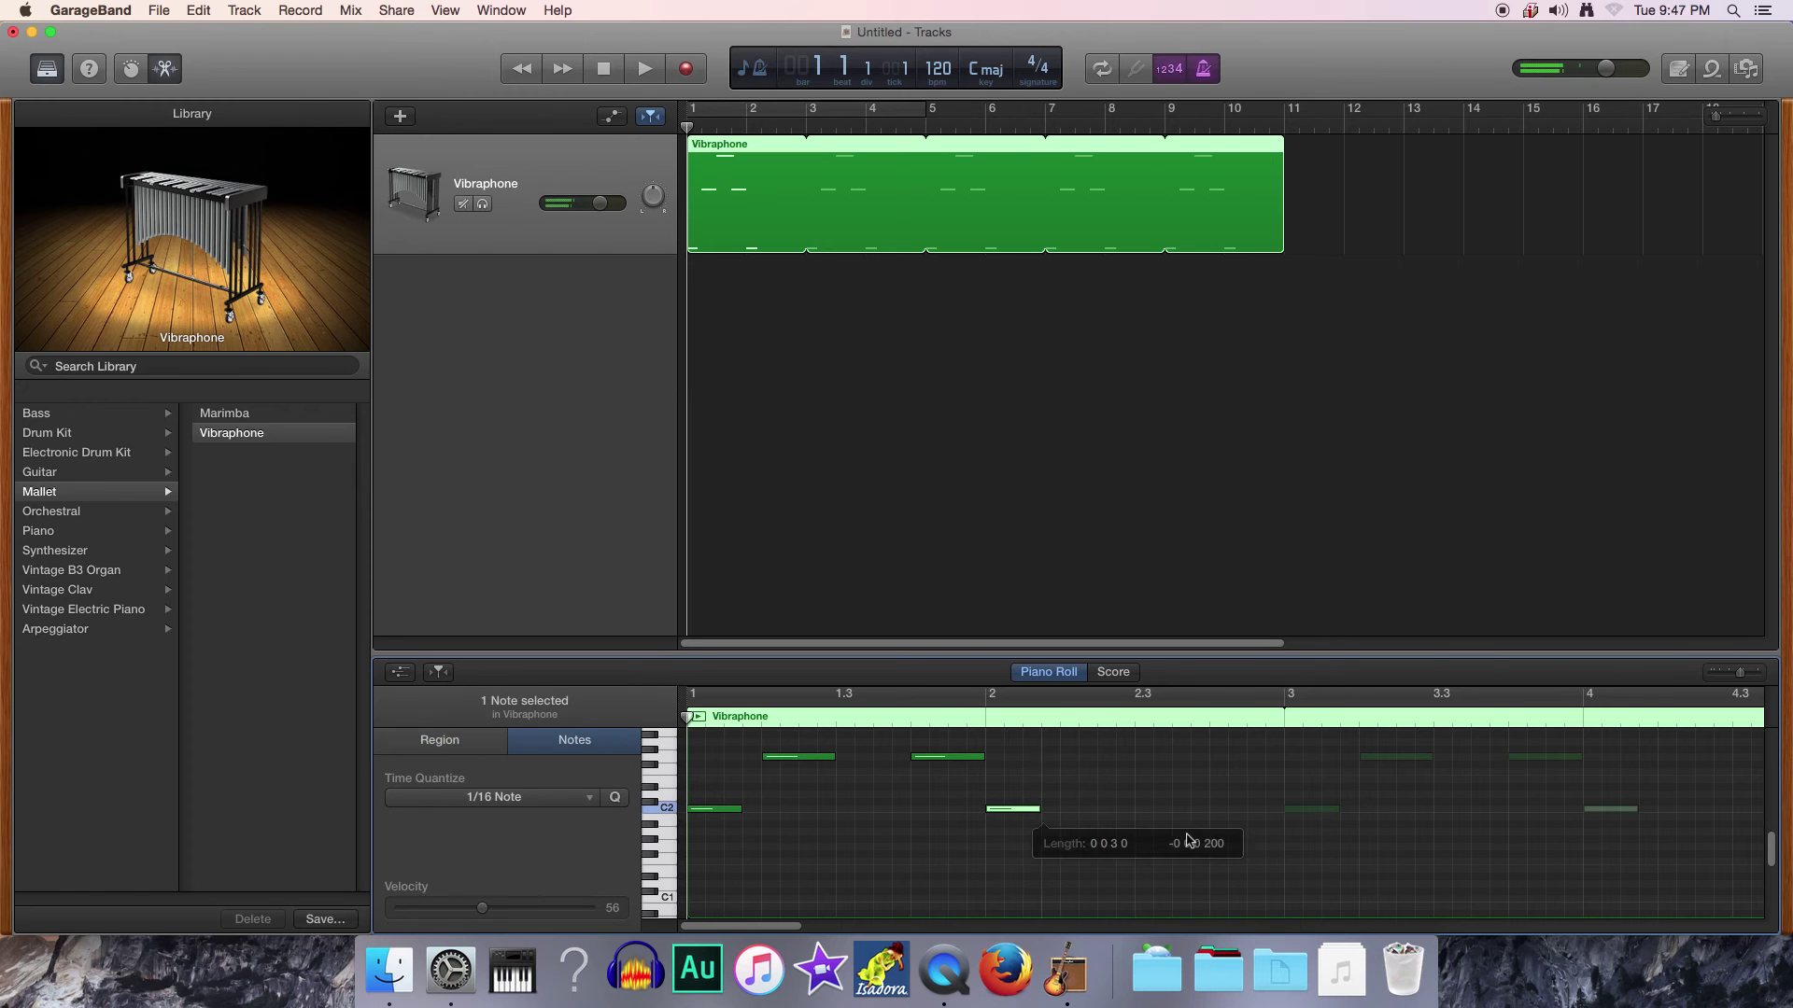
click(643, 71)
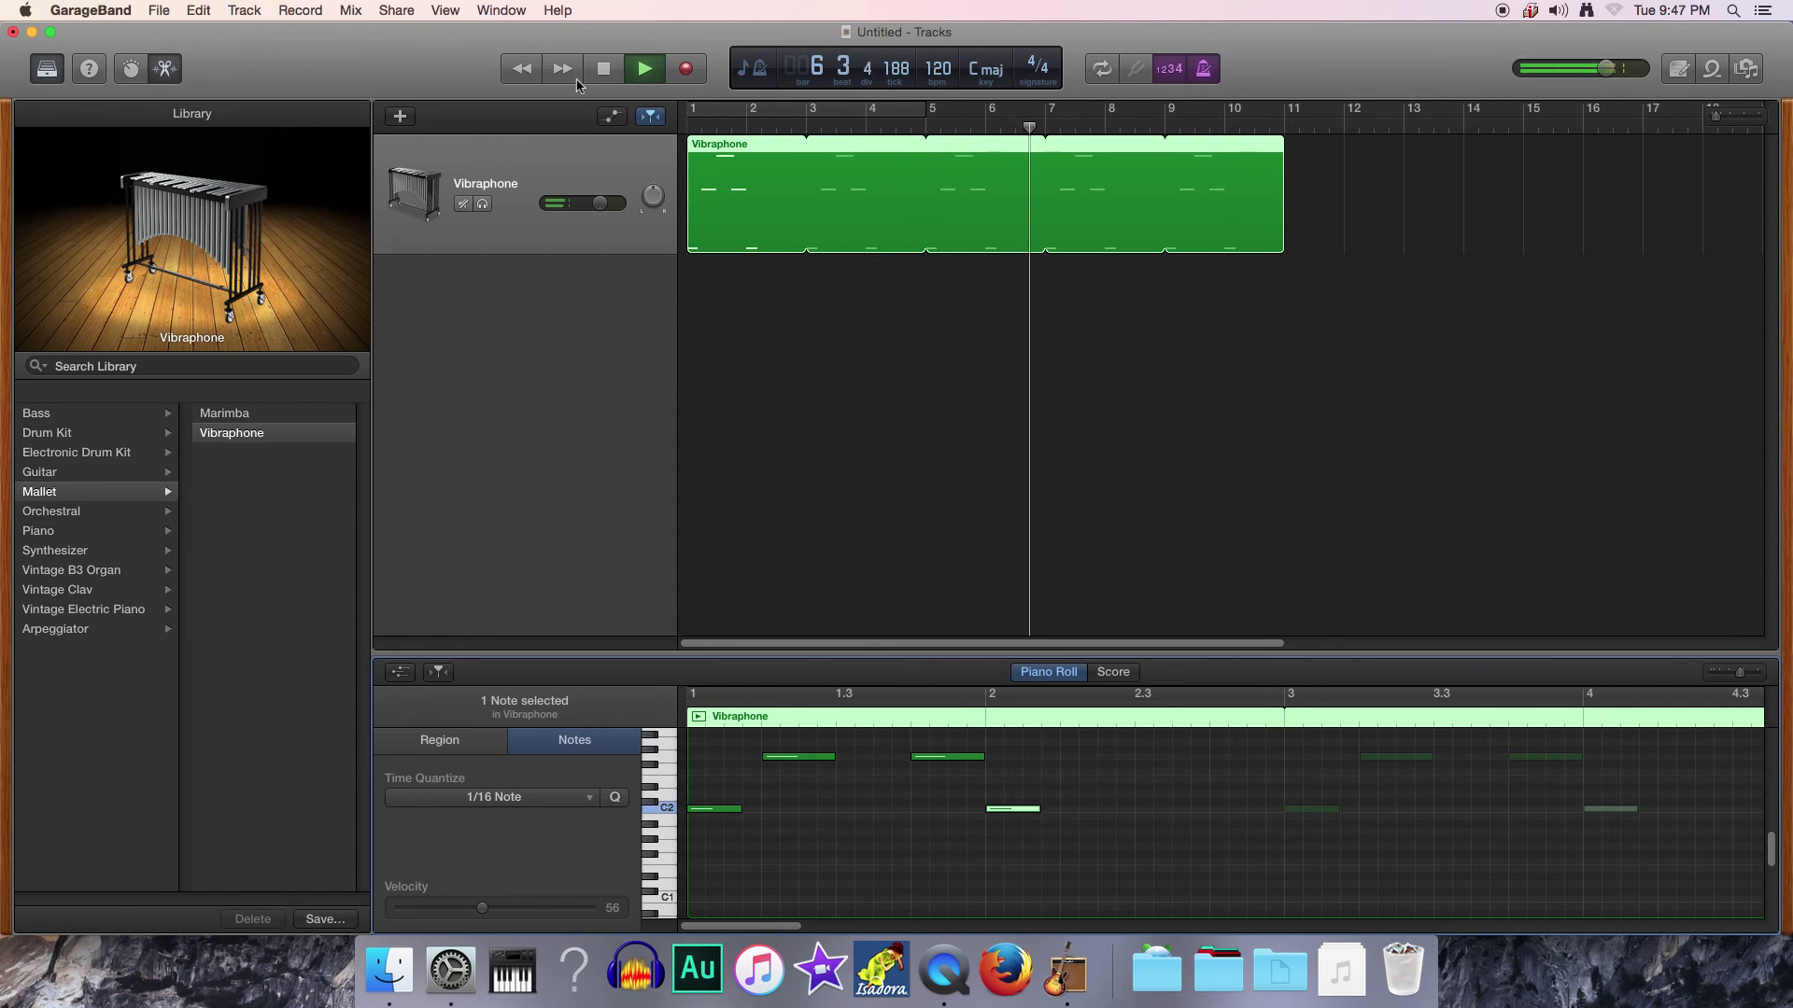
key(space)
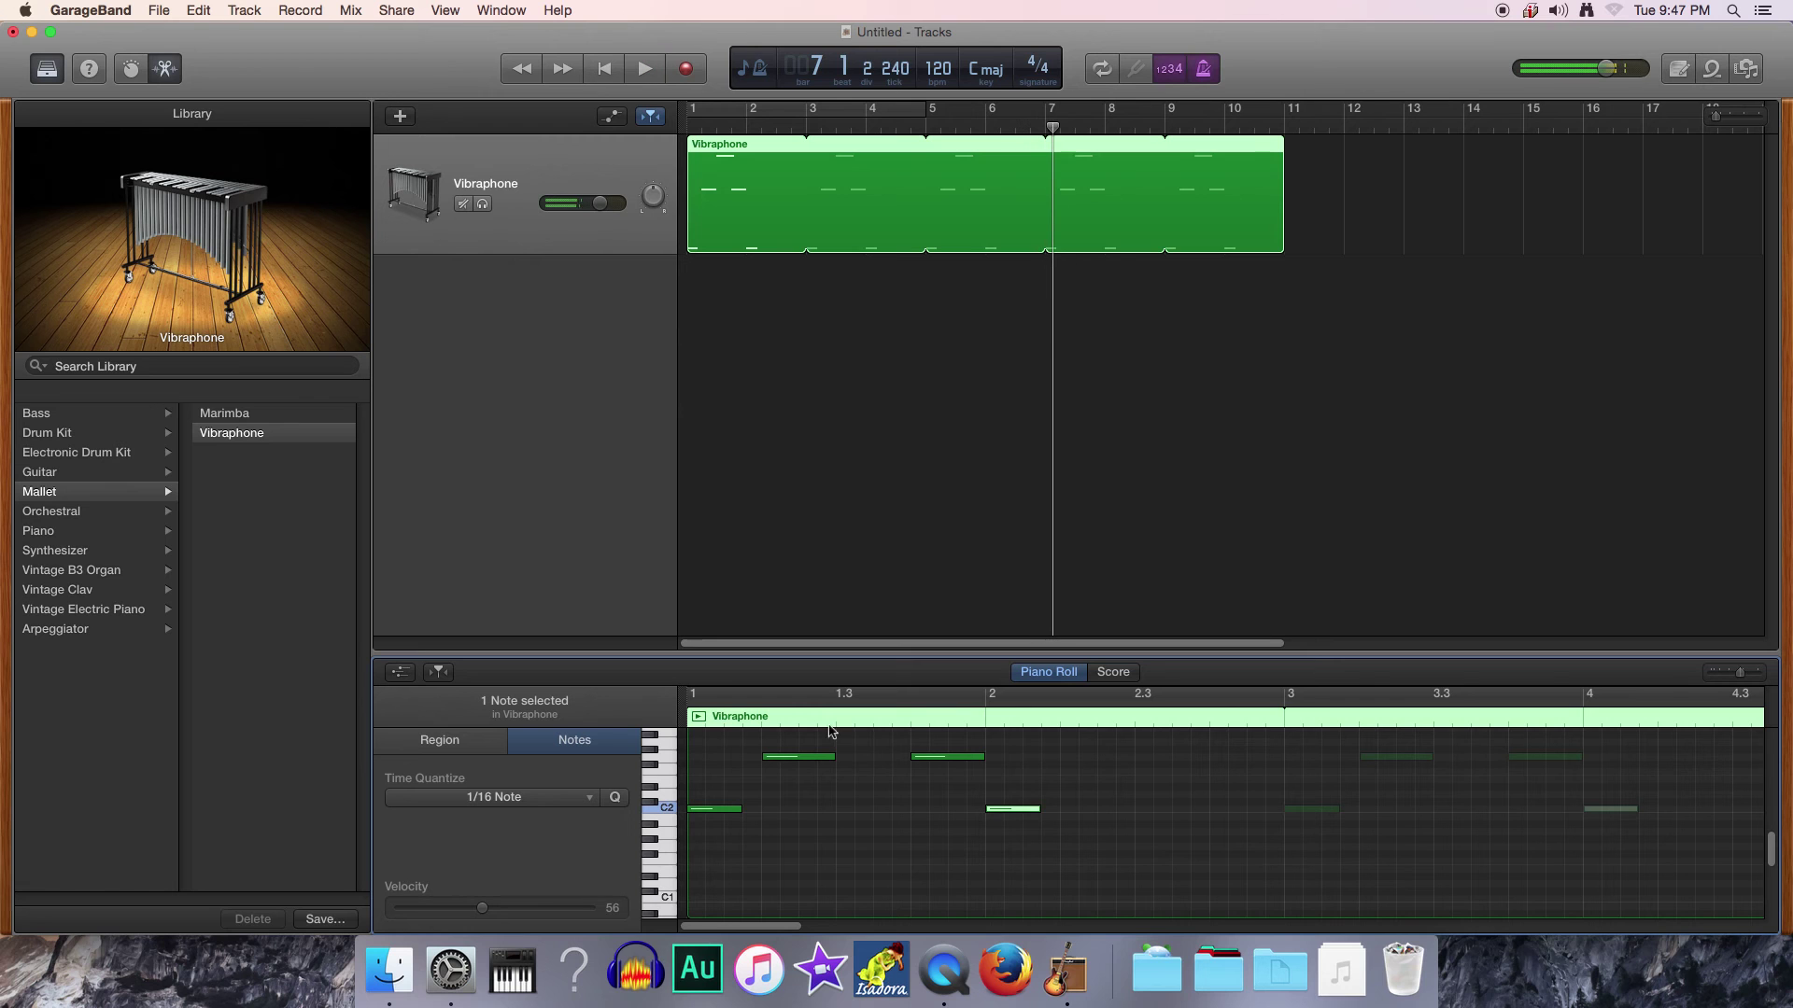
click(704, 812)
click(704, 816)
drag(703, 816, 704, 833)
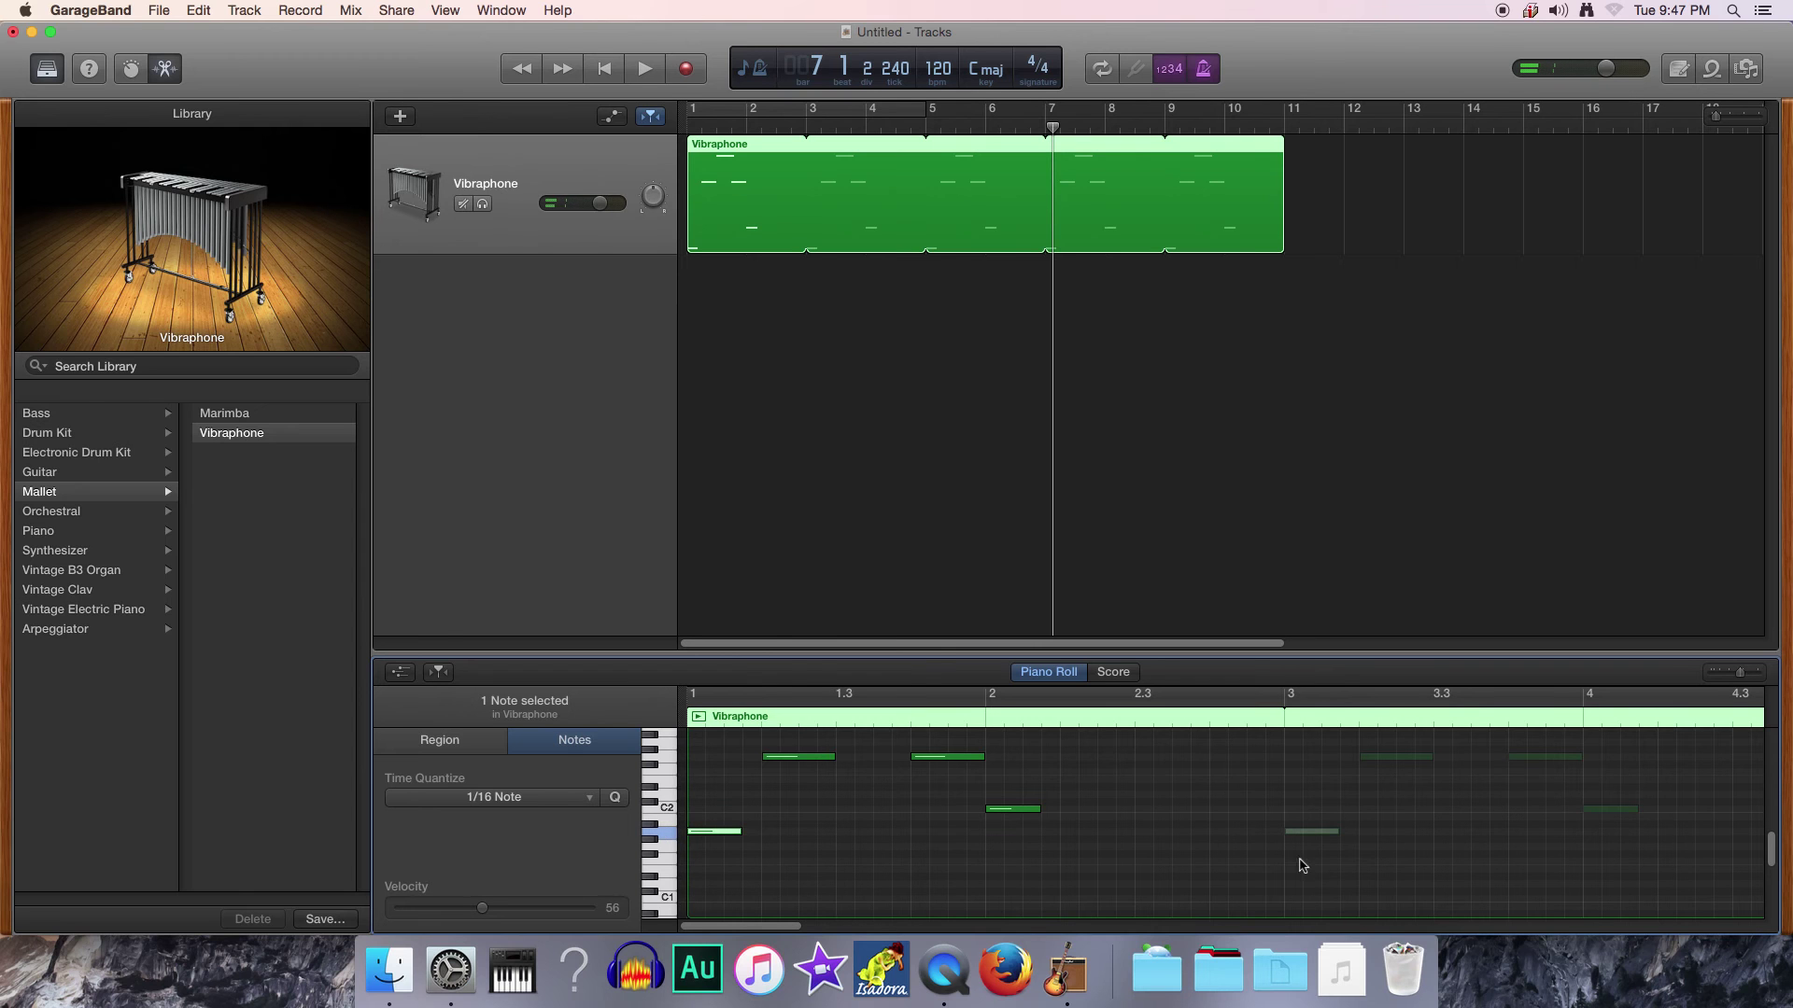
click(607, 71)
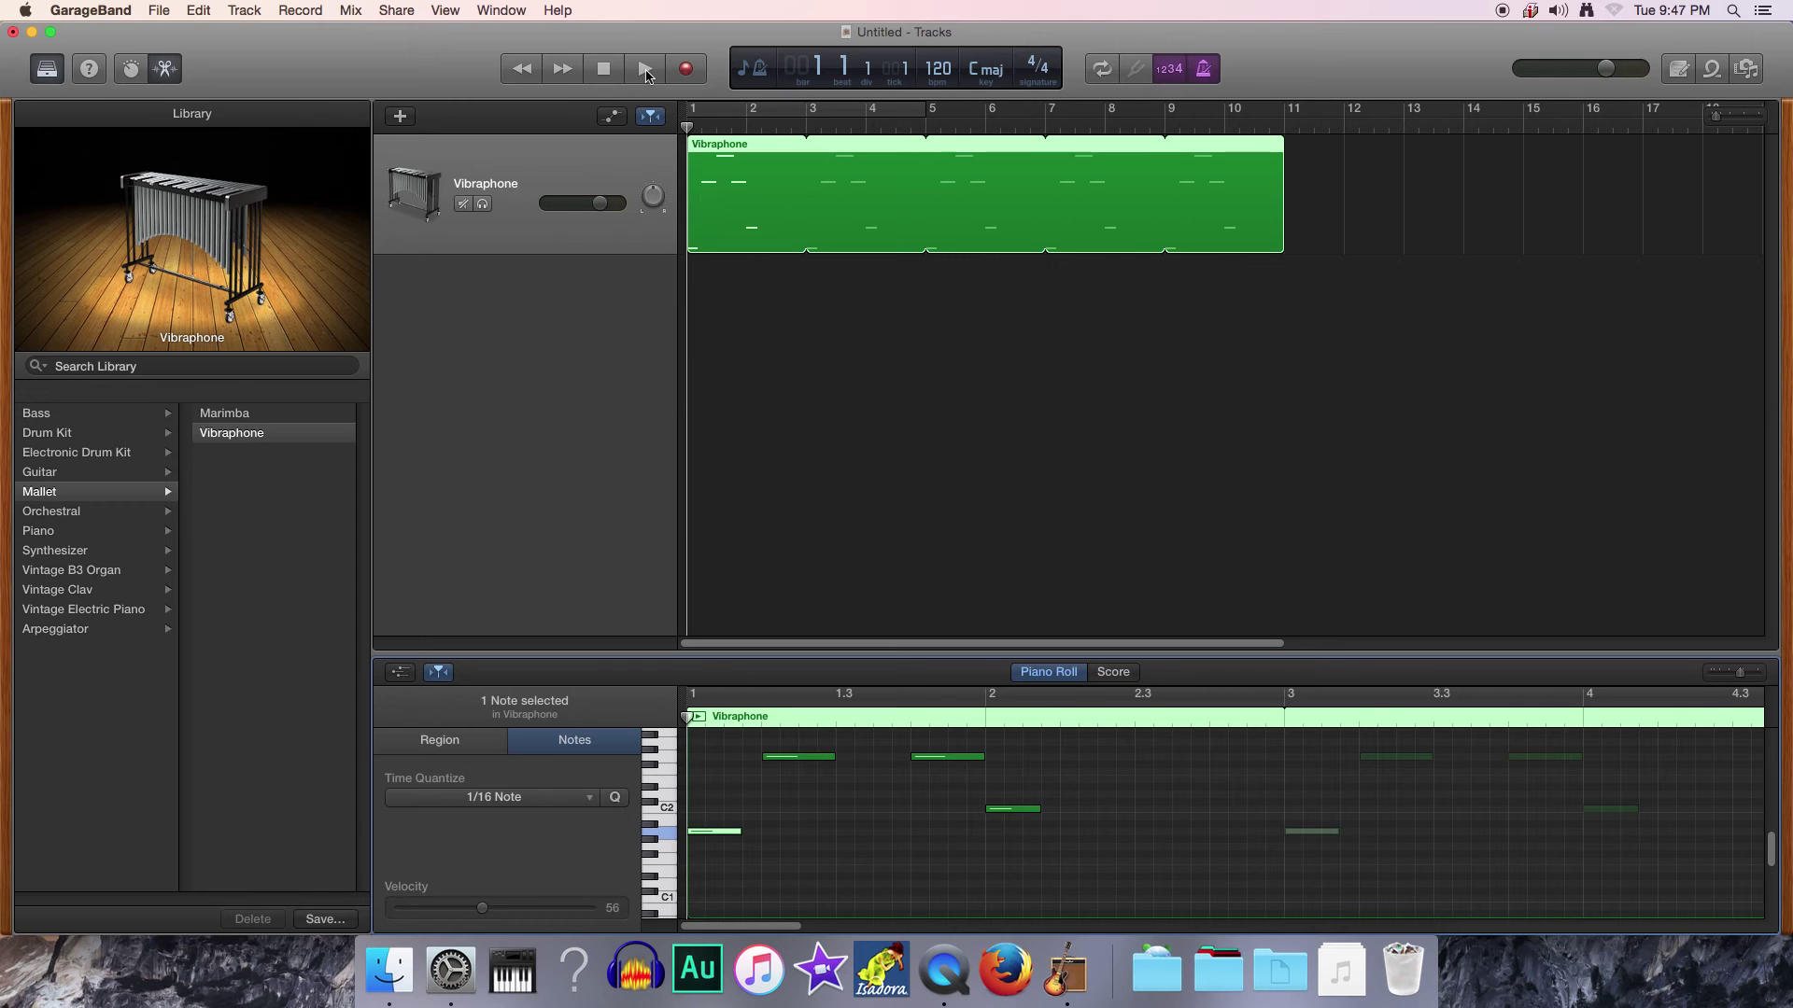
click(645, 71)
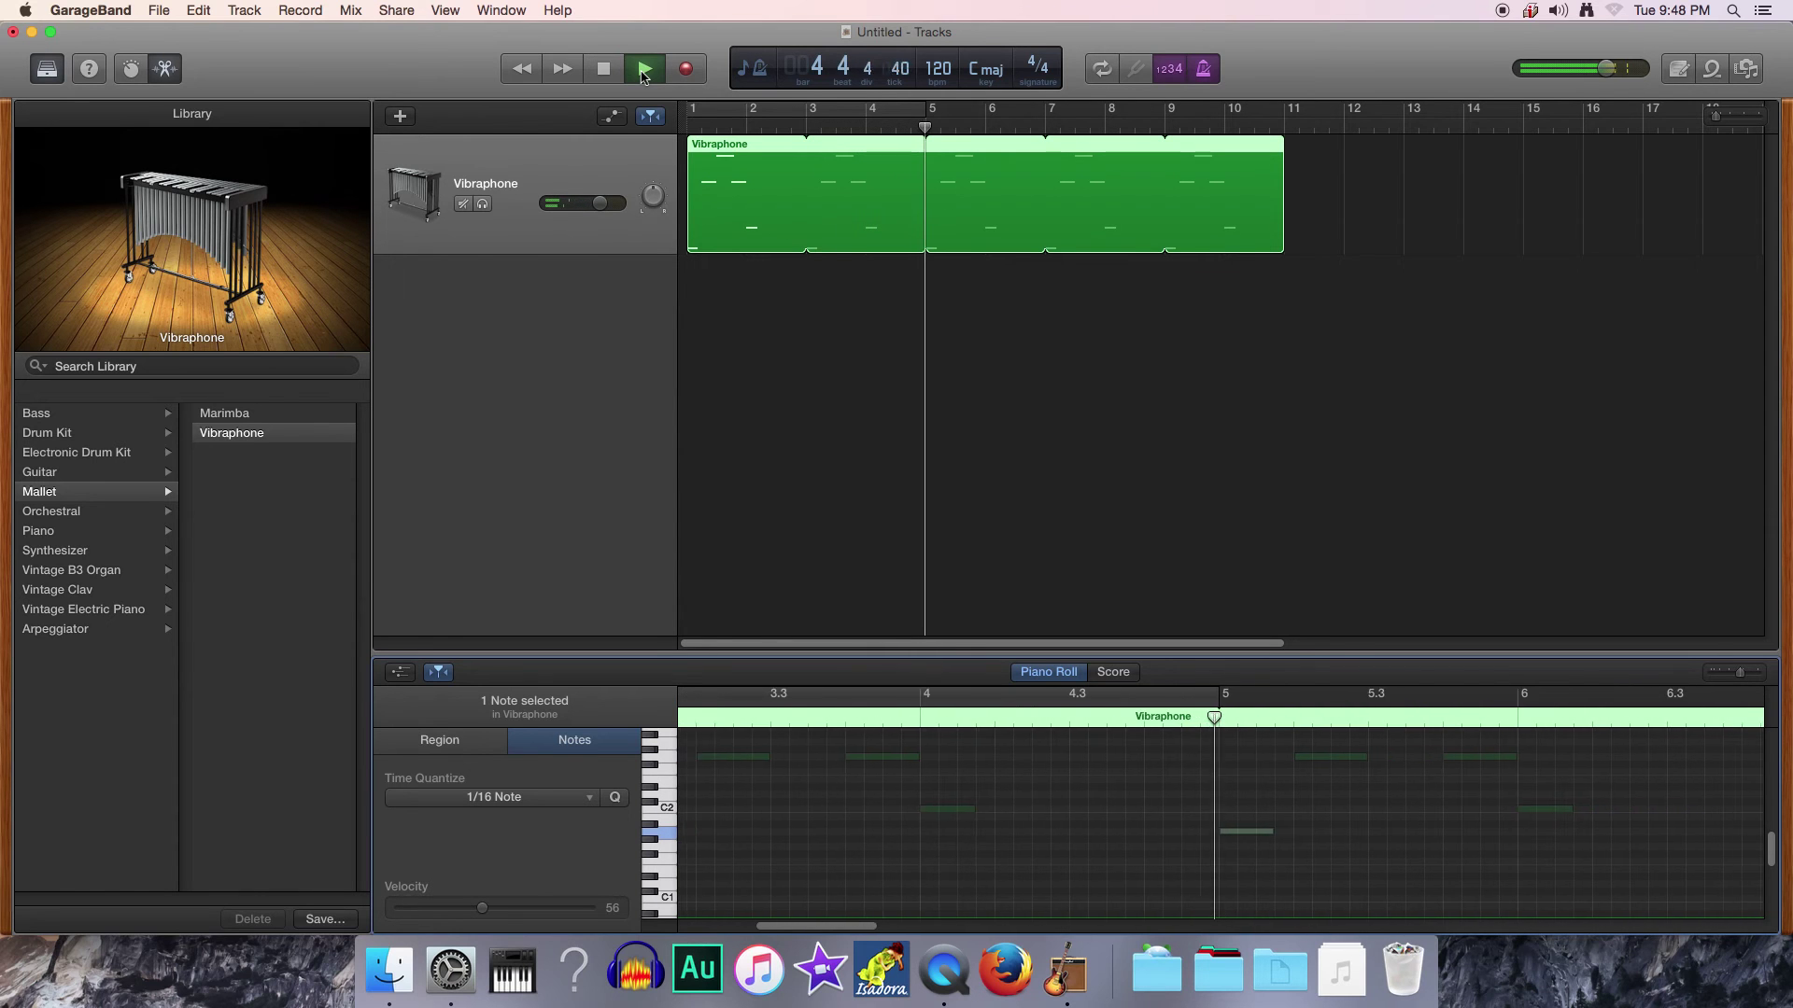
click(603, 69)
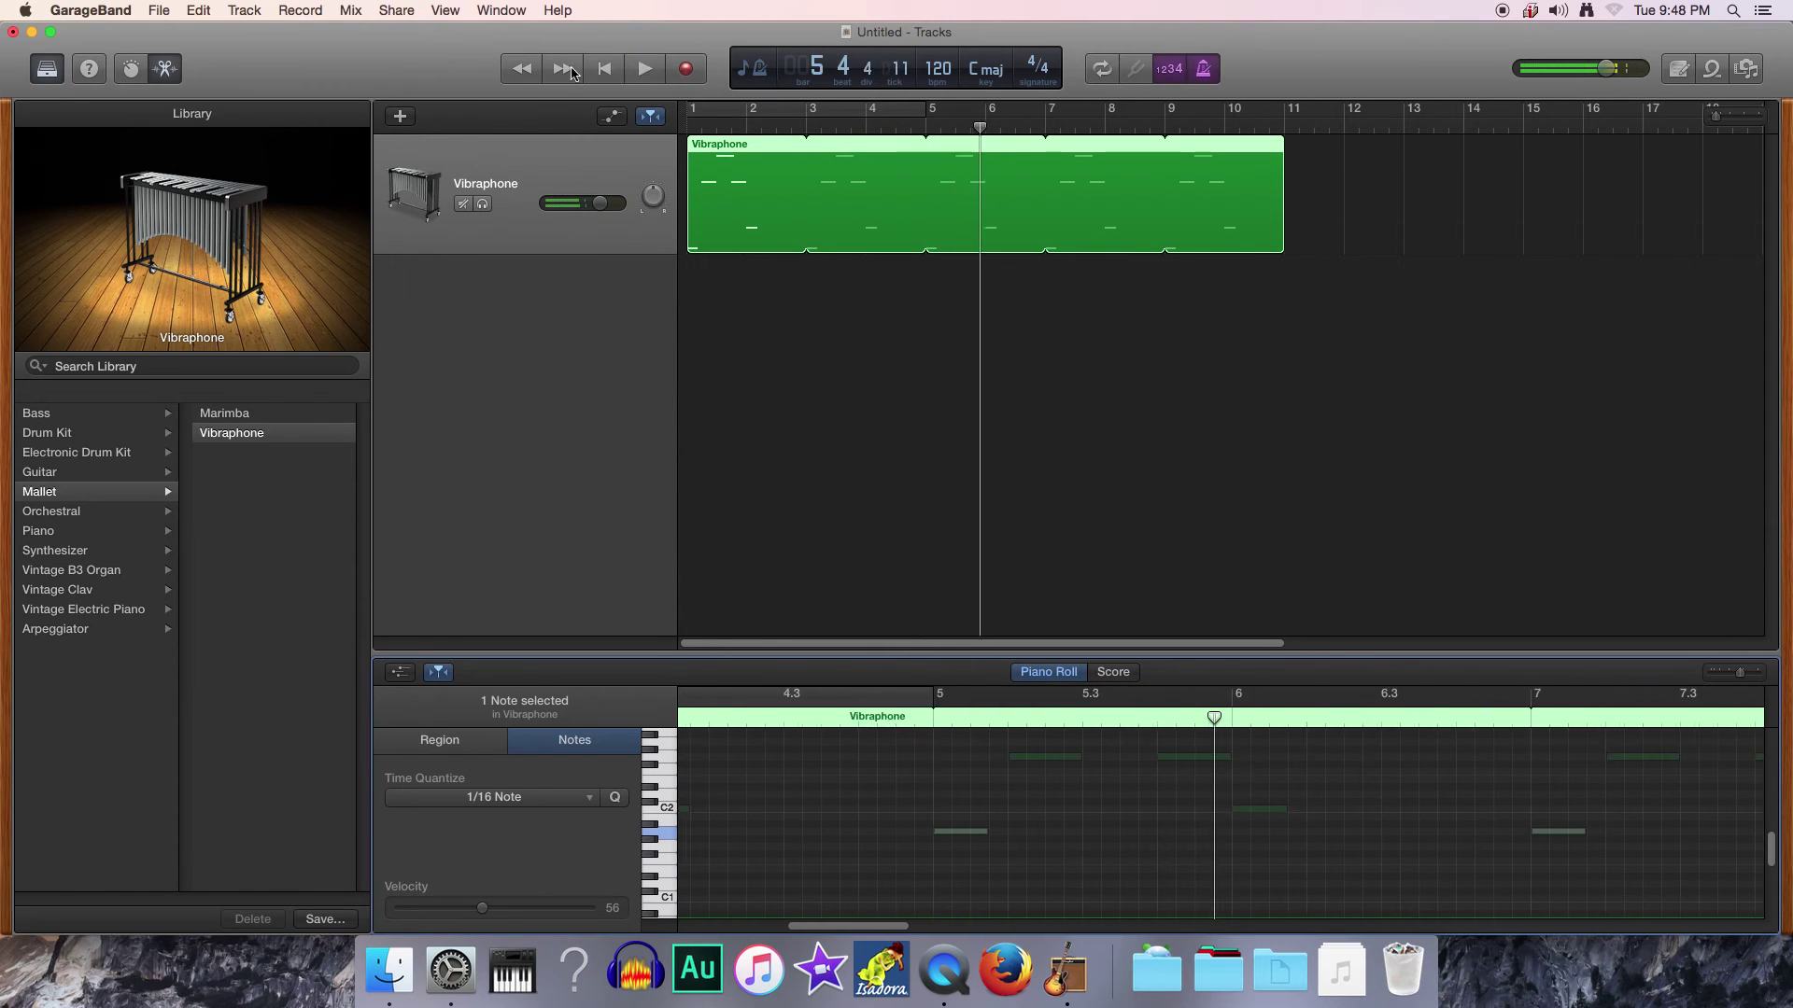
click(602, 70)
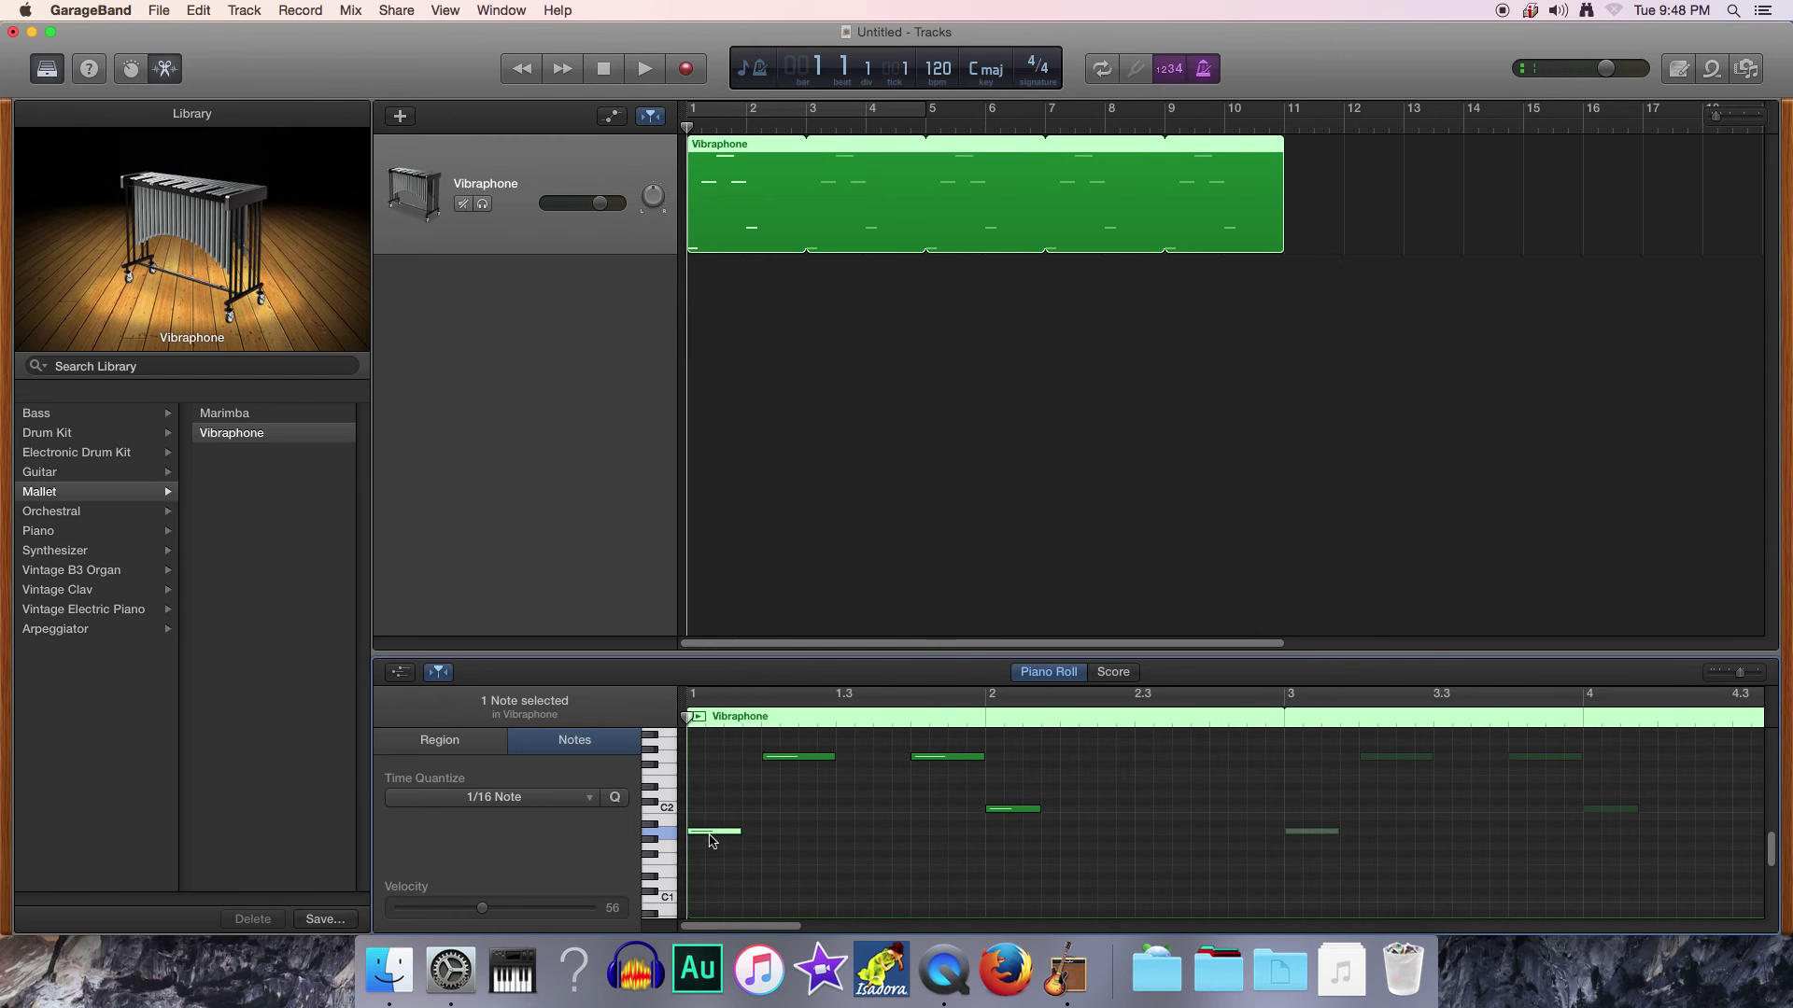
drag(708, 832, 710, 809)
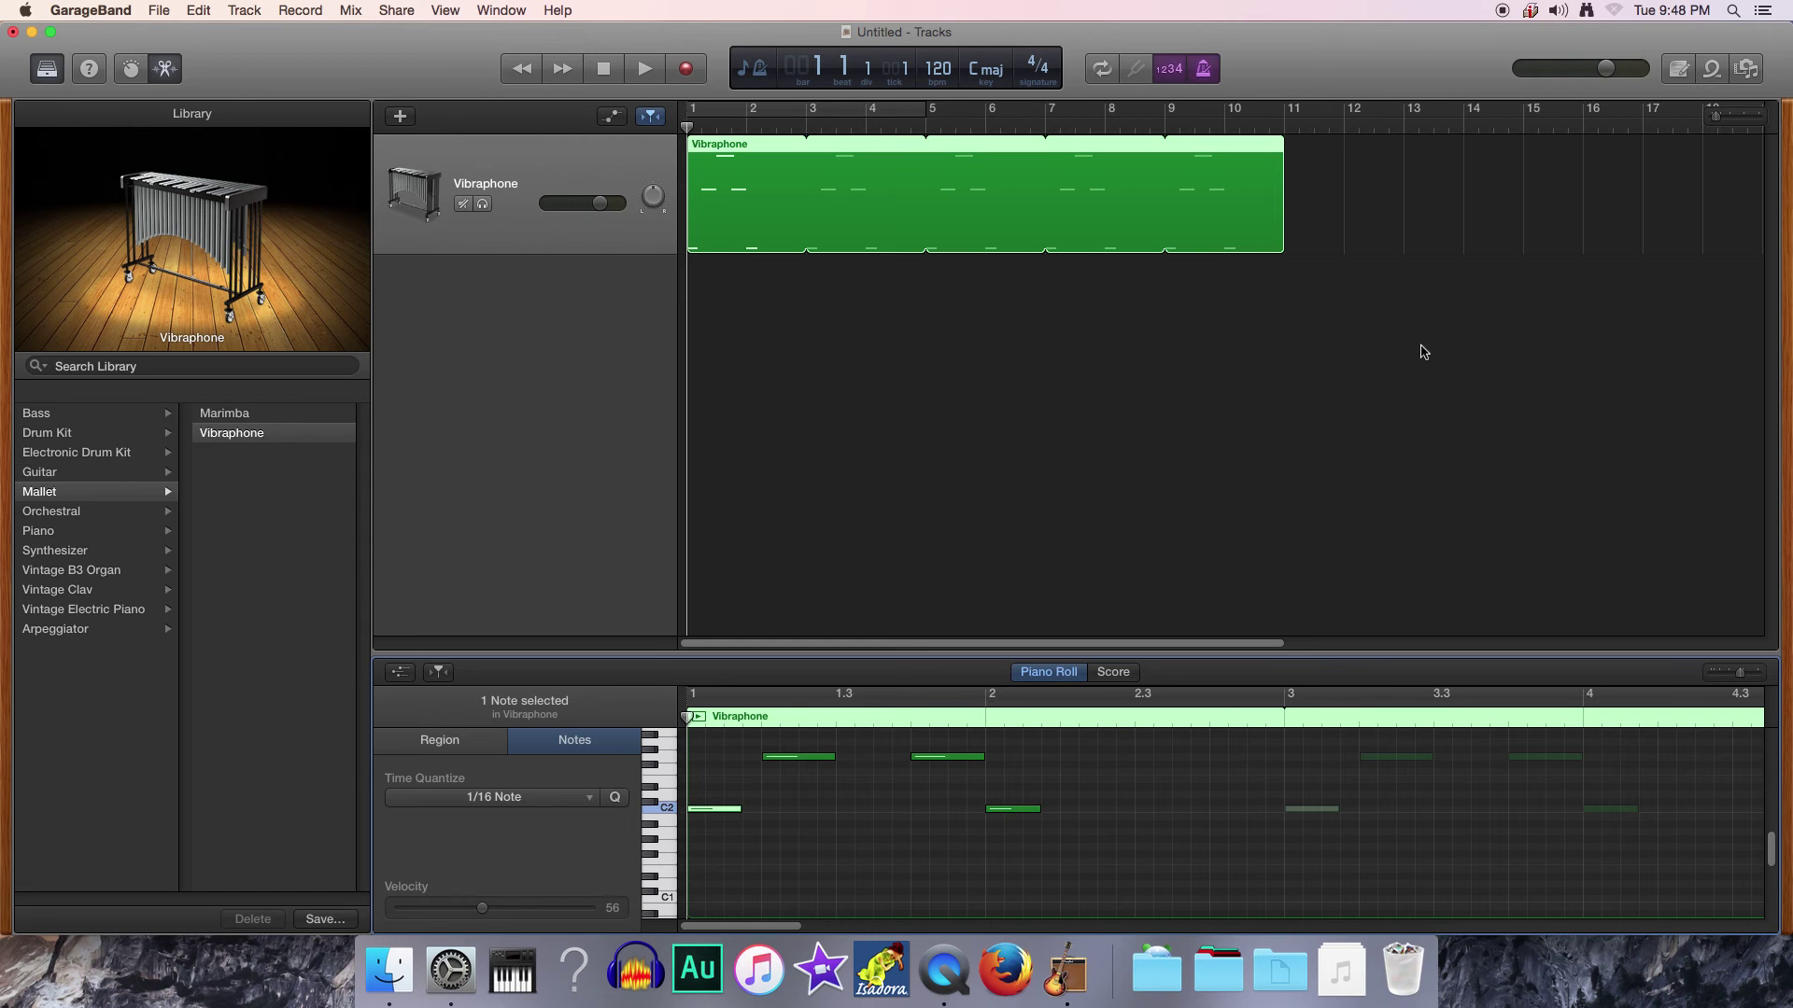
mouse_move(1287, 198)
mouse_down()
mouse_move(818, 198)
mouse_move(1446, 205)
mouse_move(839, 199)
mouse_move(1283, 205)
mouse_up()
click(878, 406)
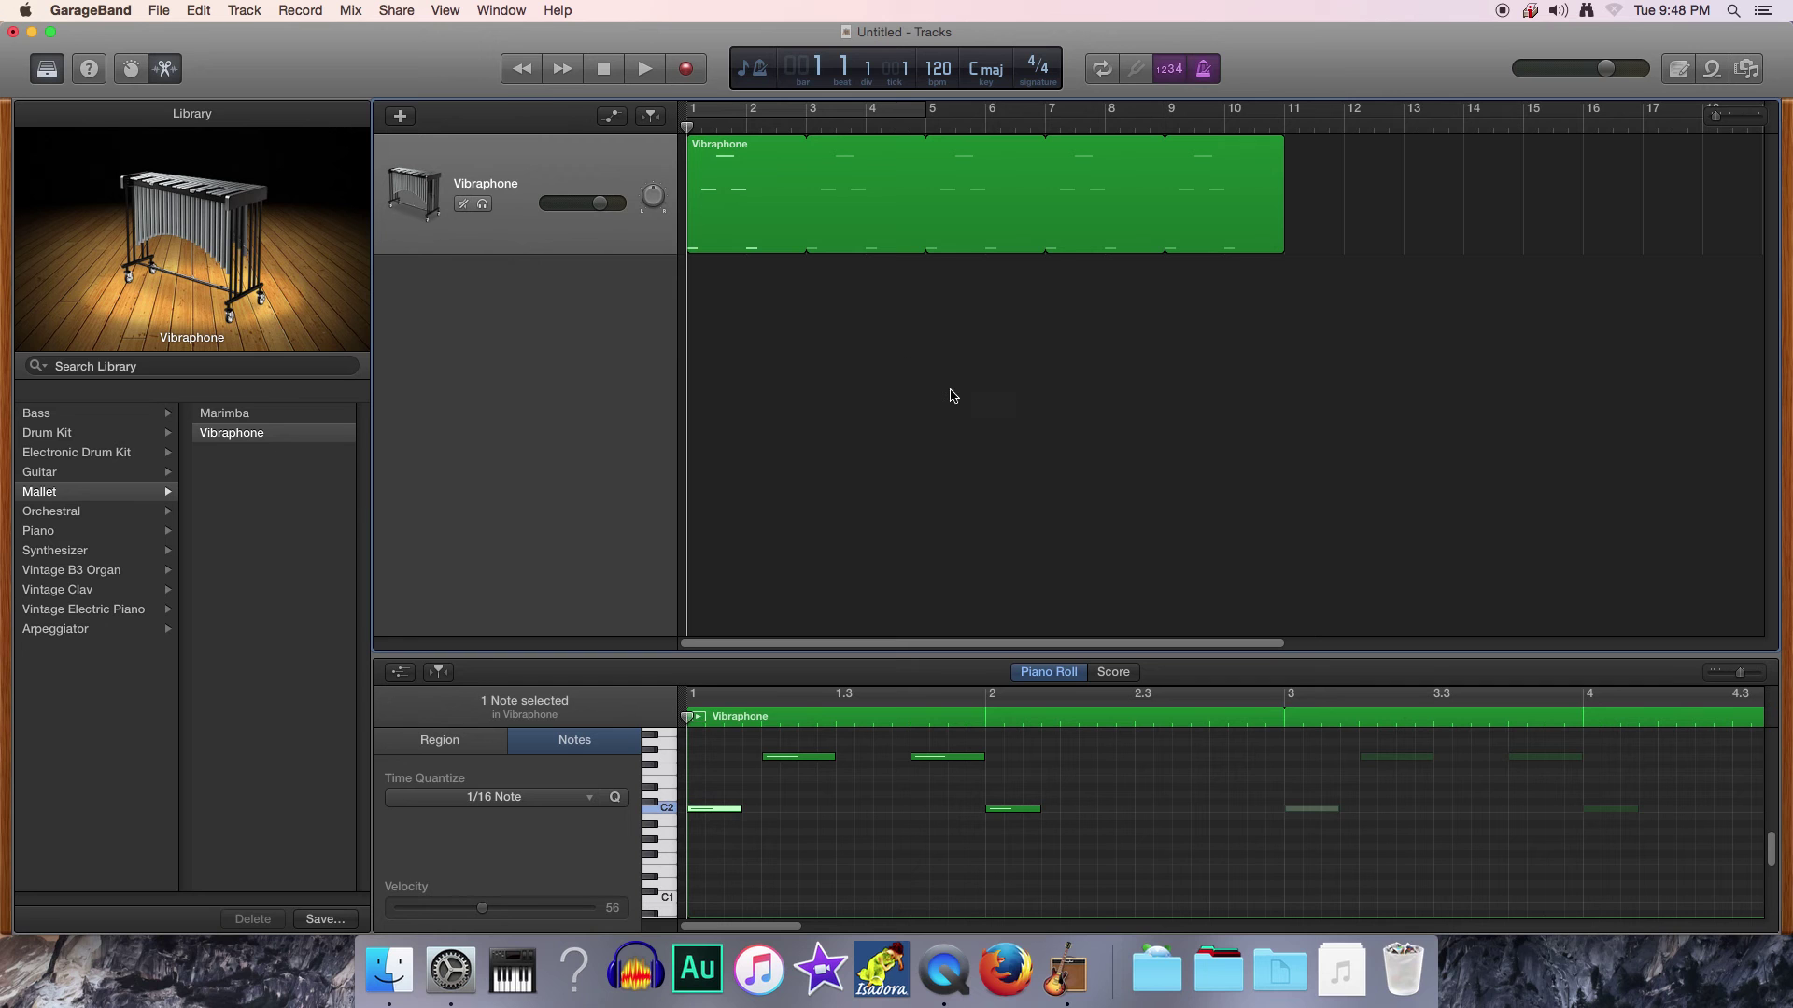
Add a second software instrument track and set its sound to Mallet > Vibraphone
click(244, 11)
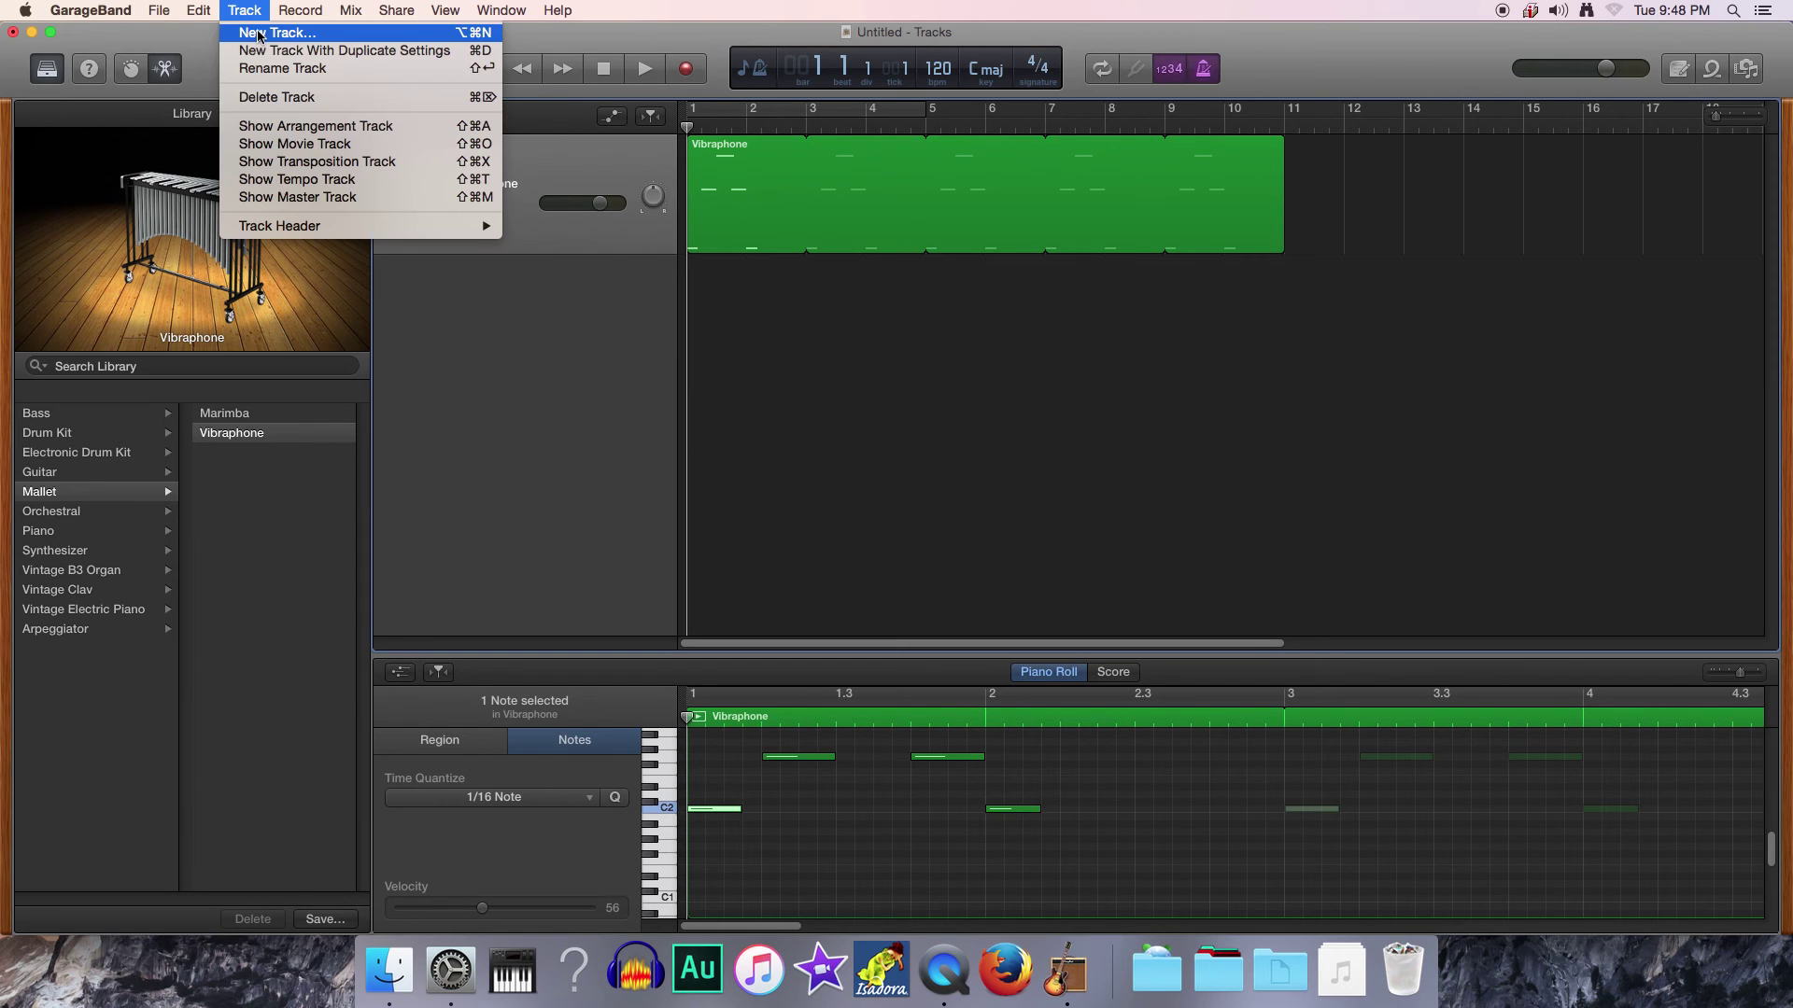
click(260, 34)
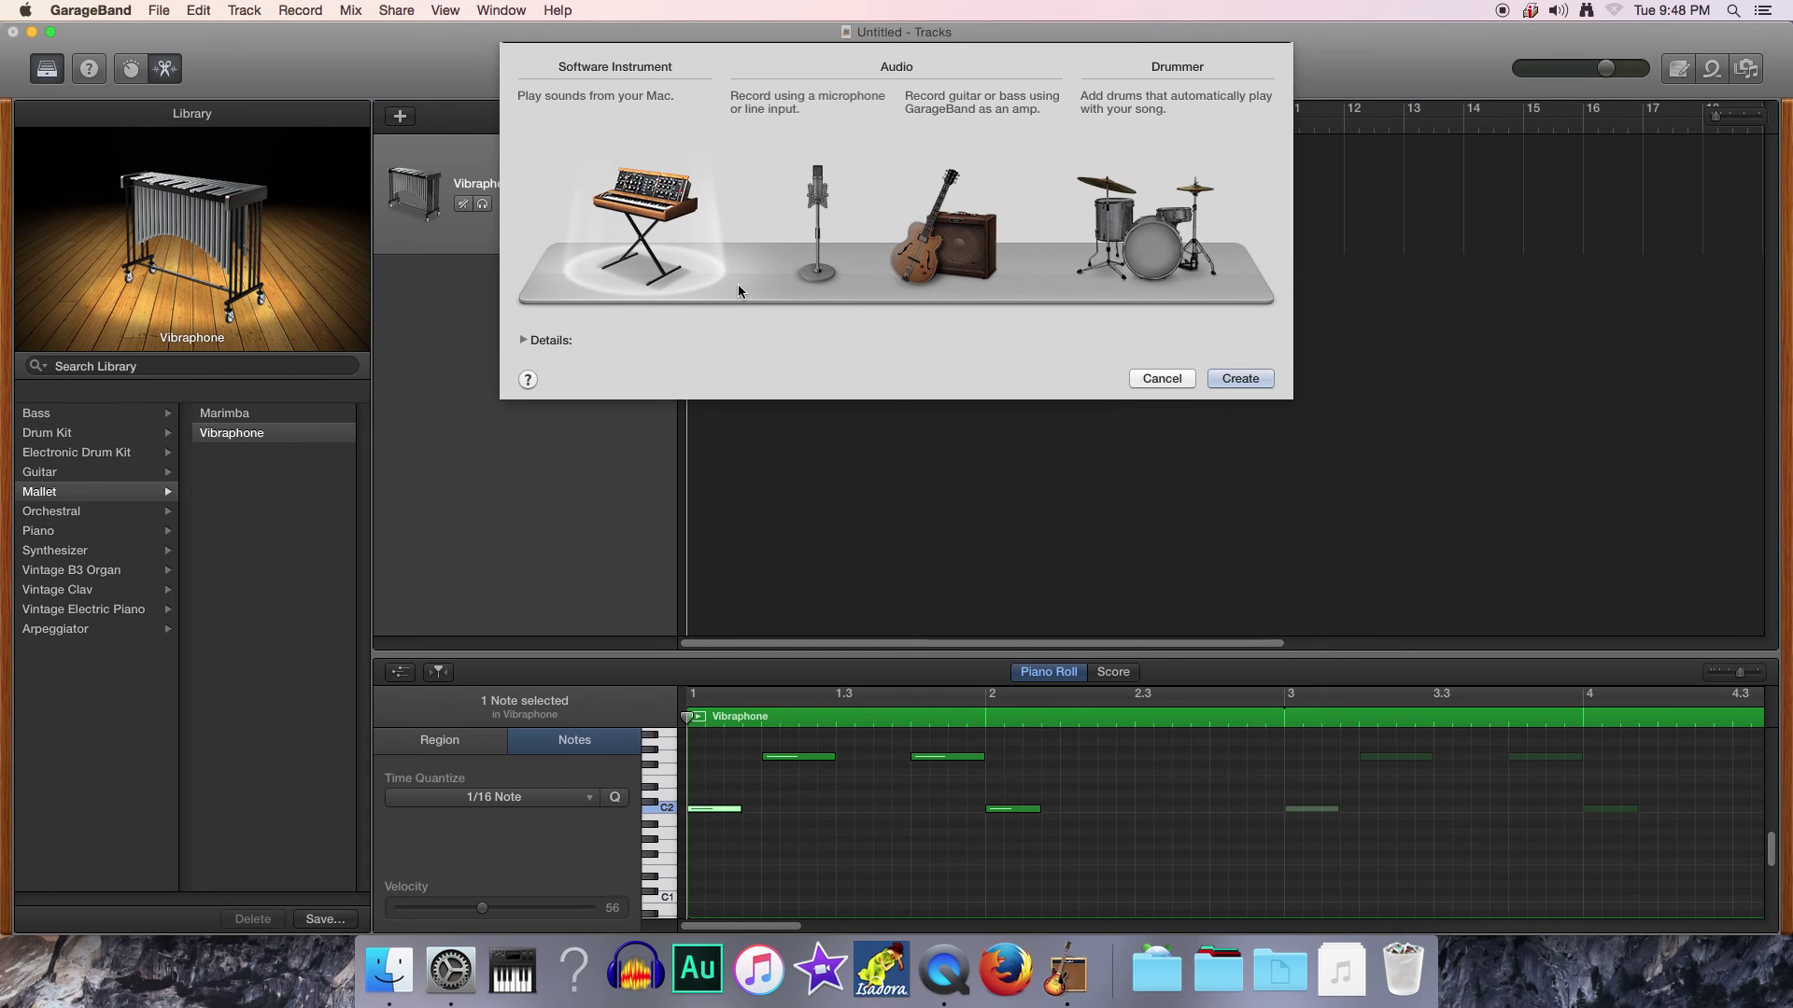
click(1241, 379)
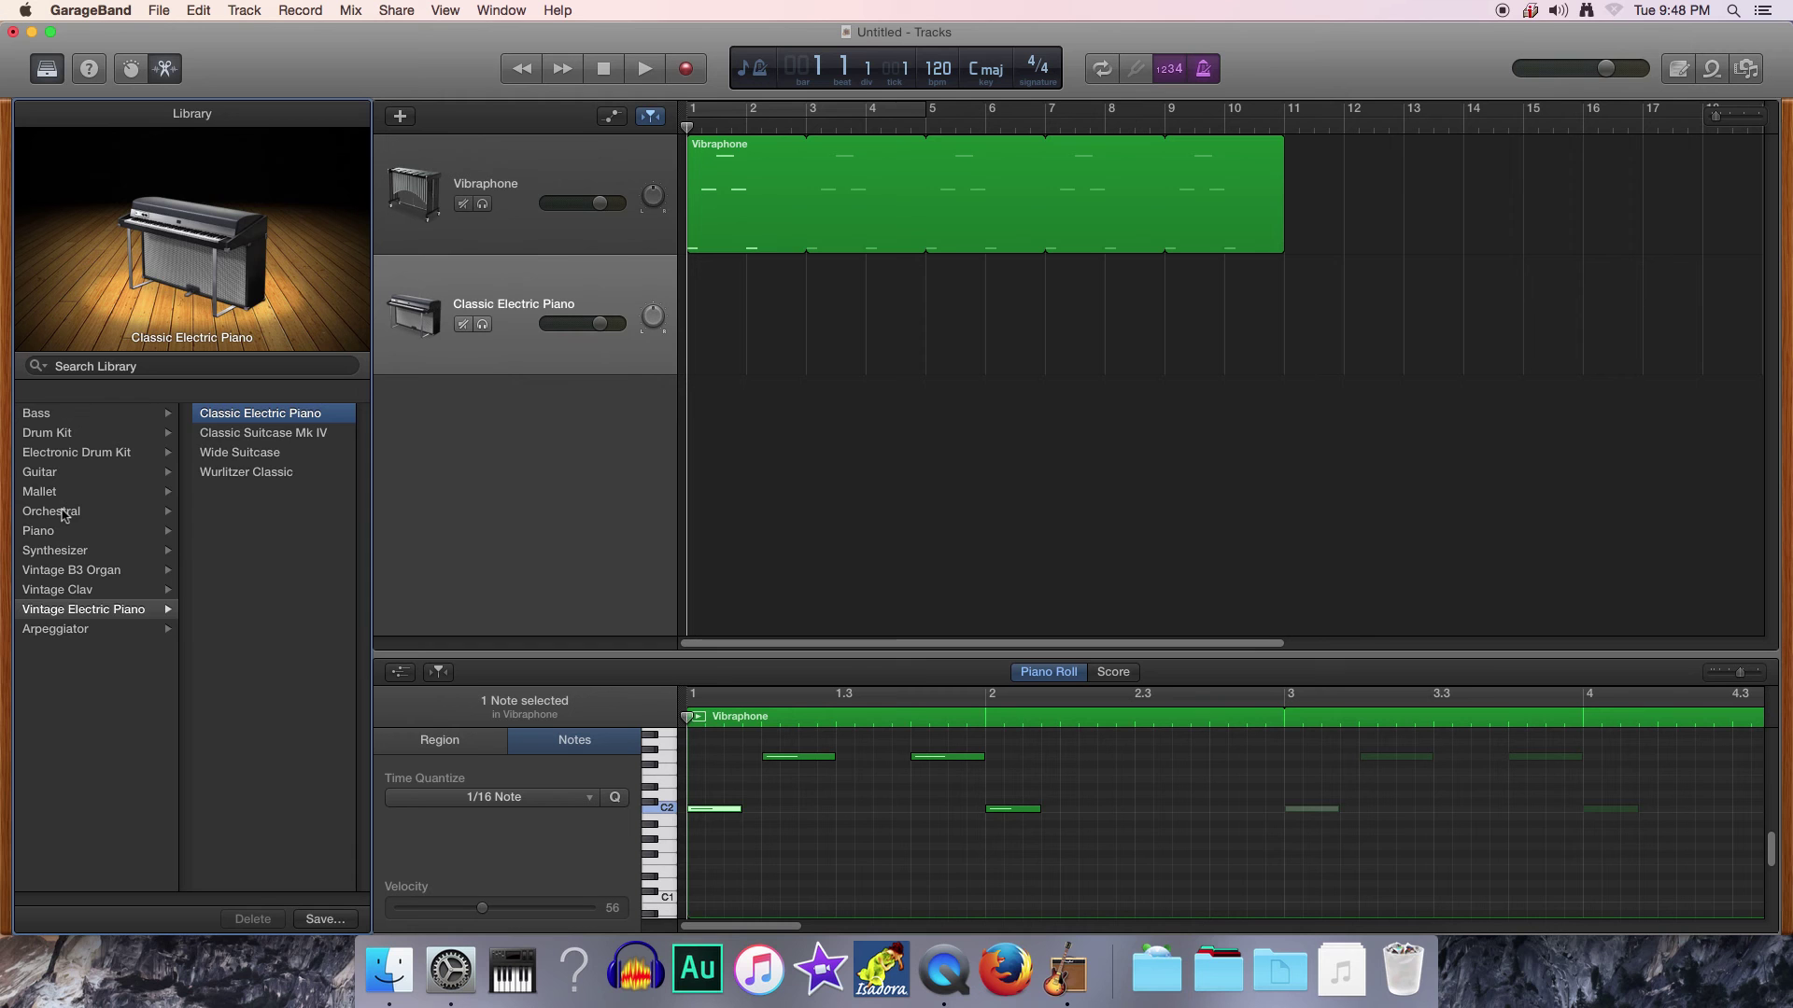
click(128, 502)
click(268, 440)
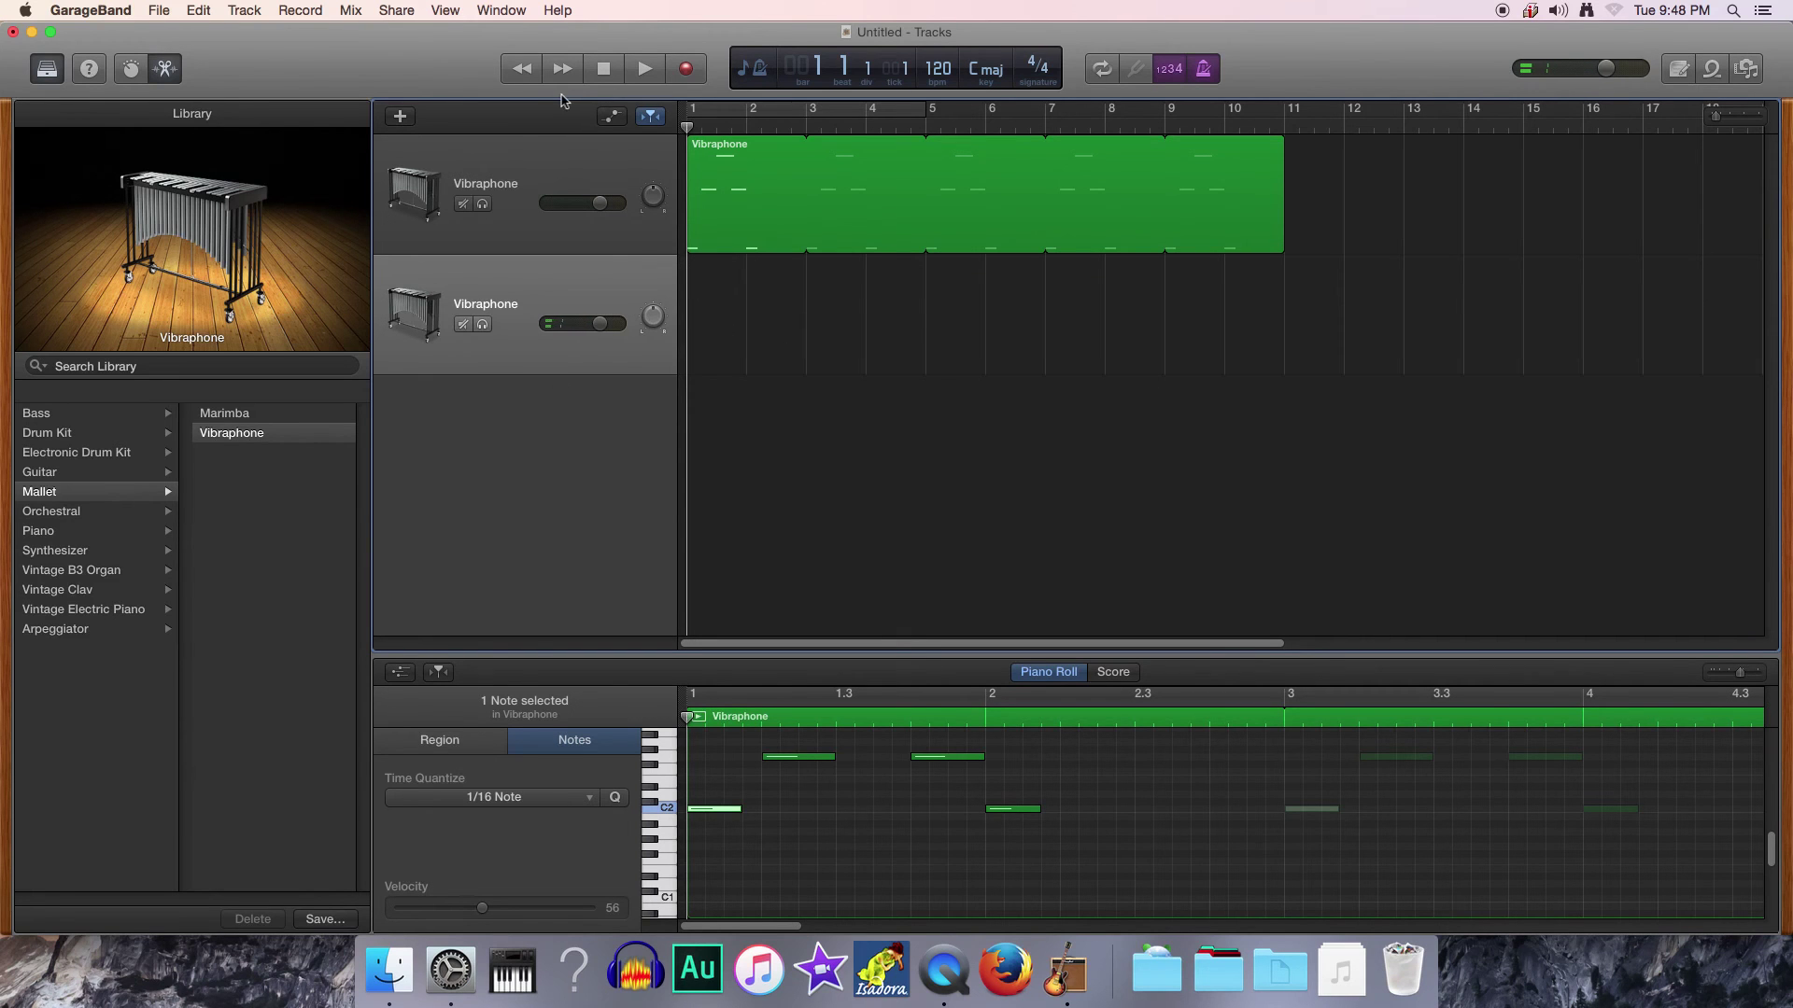
click(645, 69)
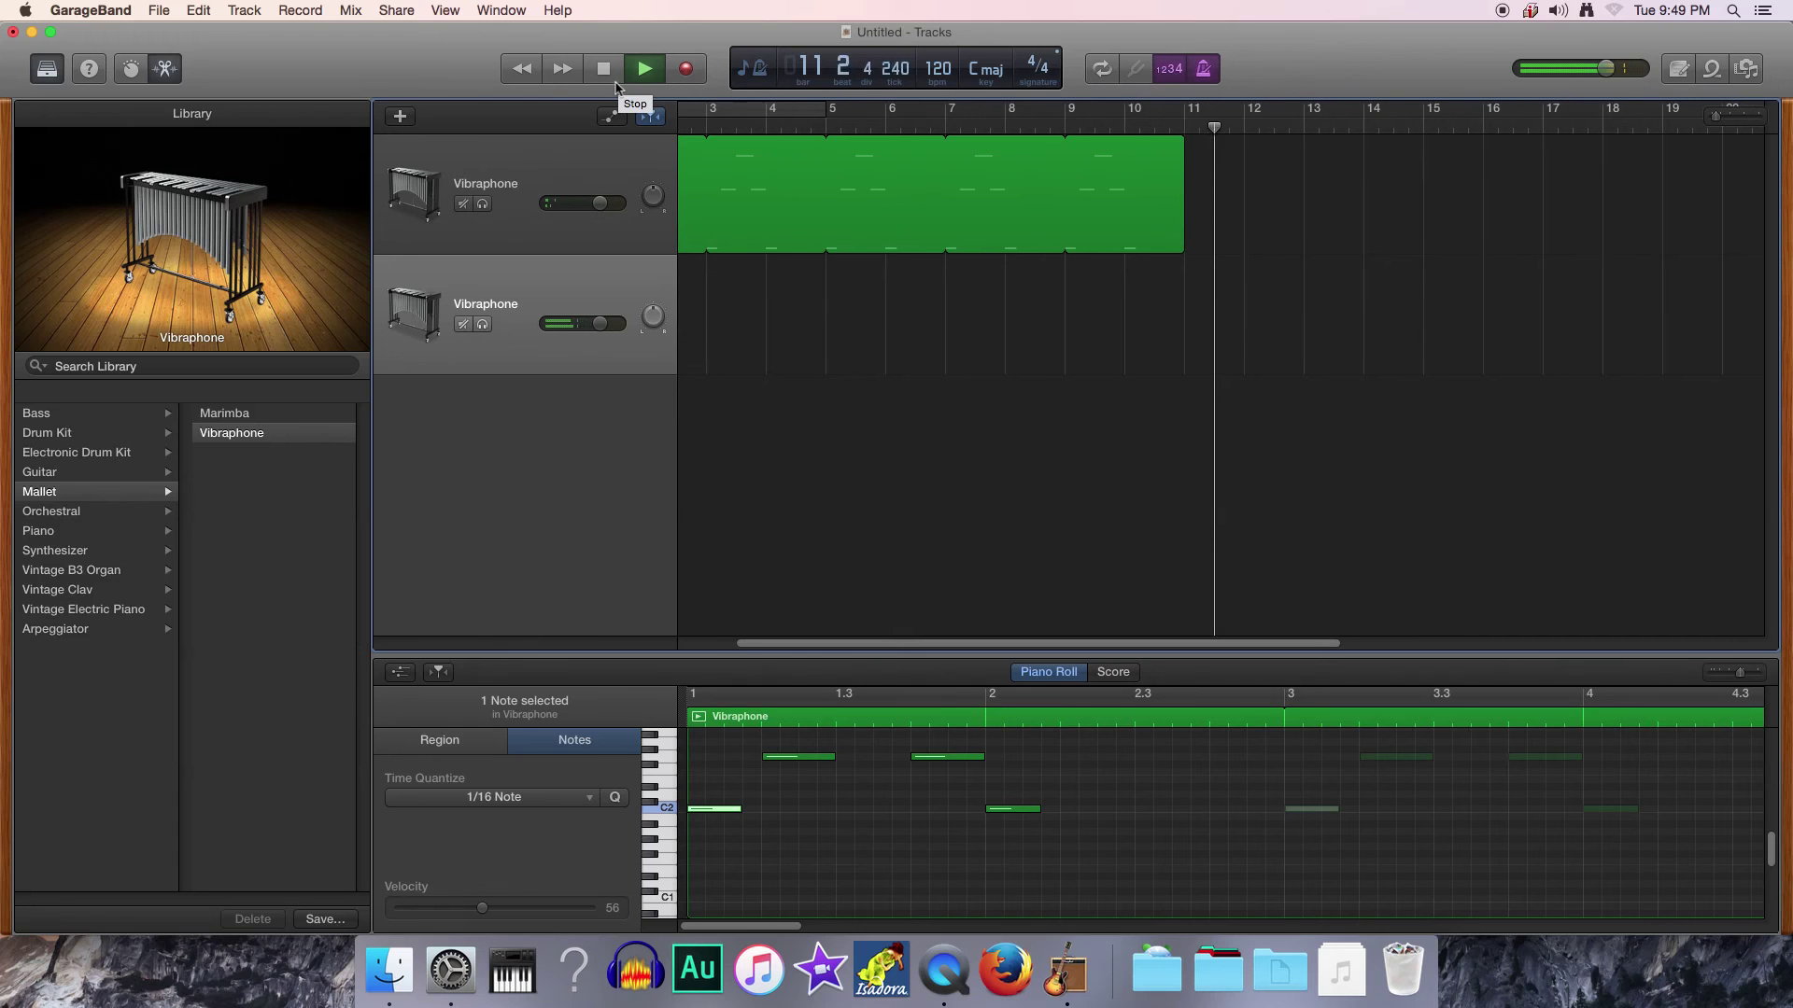
click(607, 70)
click(609, 71)
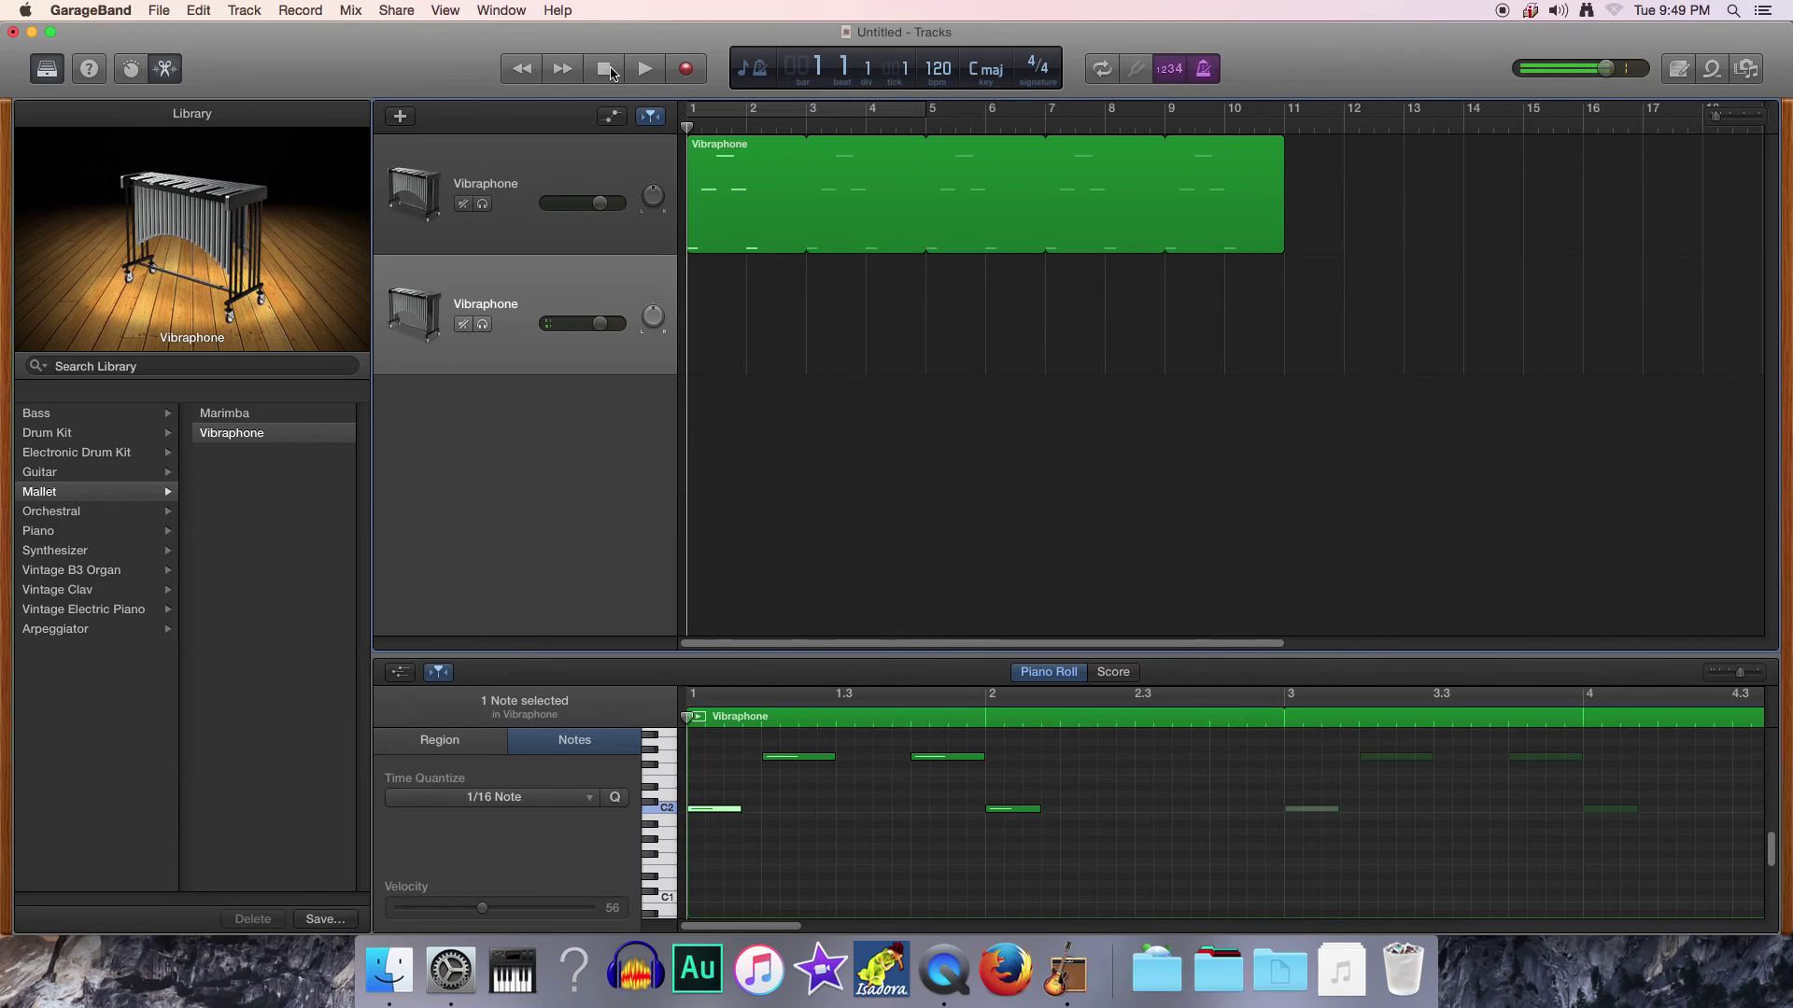
click(645, 70)
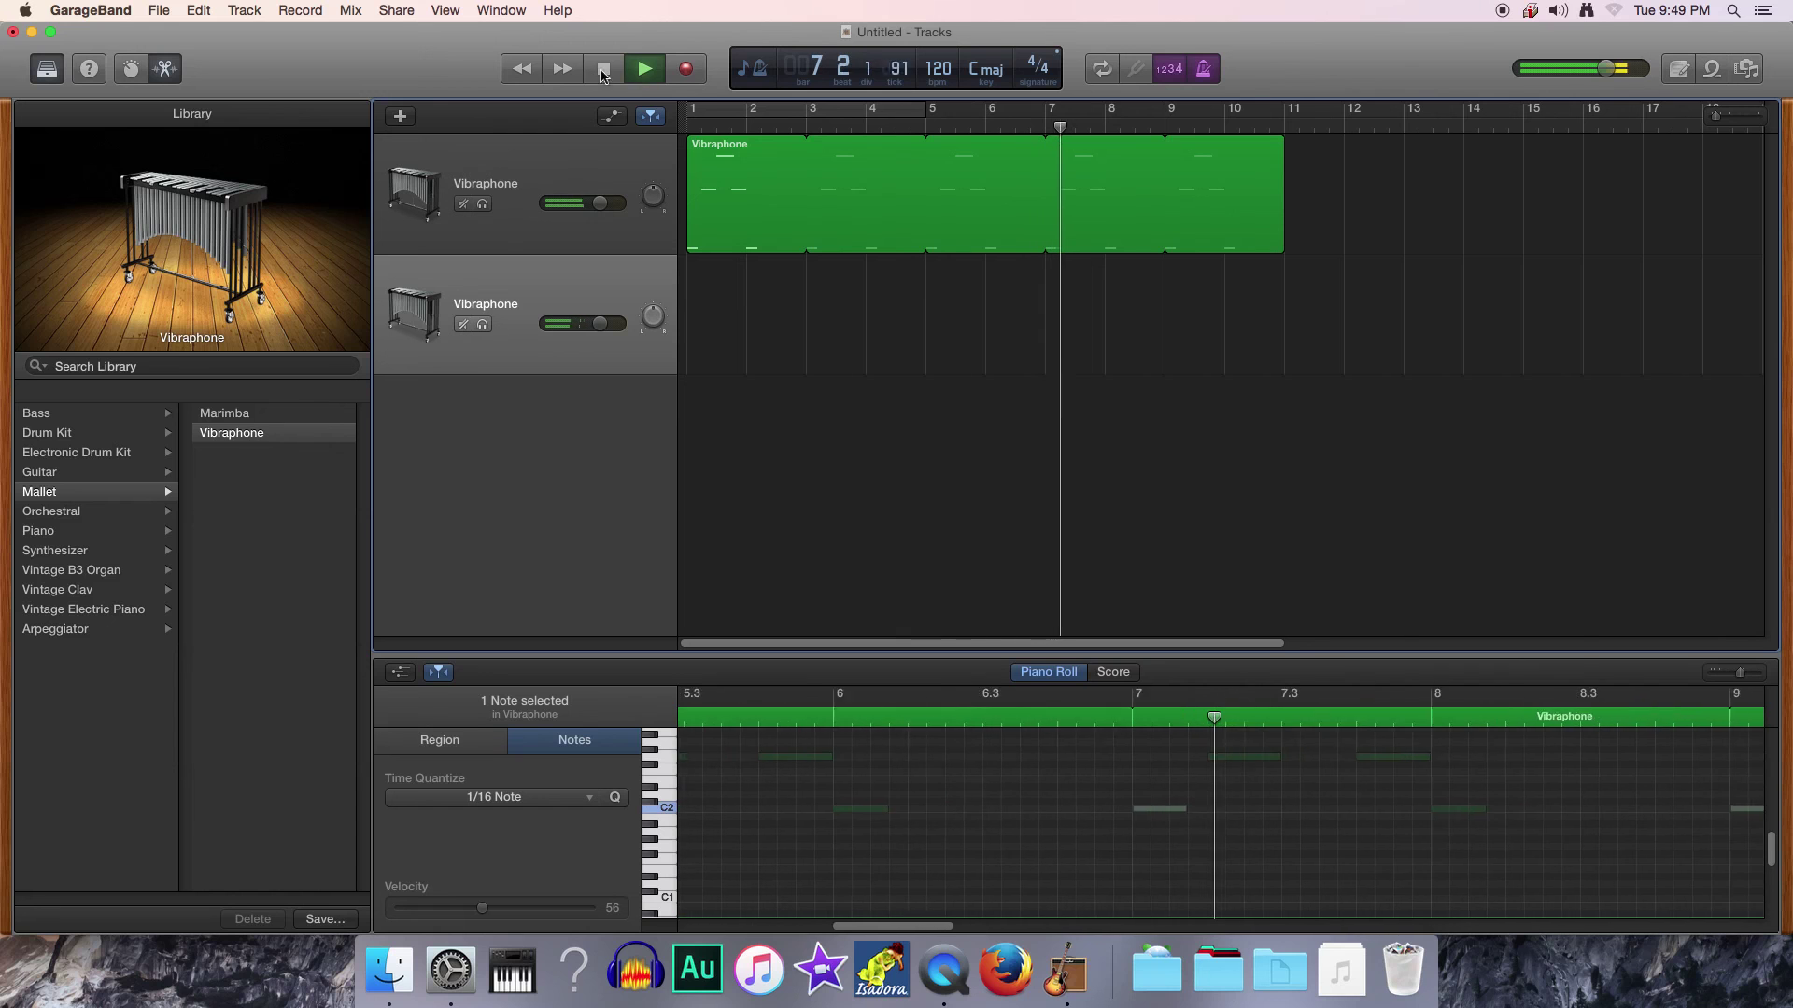
click(605, 75)
click(605, 73)
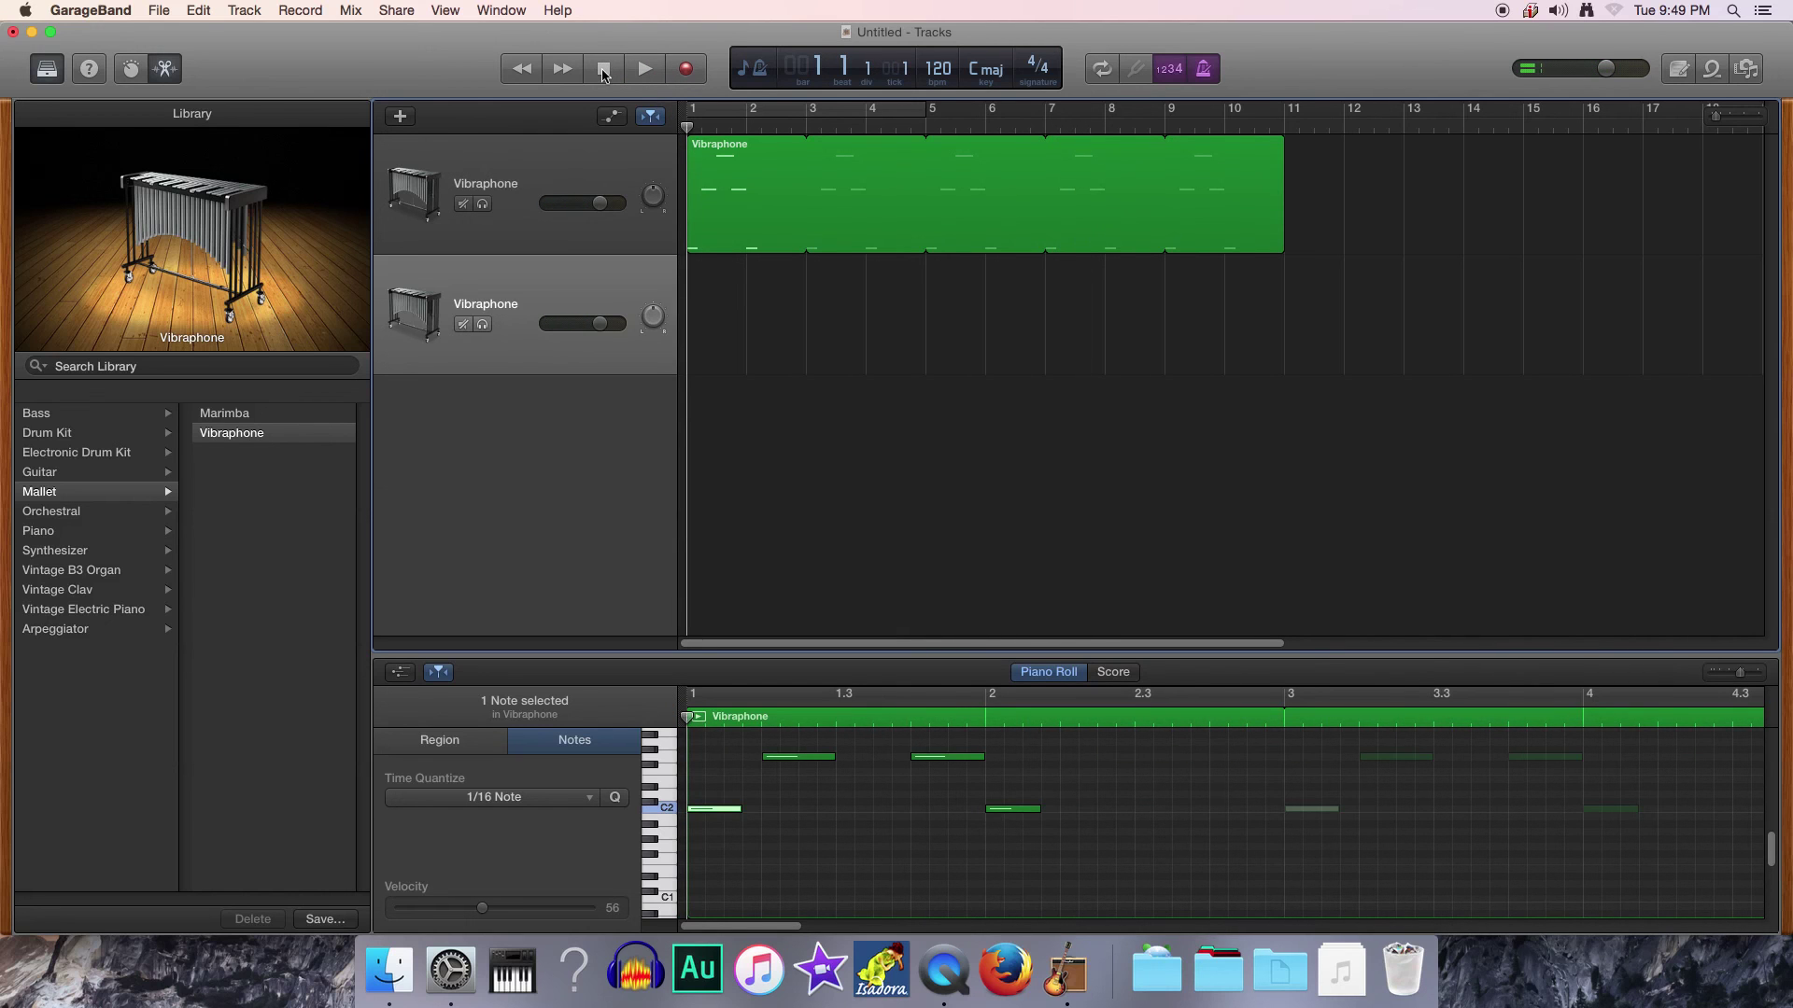
Record the second Vibraphone part, then loop its region to repeat about four times to bar 15
click(685, 70)
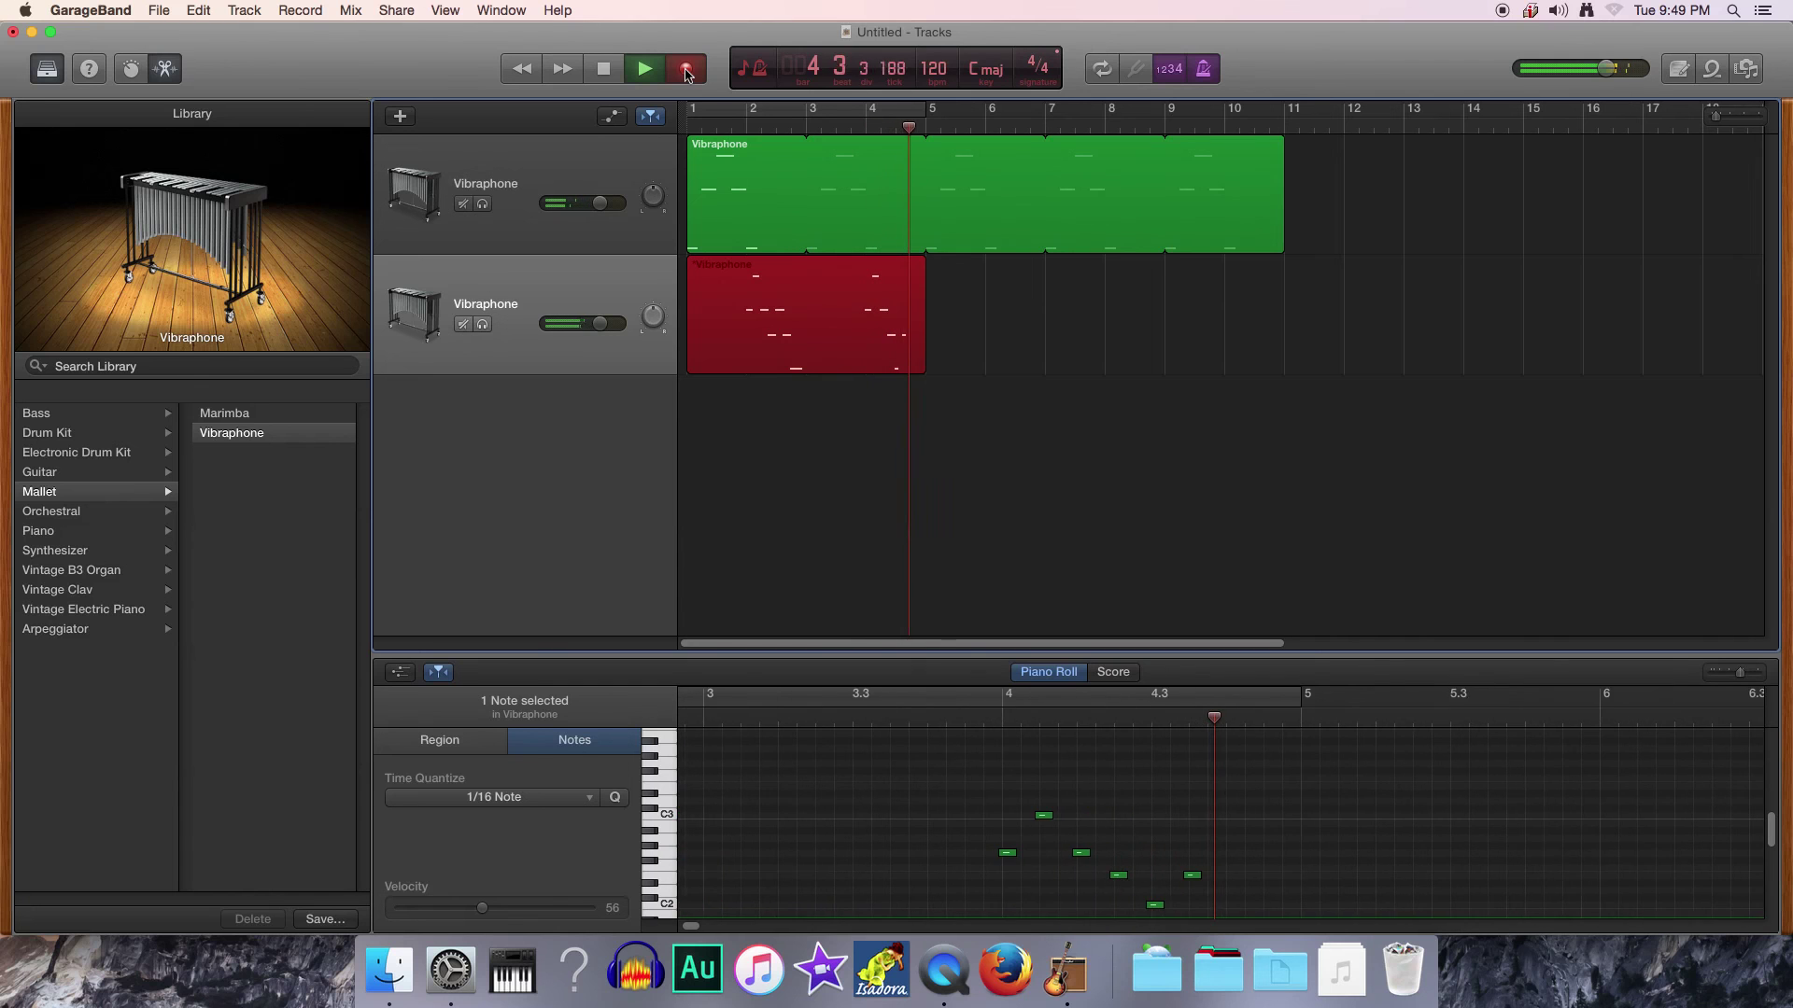
click(603, 69)
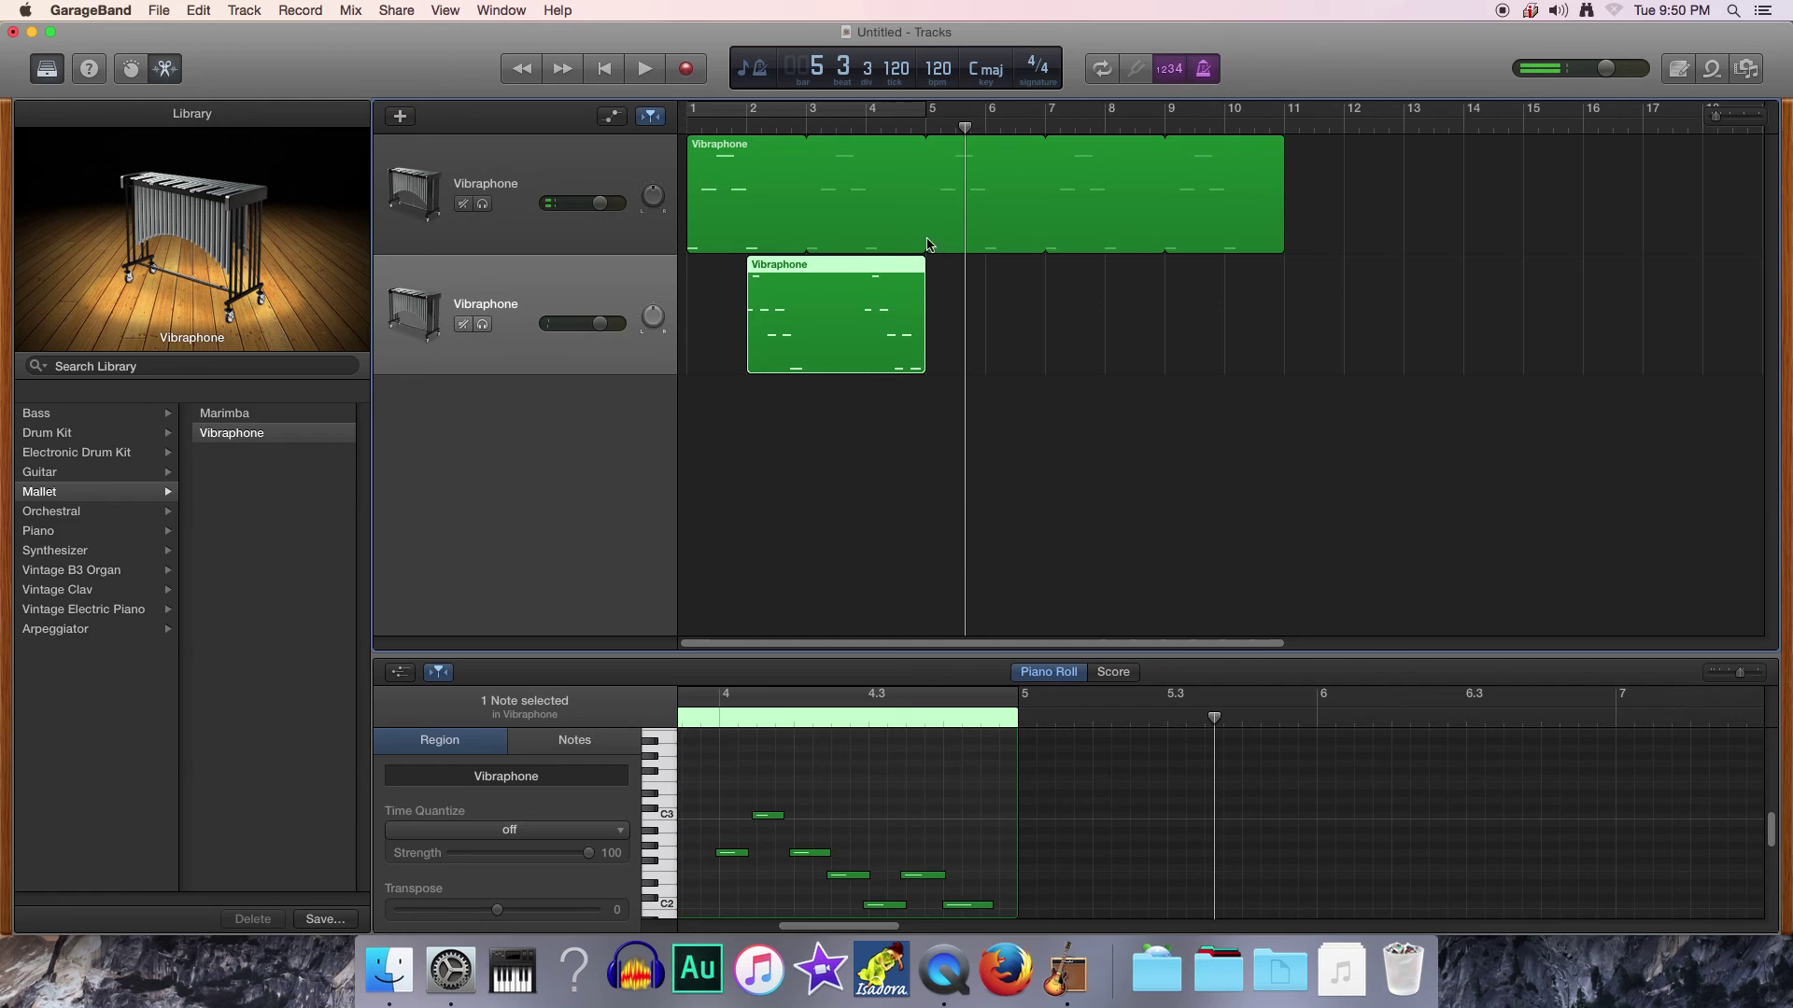
click(830, 318)
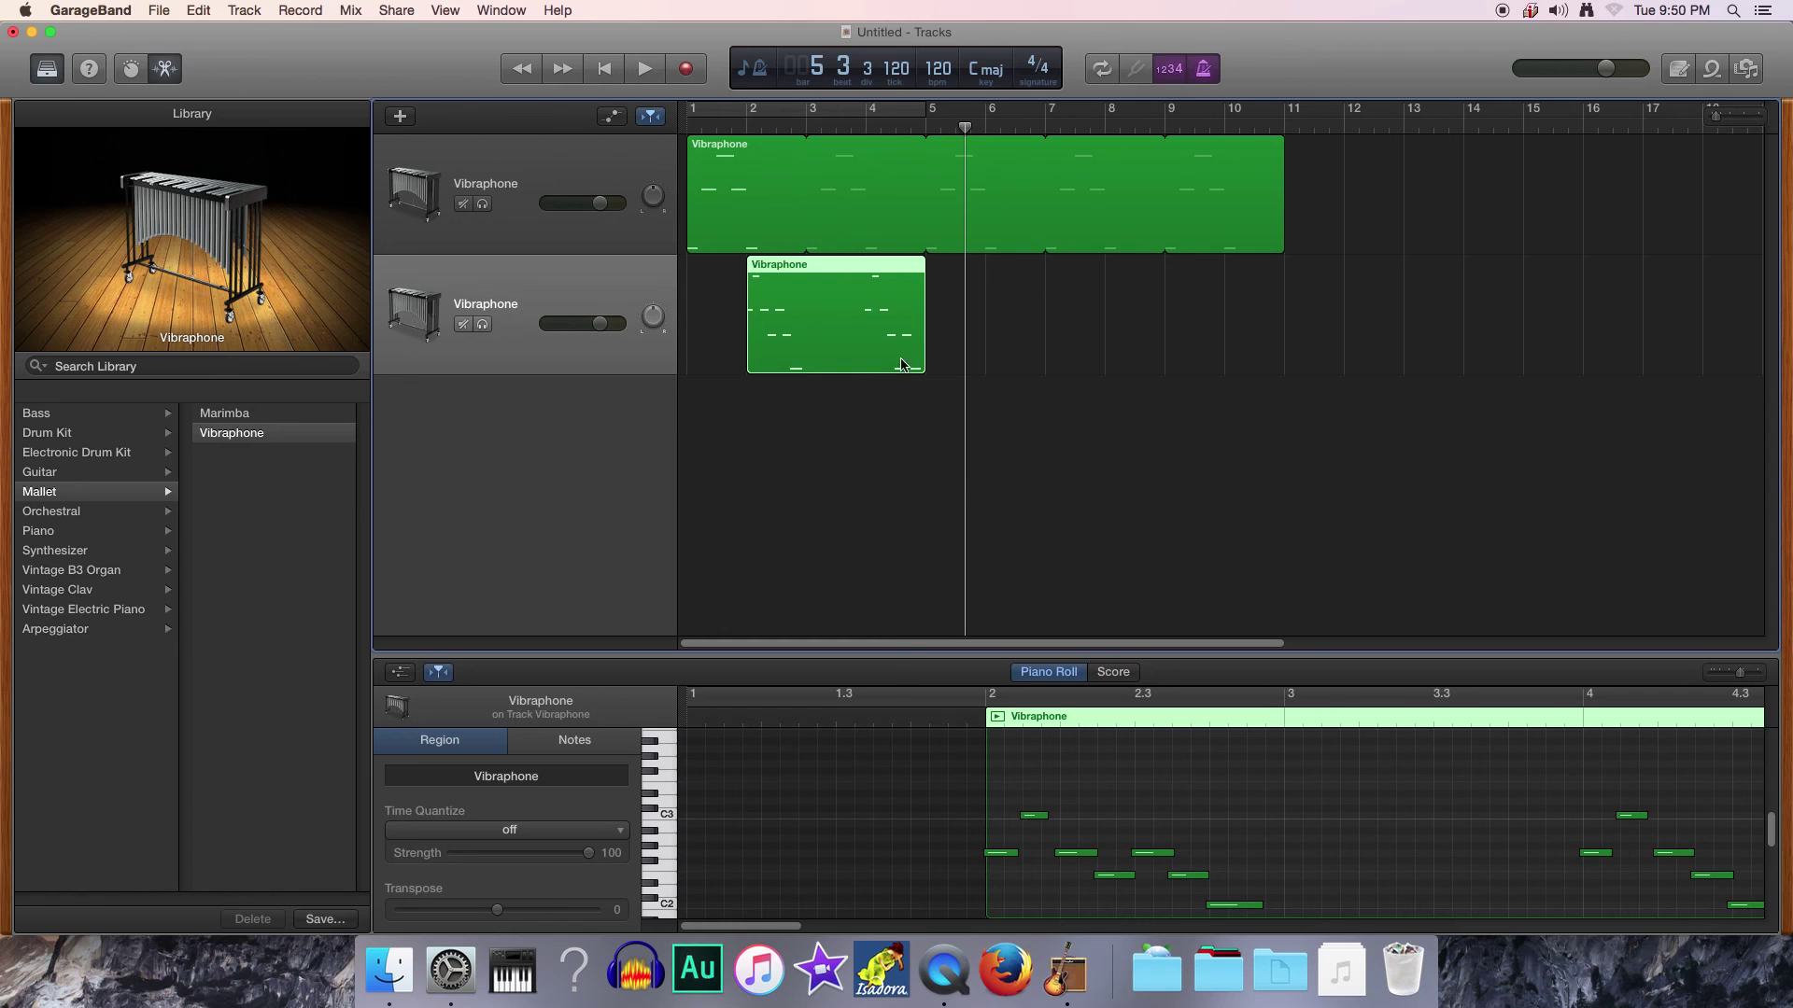
scroll(887, 700, right, 3)
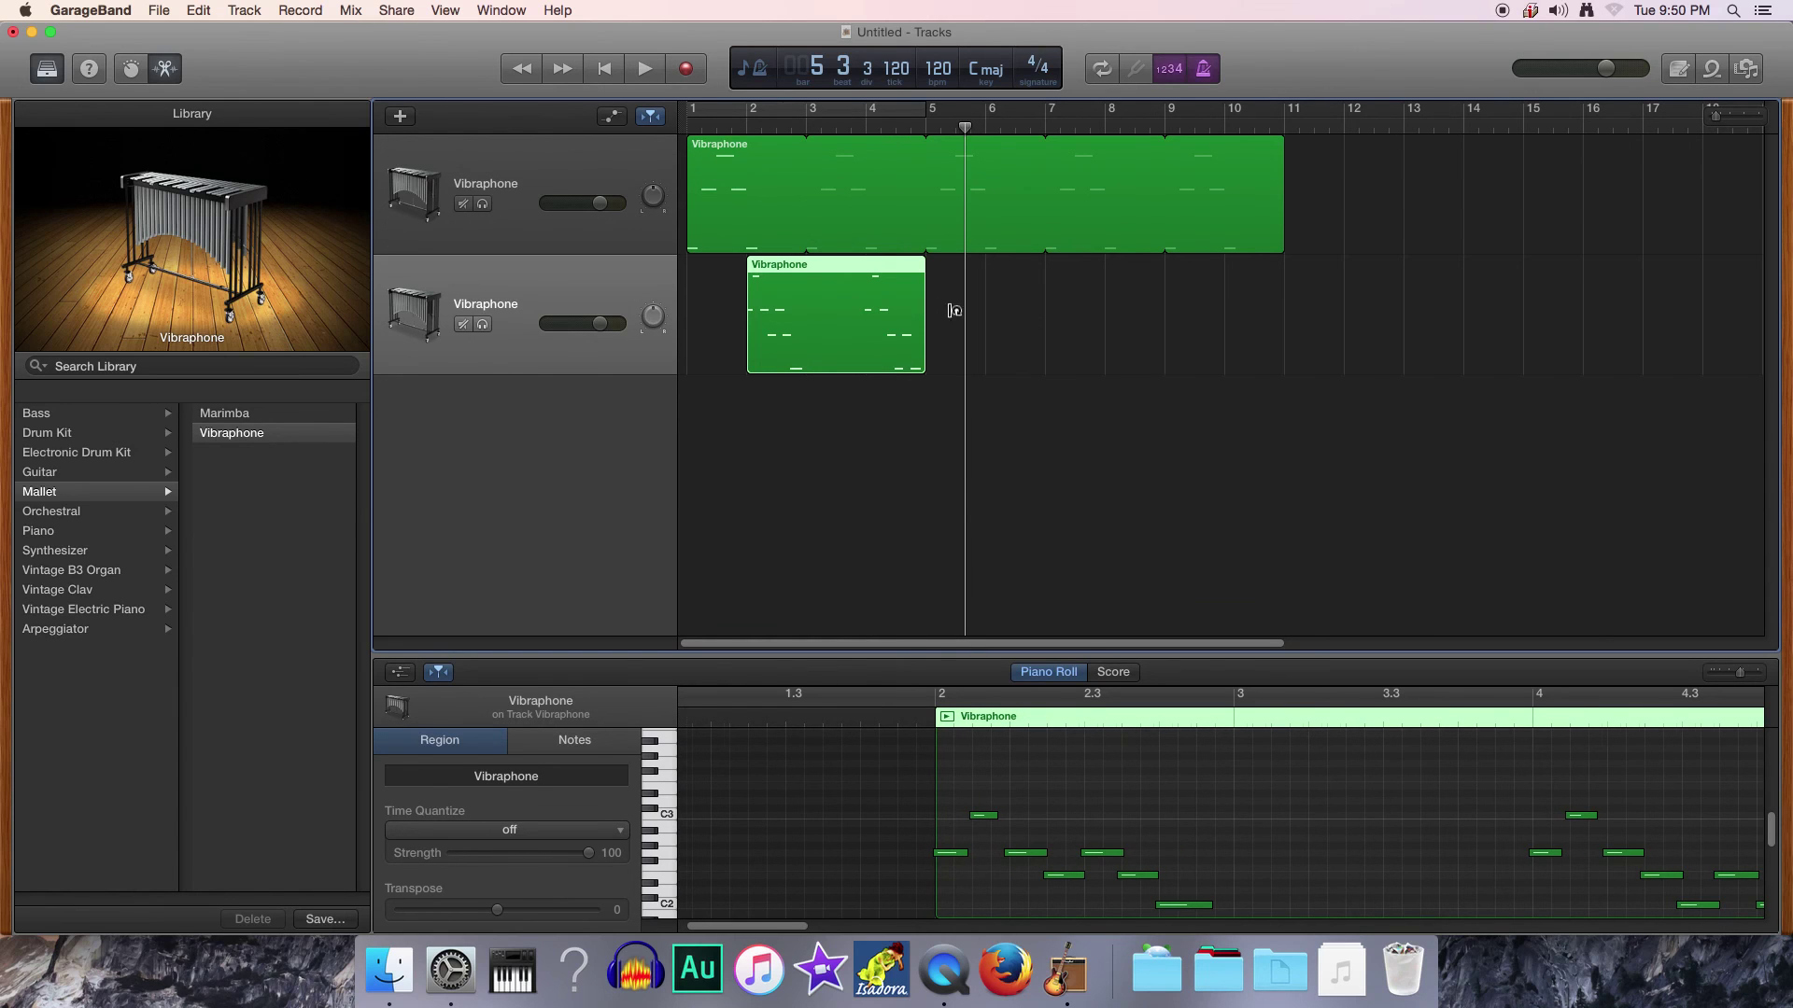
drag(953, 310, 1523, 309)
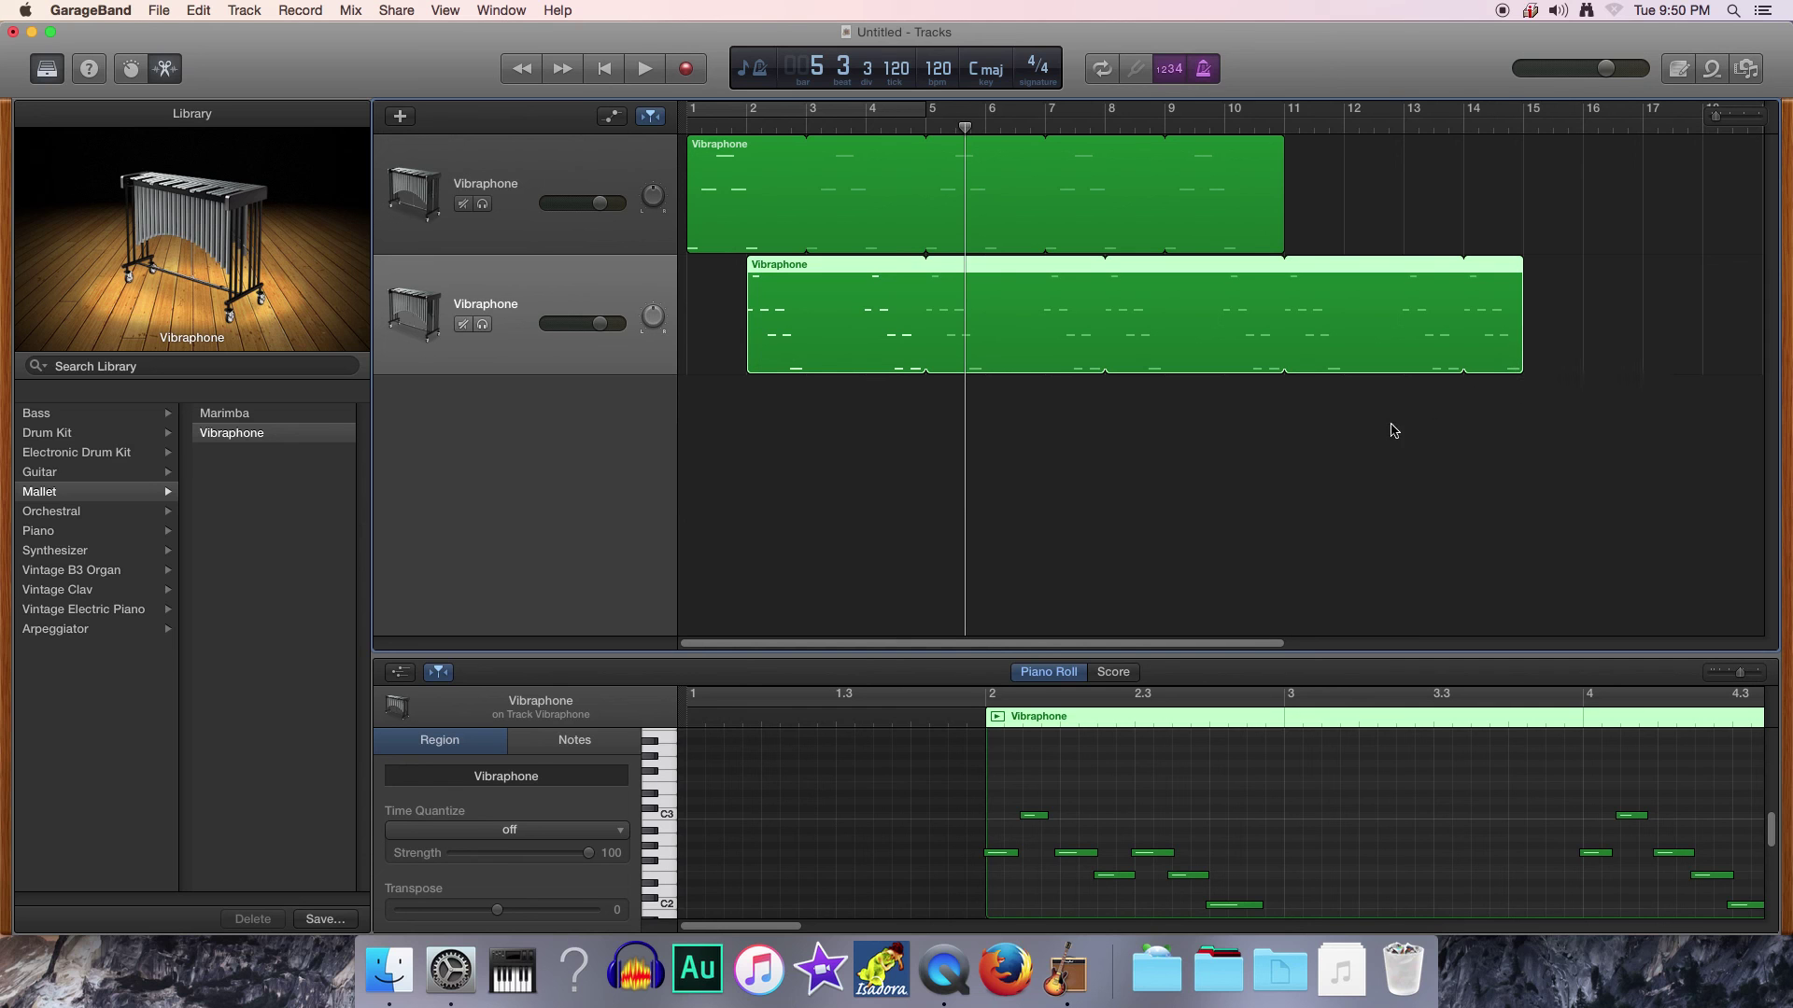
Nudge the first few recorded notes of the second part onto the 1/16 beat grid
click(998, 856)
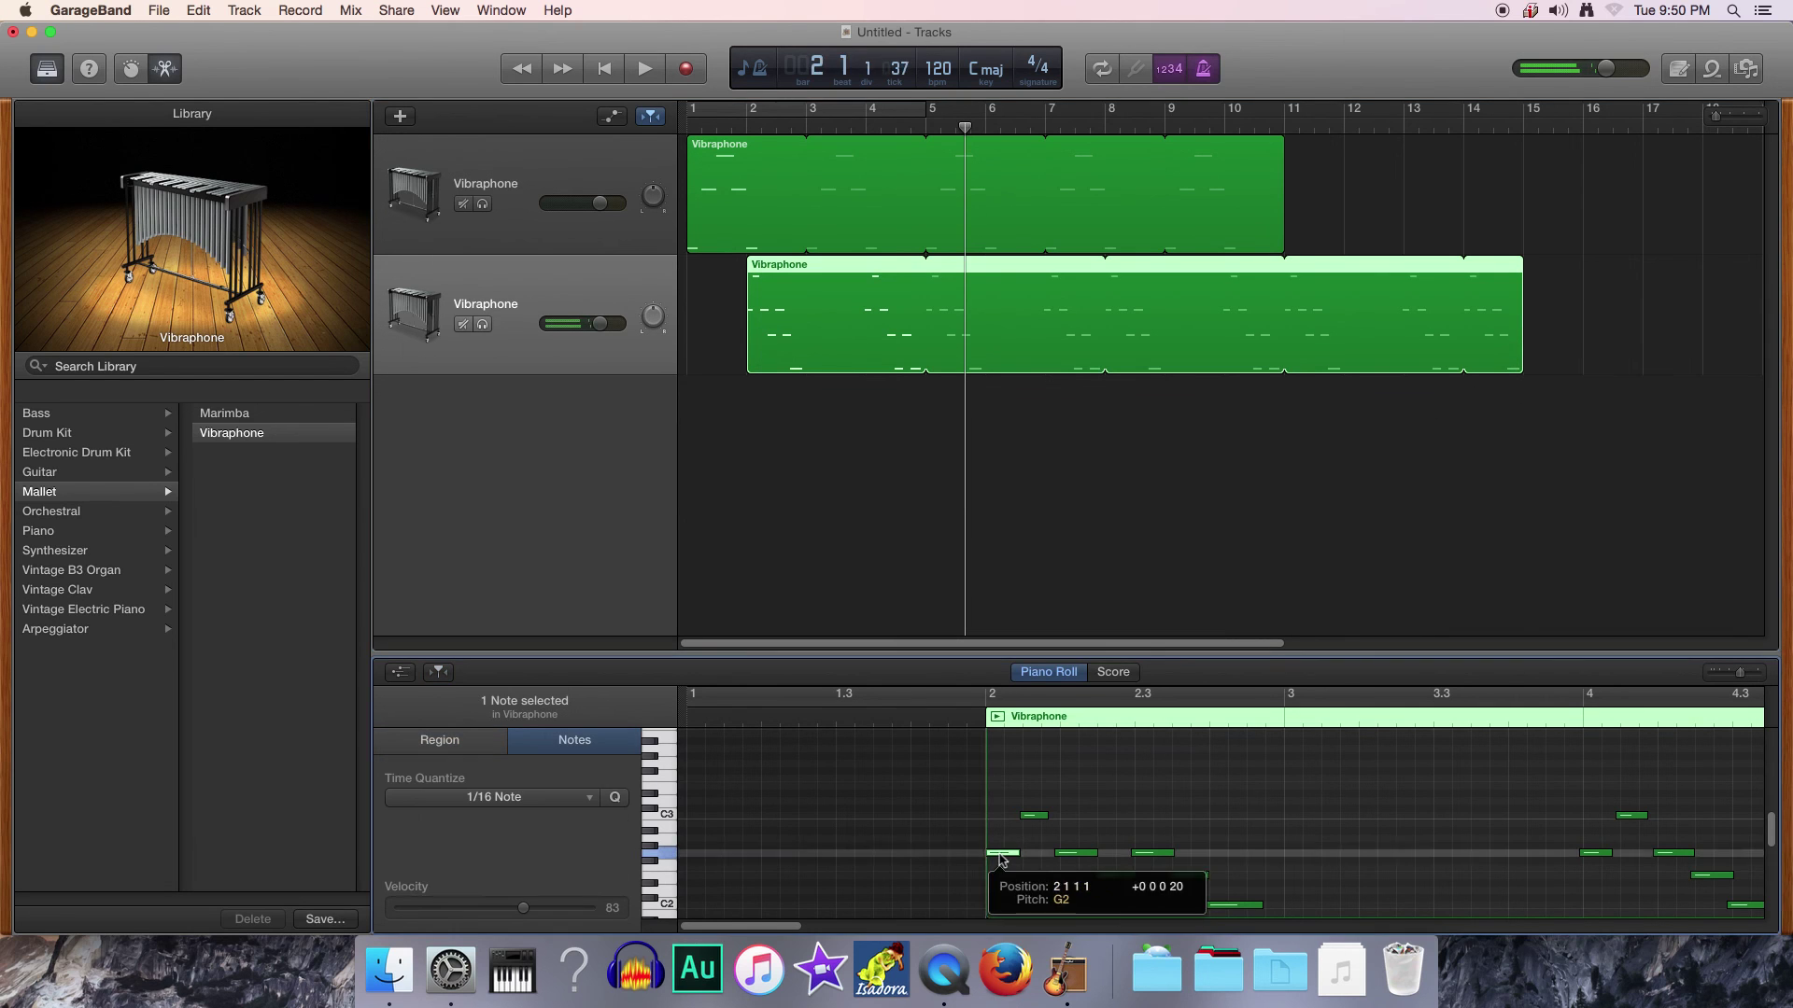
drag(1032, 822, 1153, 857)
click(1072, 855)
click(1148, 855)
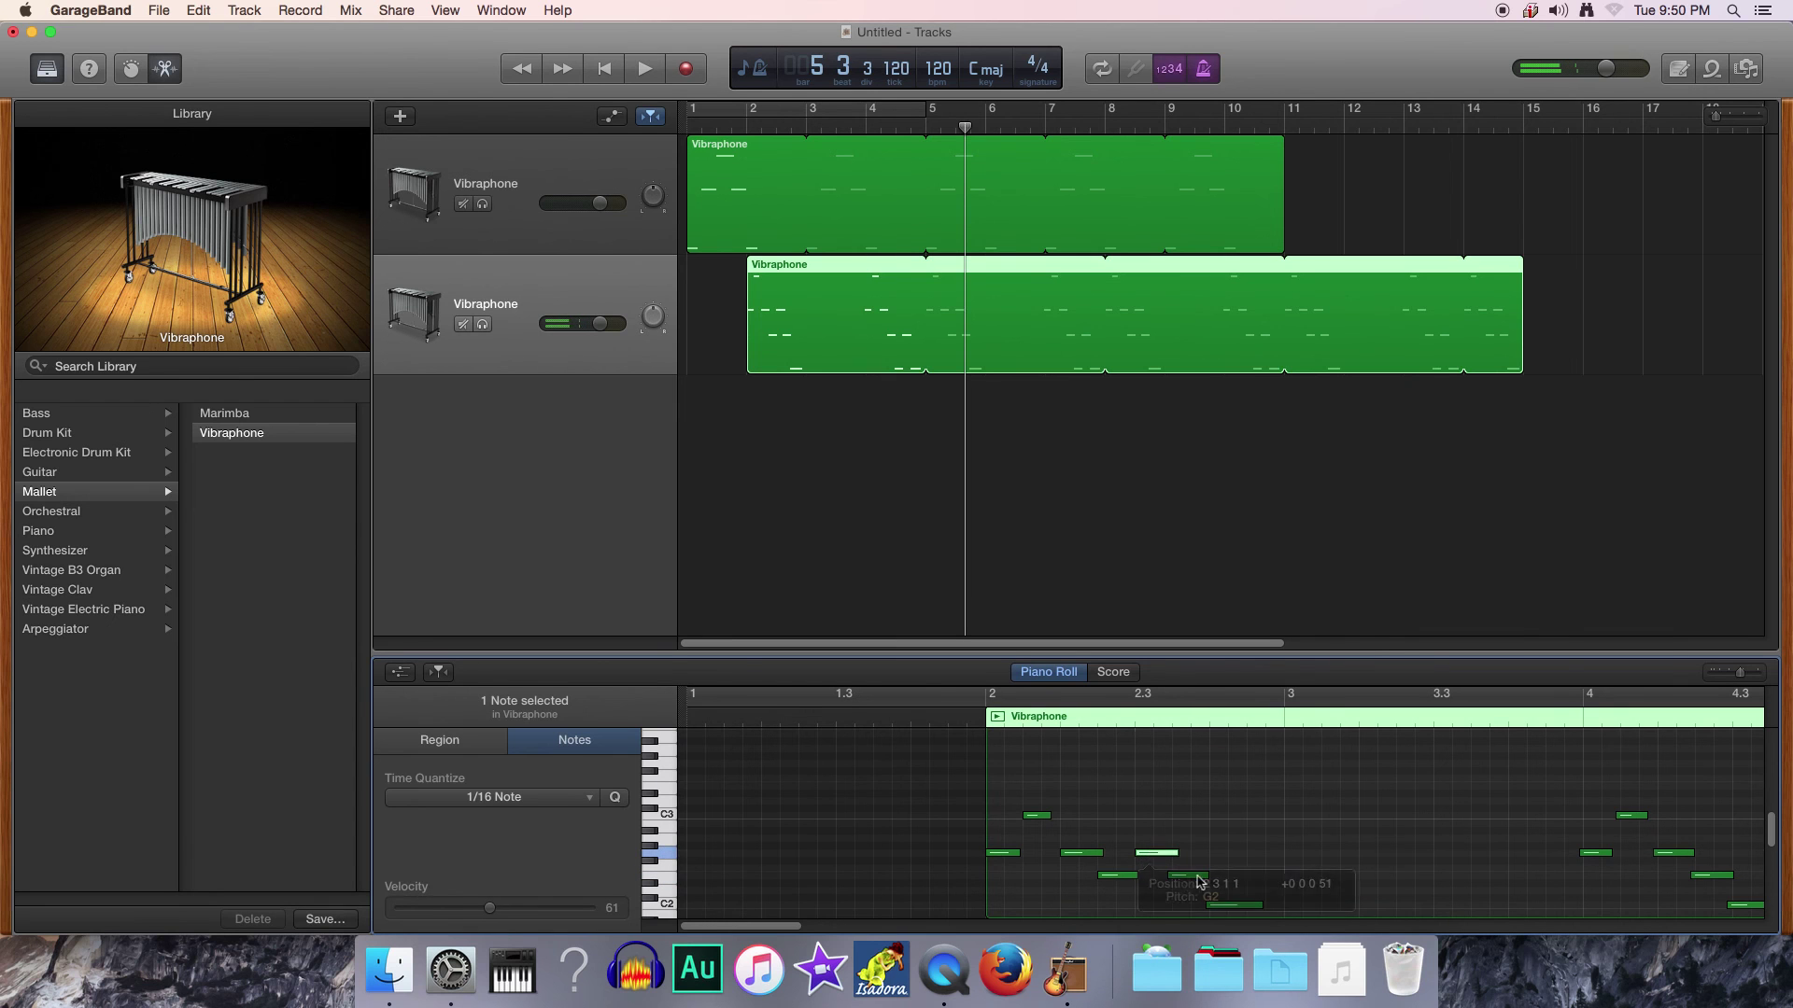
click(1188, 878)
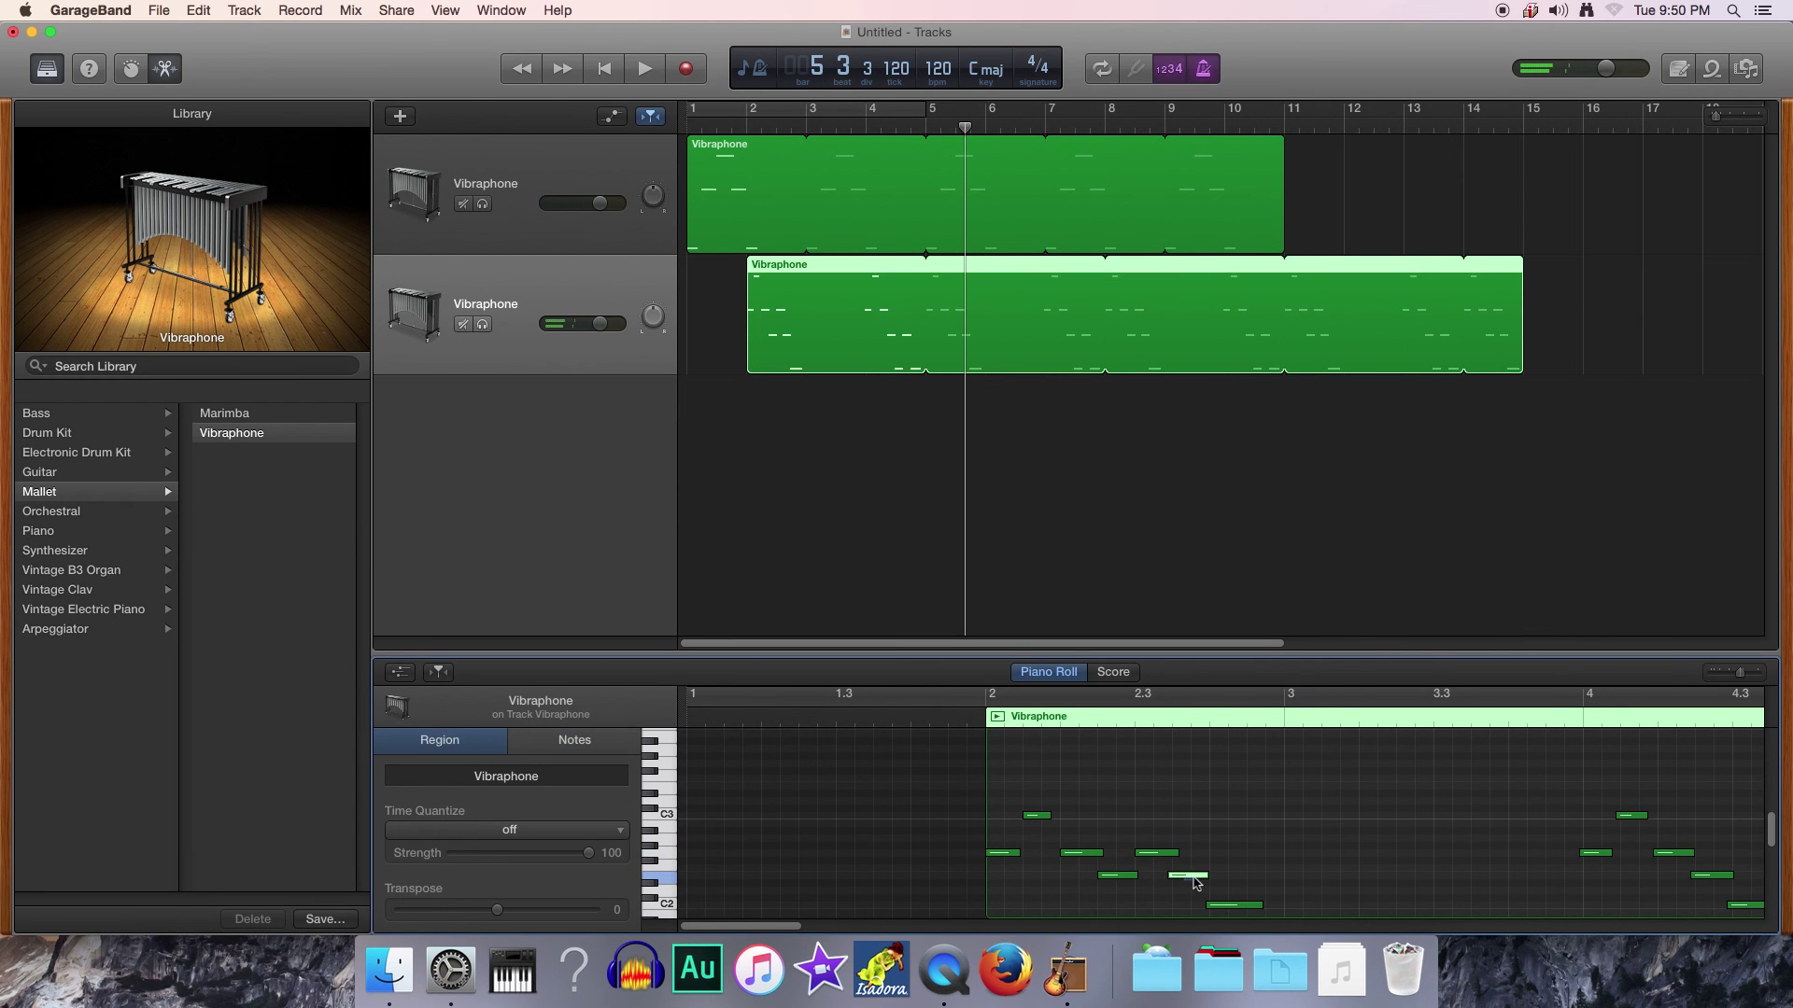
click(1192, 880)
drag(1184, 879, 1223, 910)
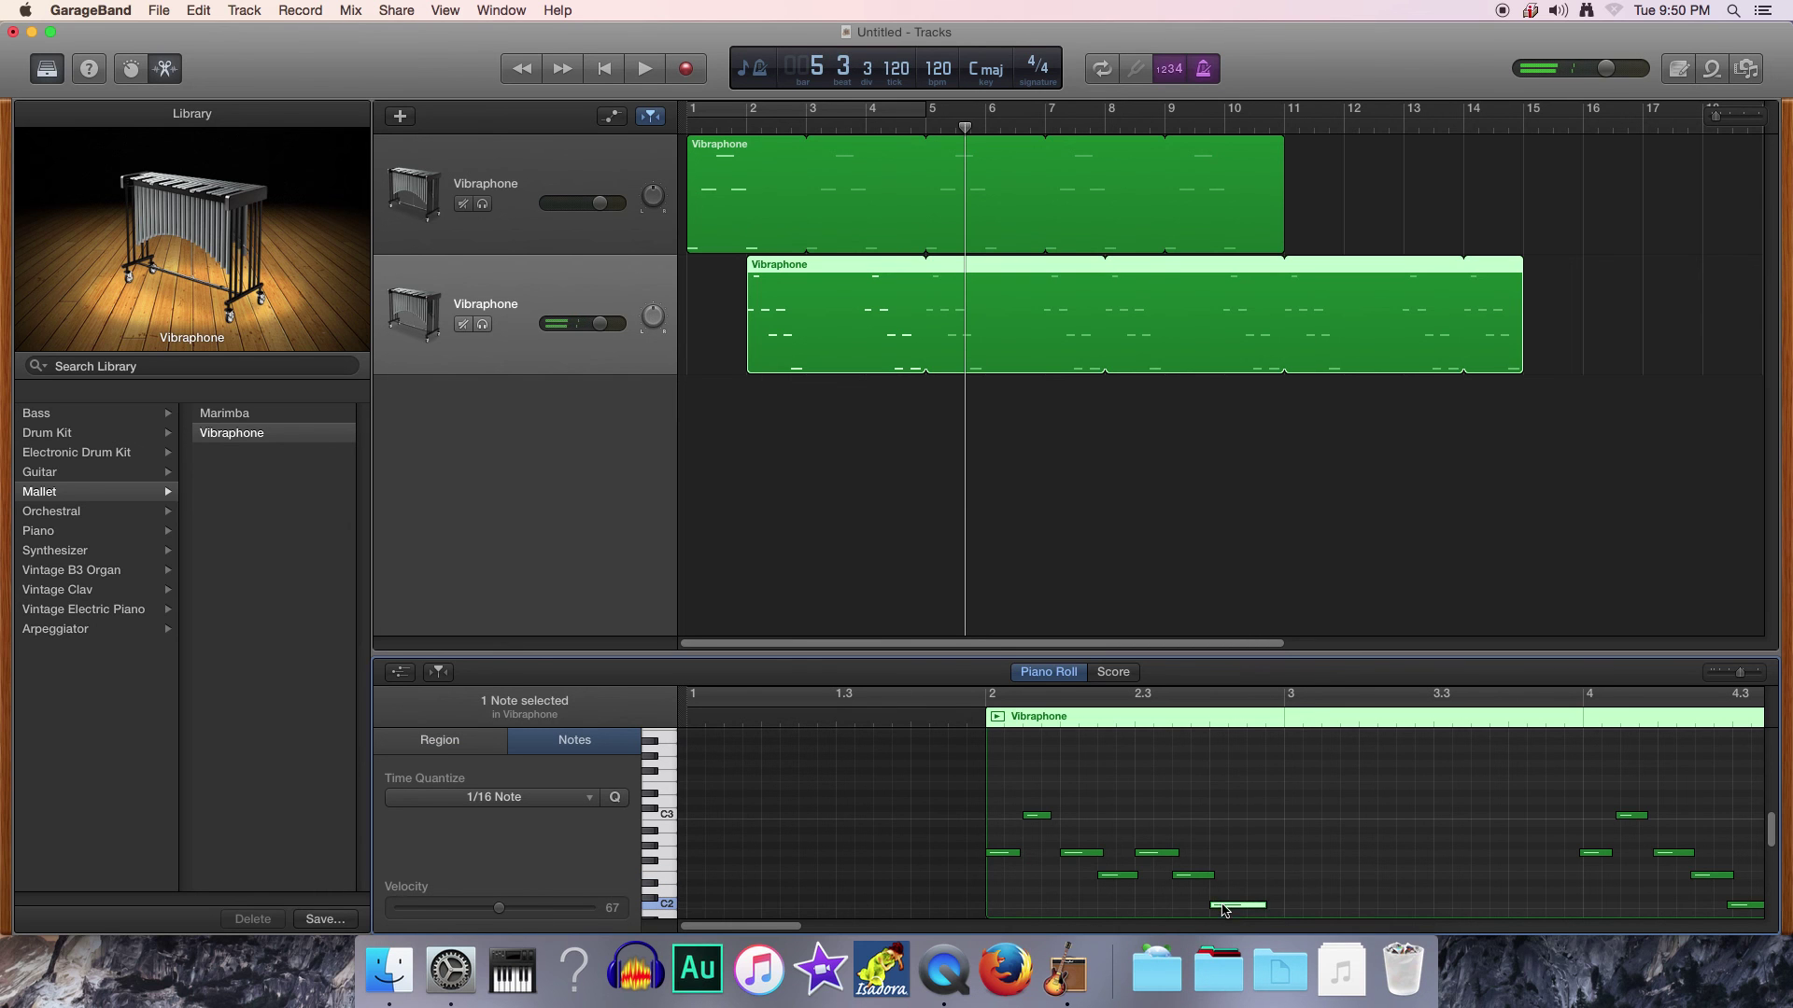
Align the notes around bar 4, including the C3 note and the note at 4.3, onto the grid
click(1592, 859)
drag(1632, 818, 1677, 861)
mouse_move(1713, 882)
mouse_down()
mouse_move(1756, 910)
mouse_move(1731, 912)
mouse_up()
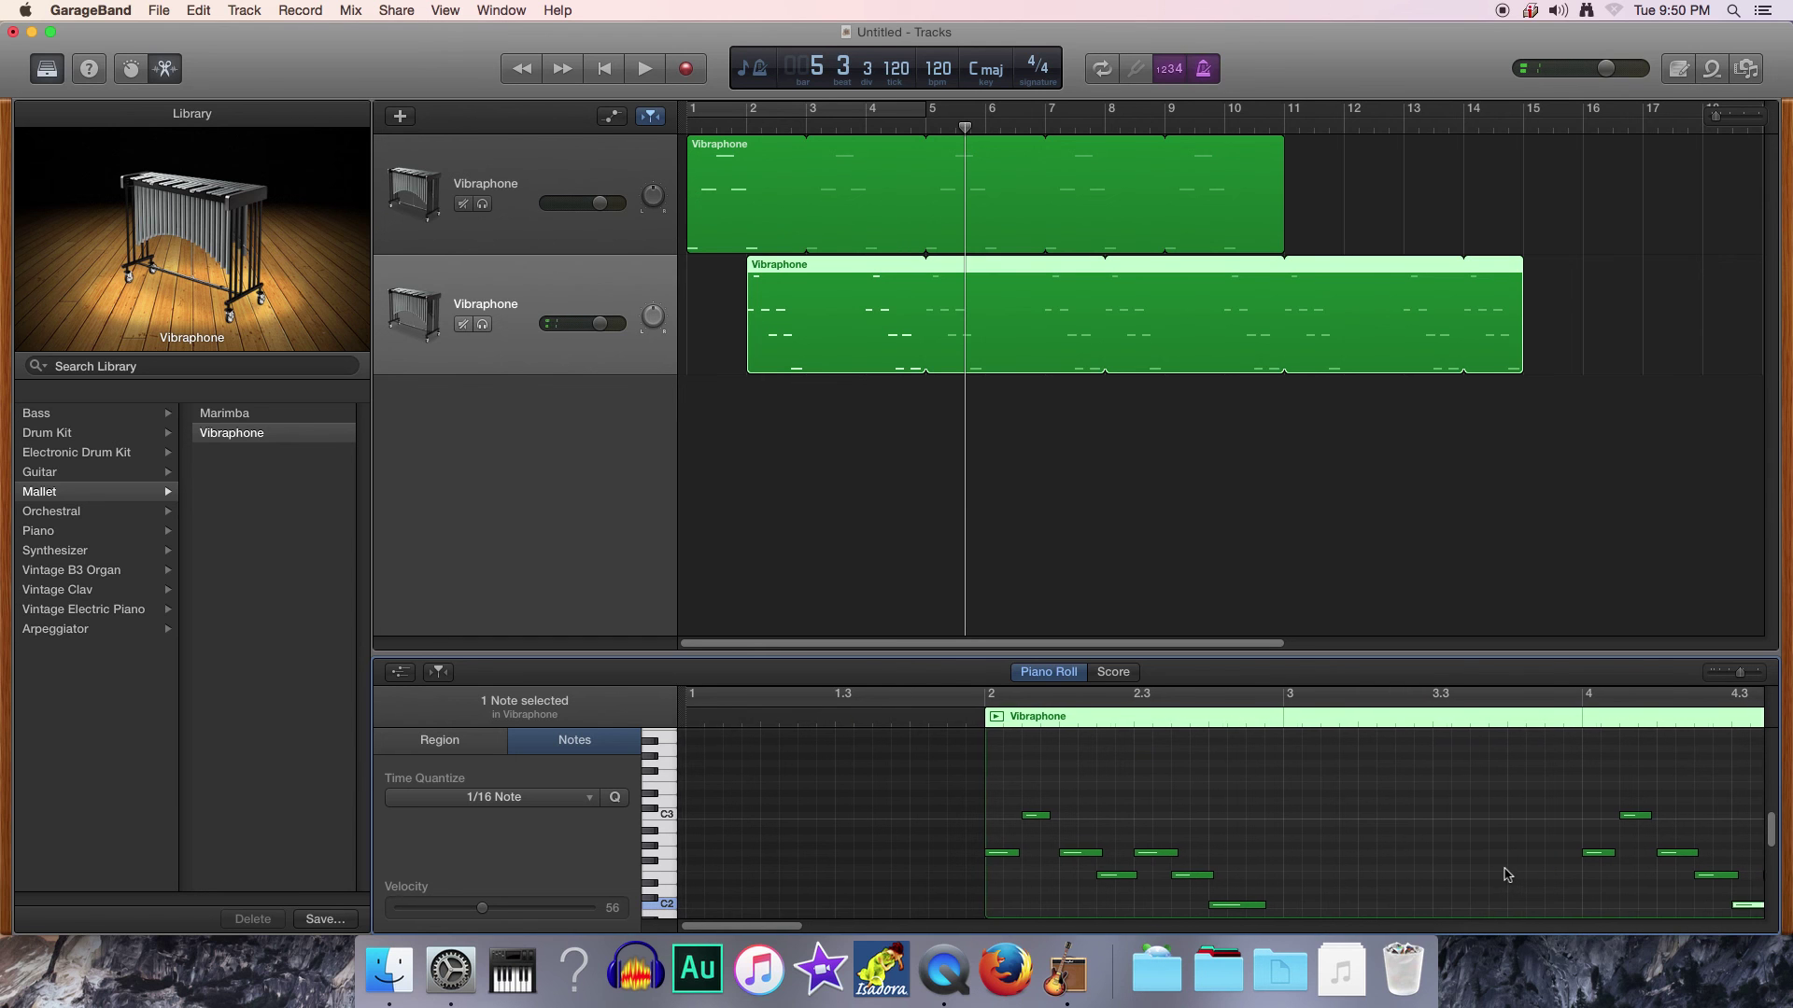
scroll(1510, 876, right, 5)
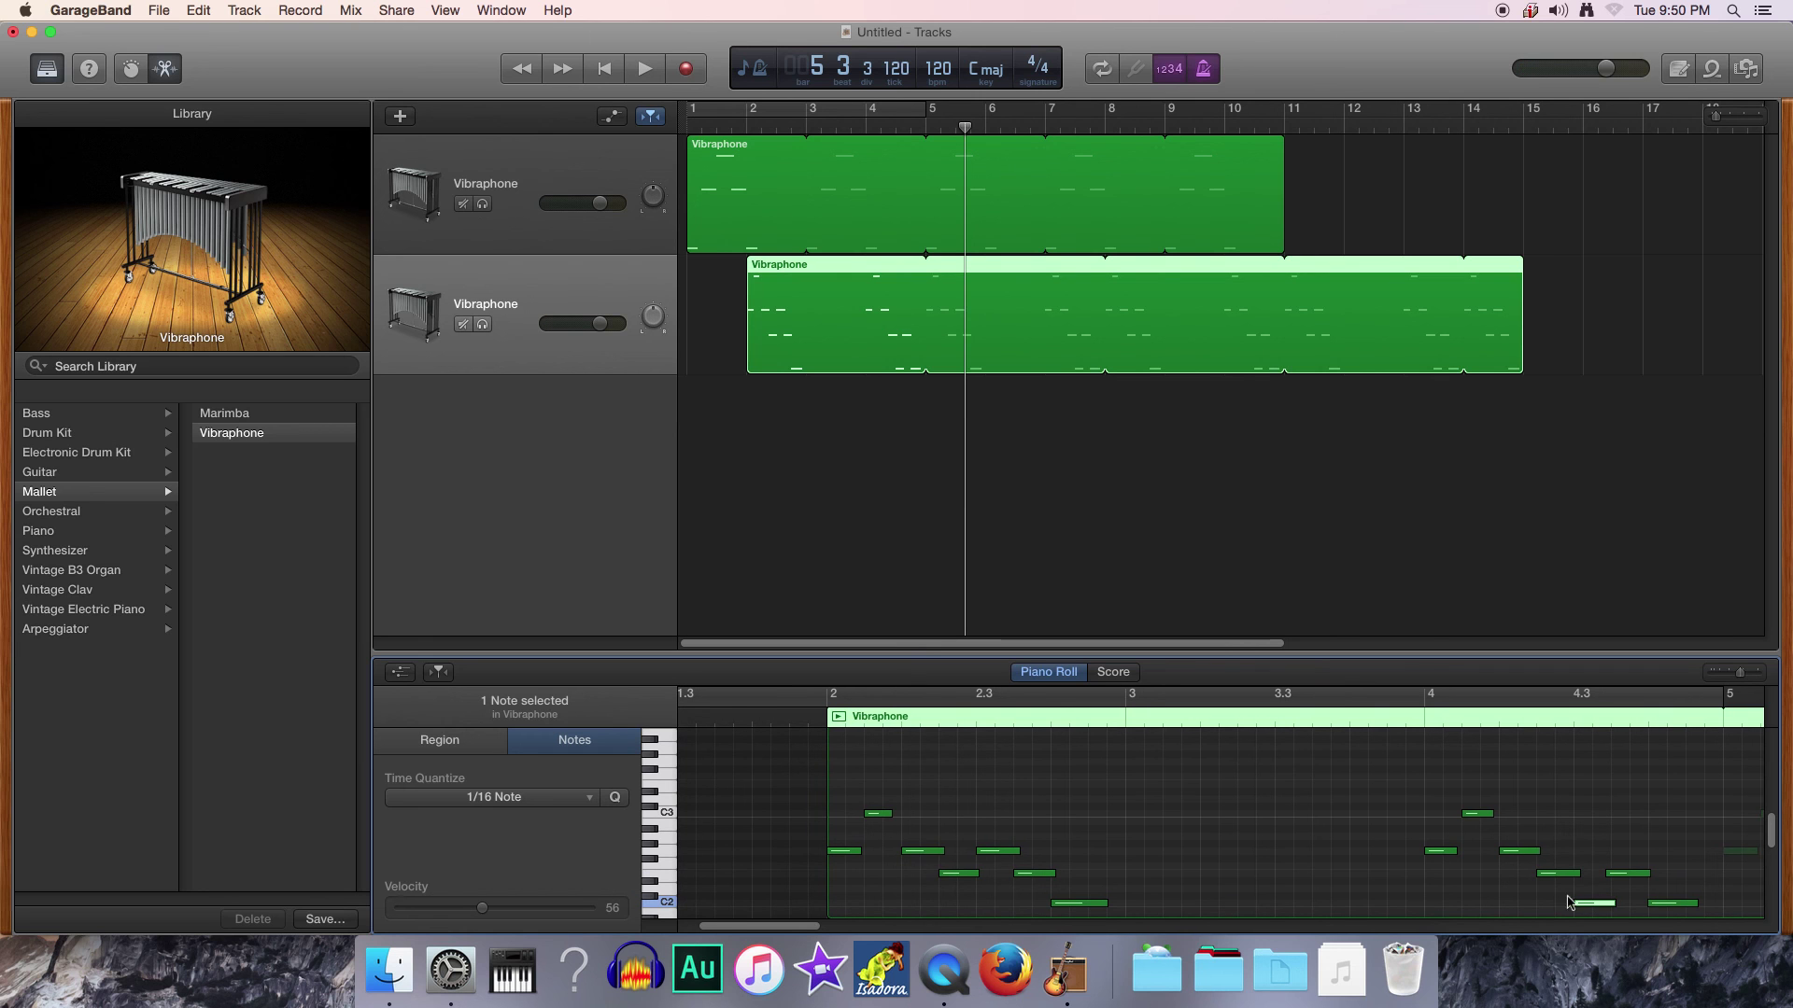
drag(1625, 879, 1631, 880)
scroll(1650, 885, left, 5)
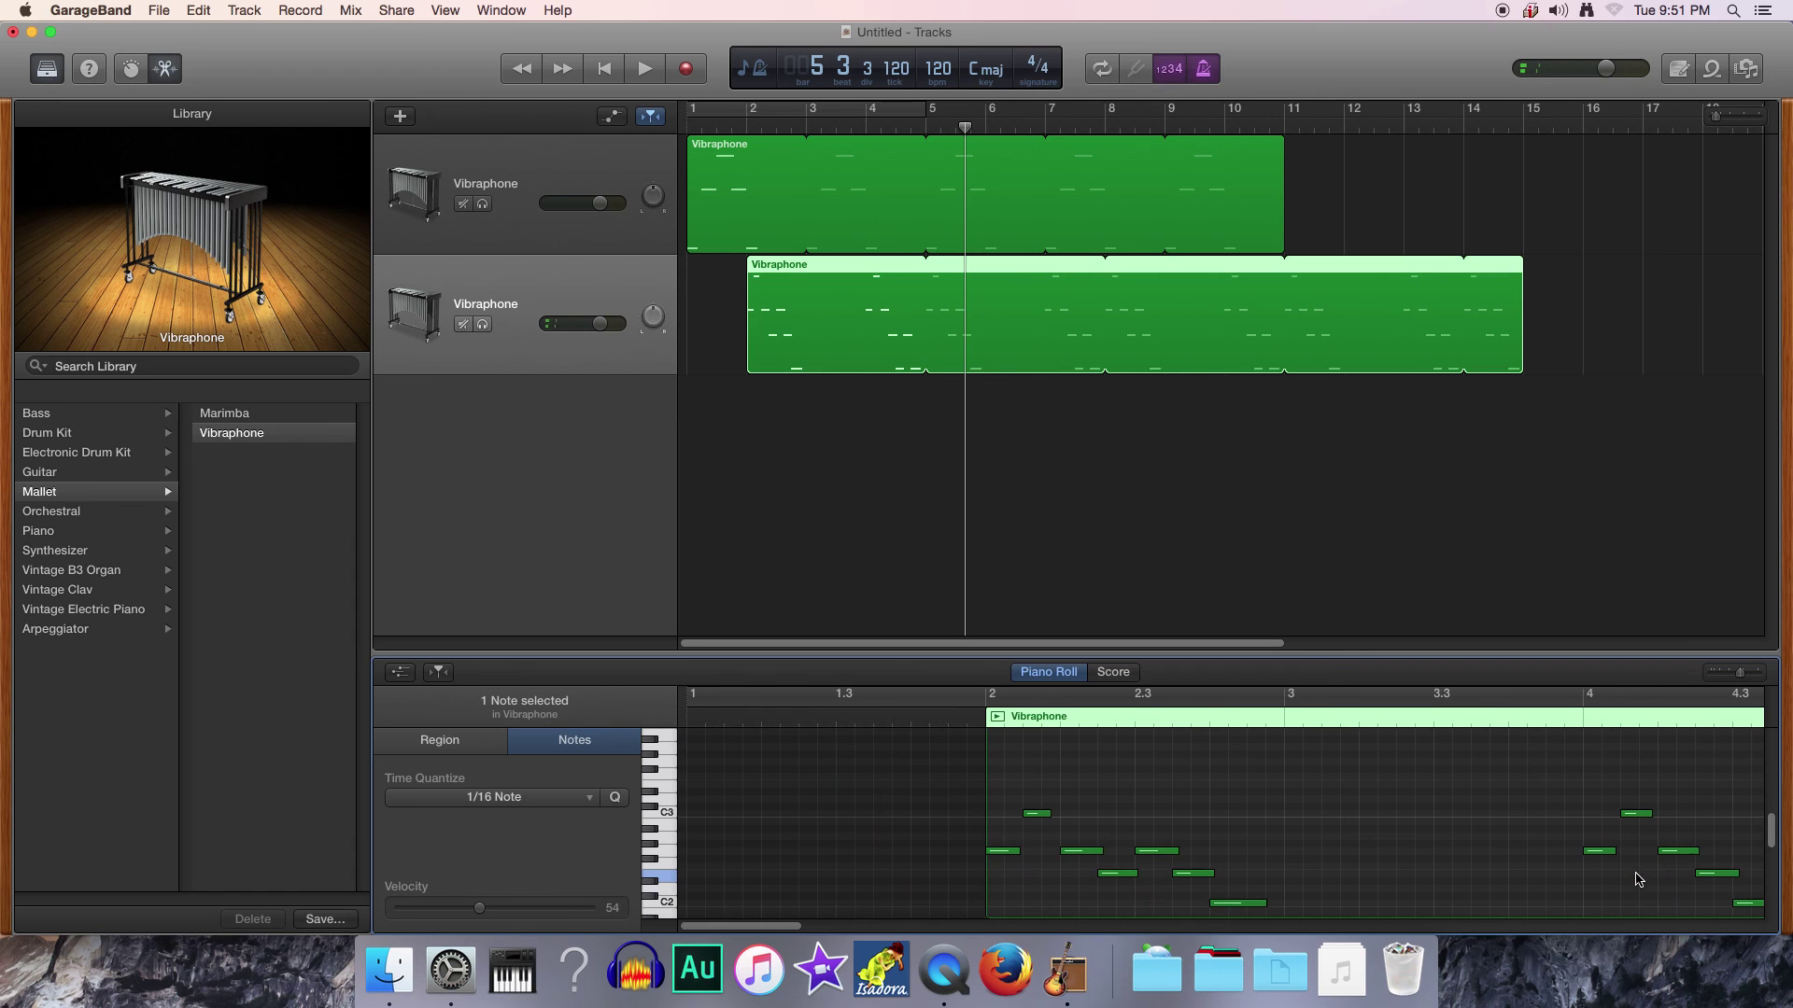
scroll(1636, 878, right, 8)
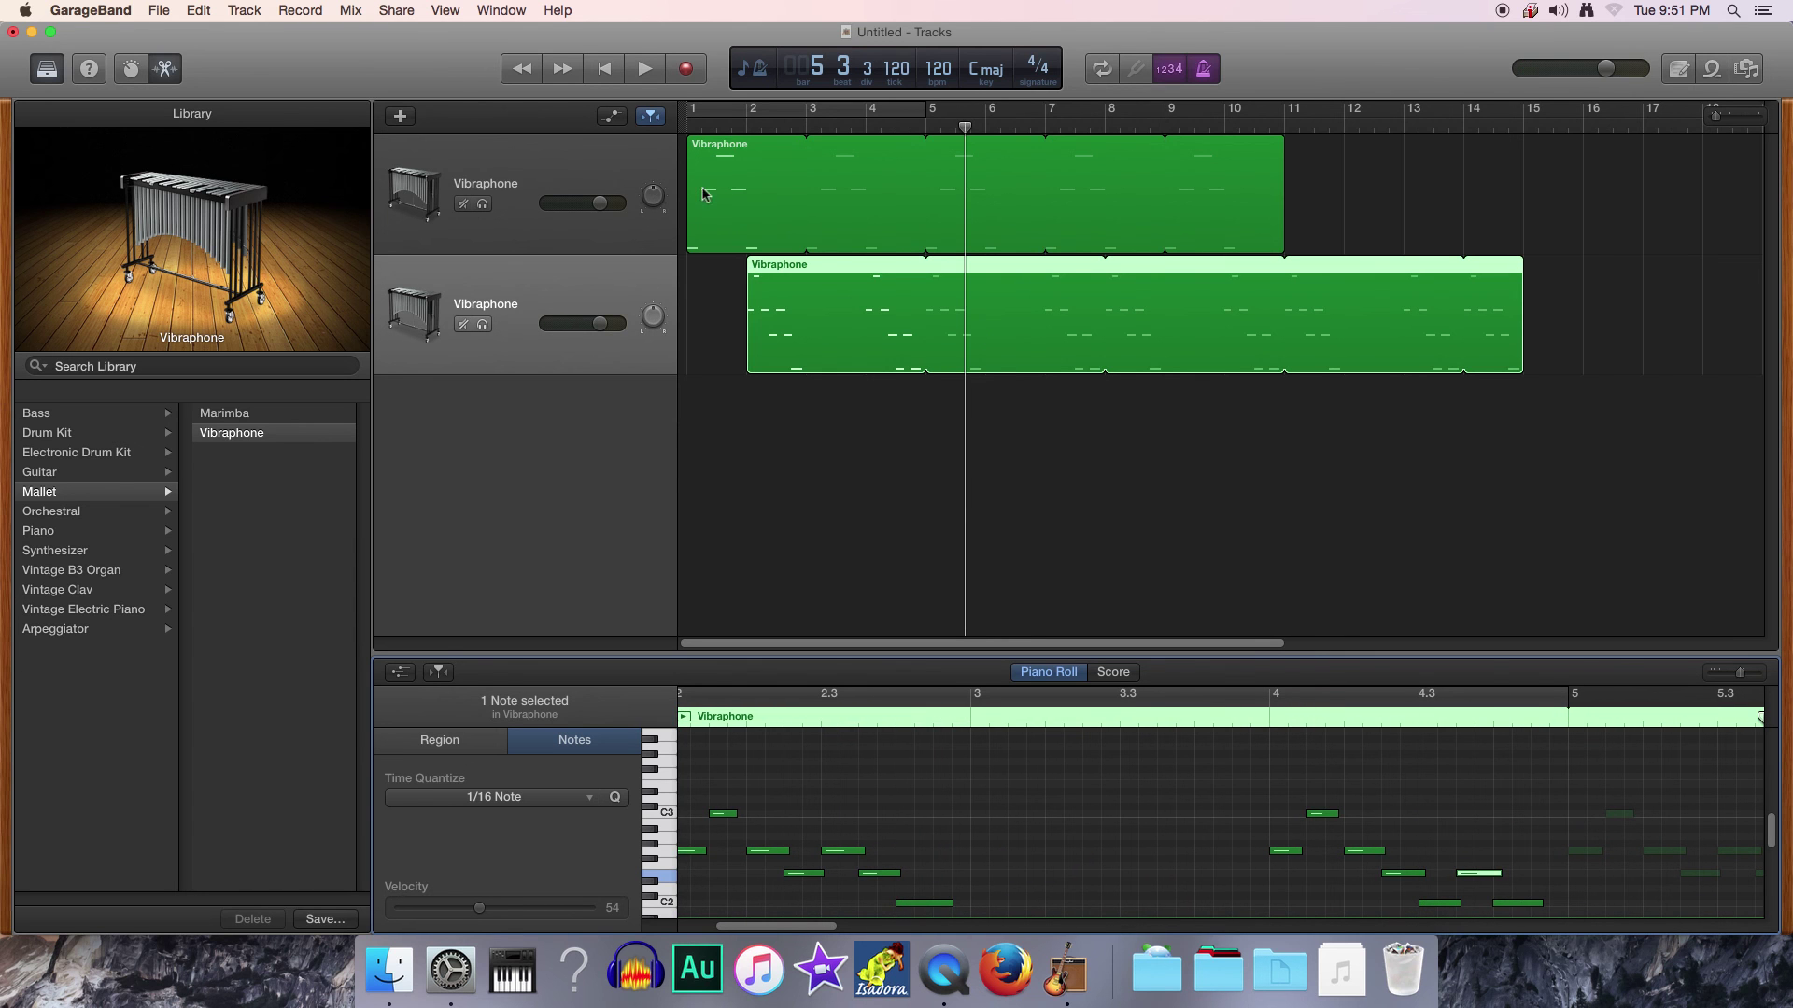
click(607, 74)
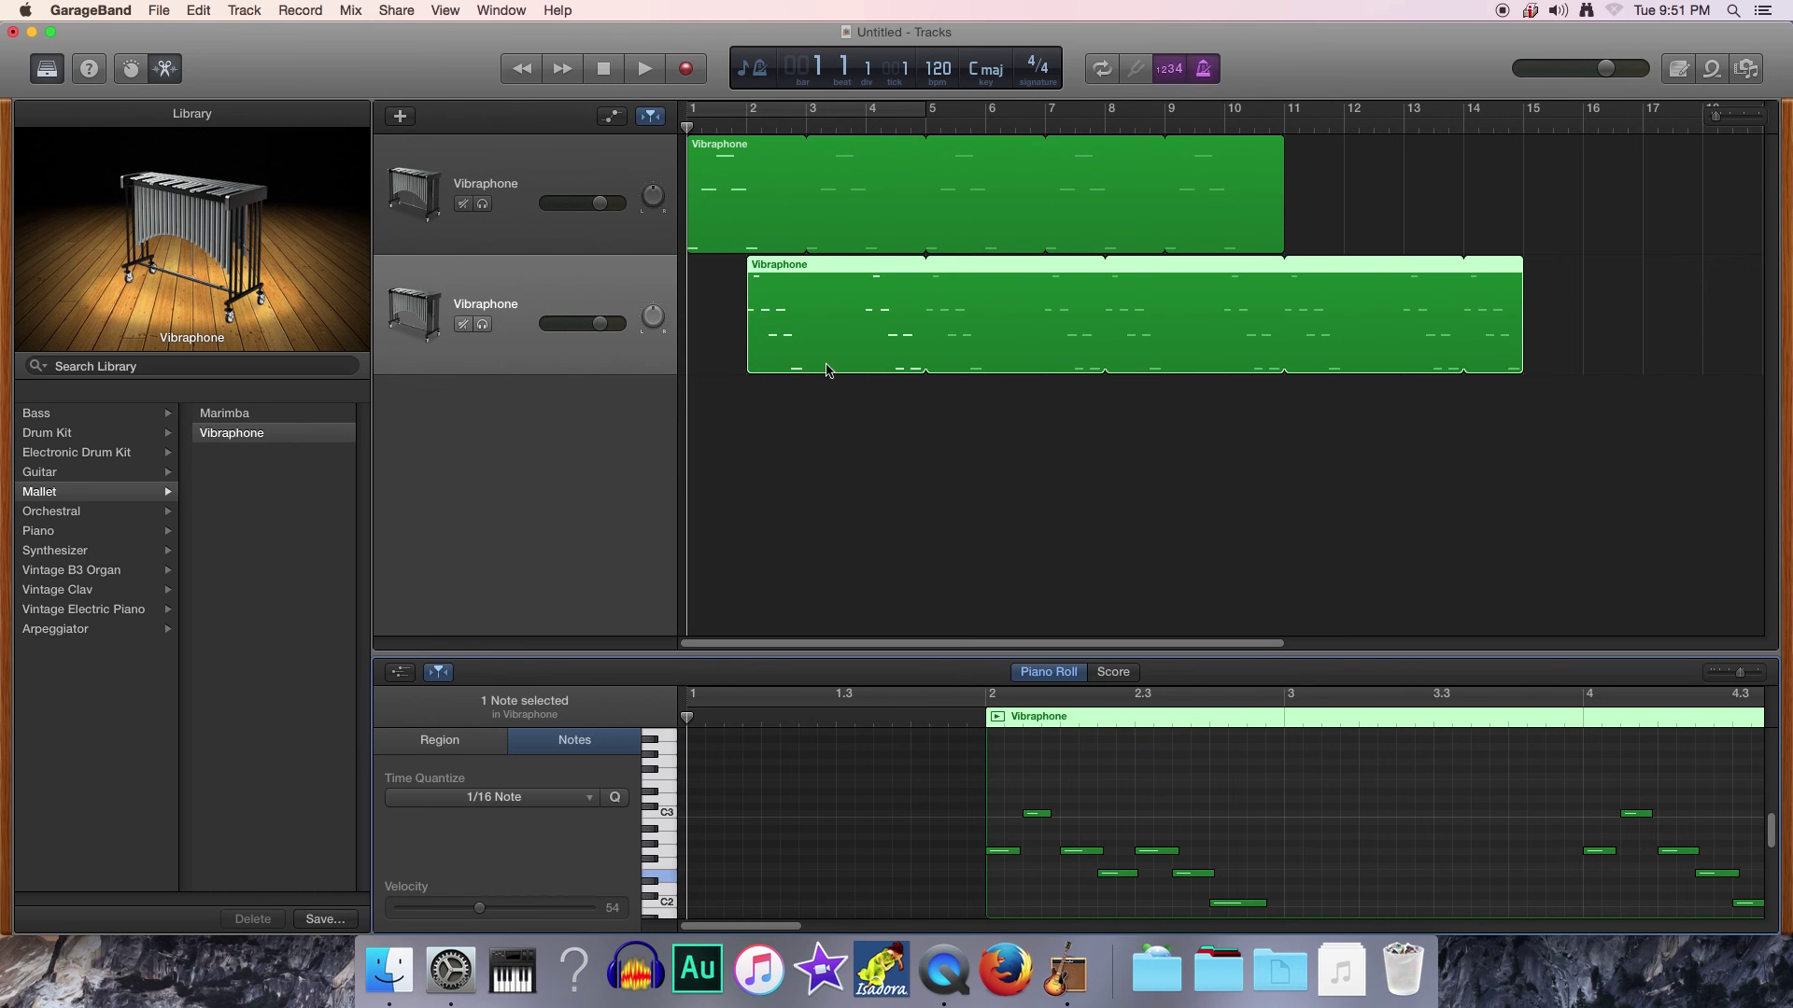
click(644, 71)
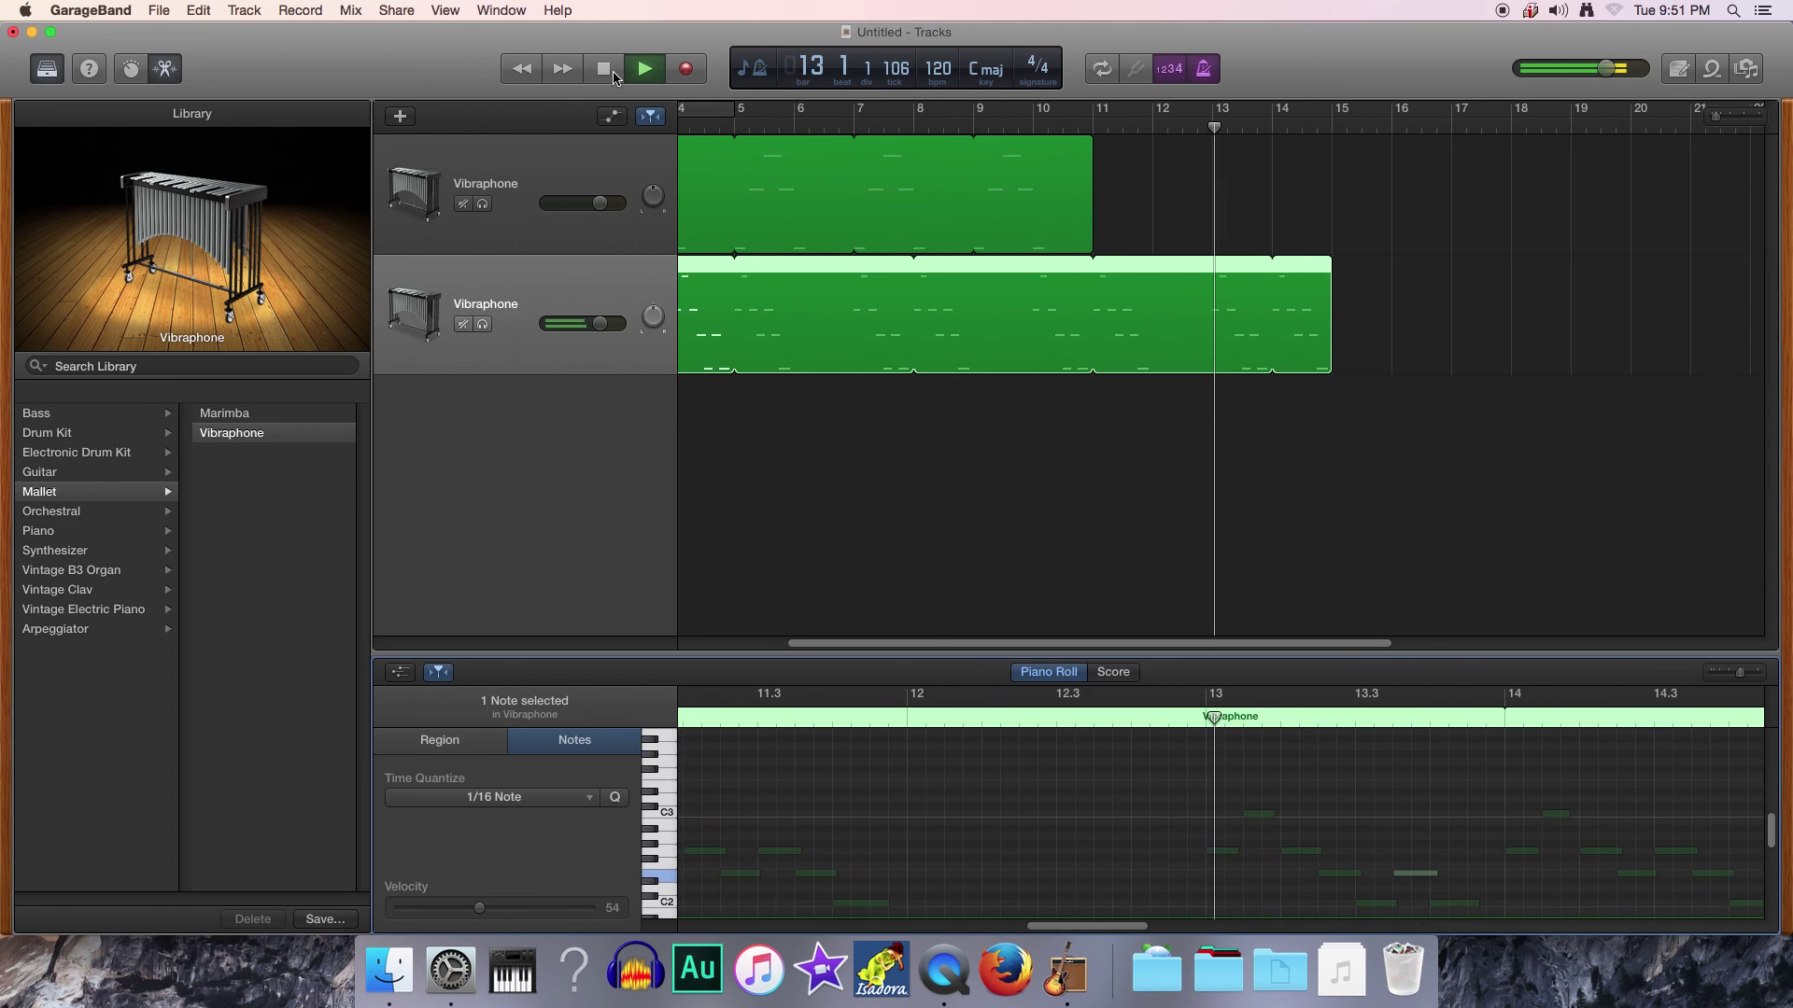
click(614, 75)
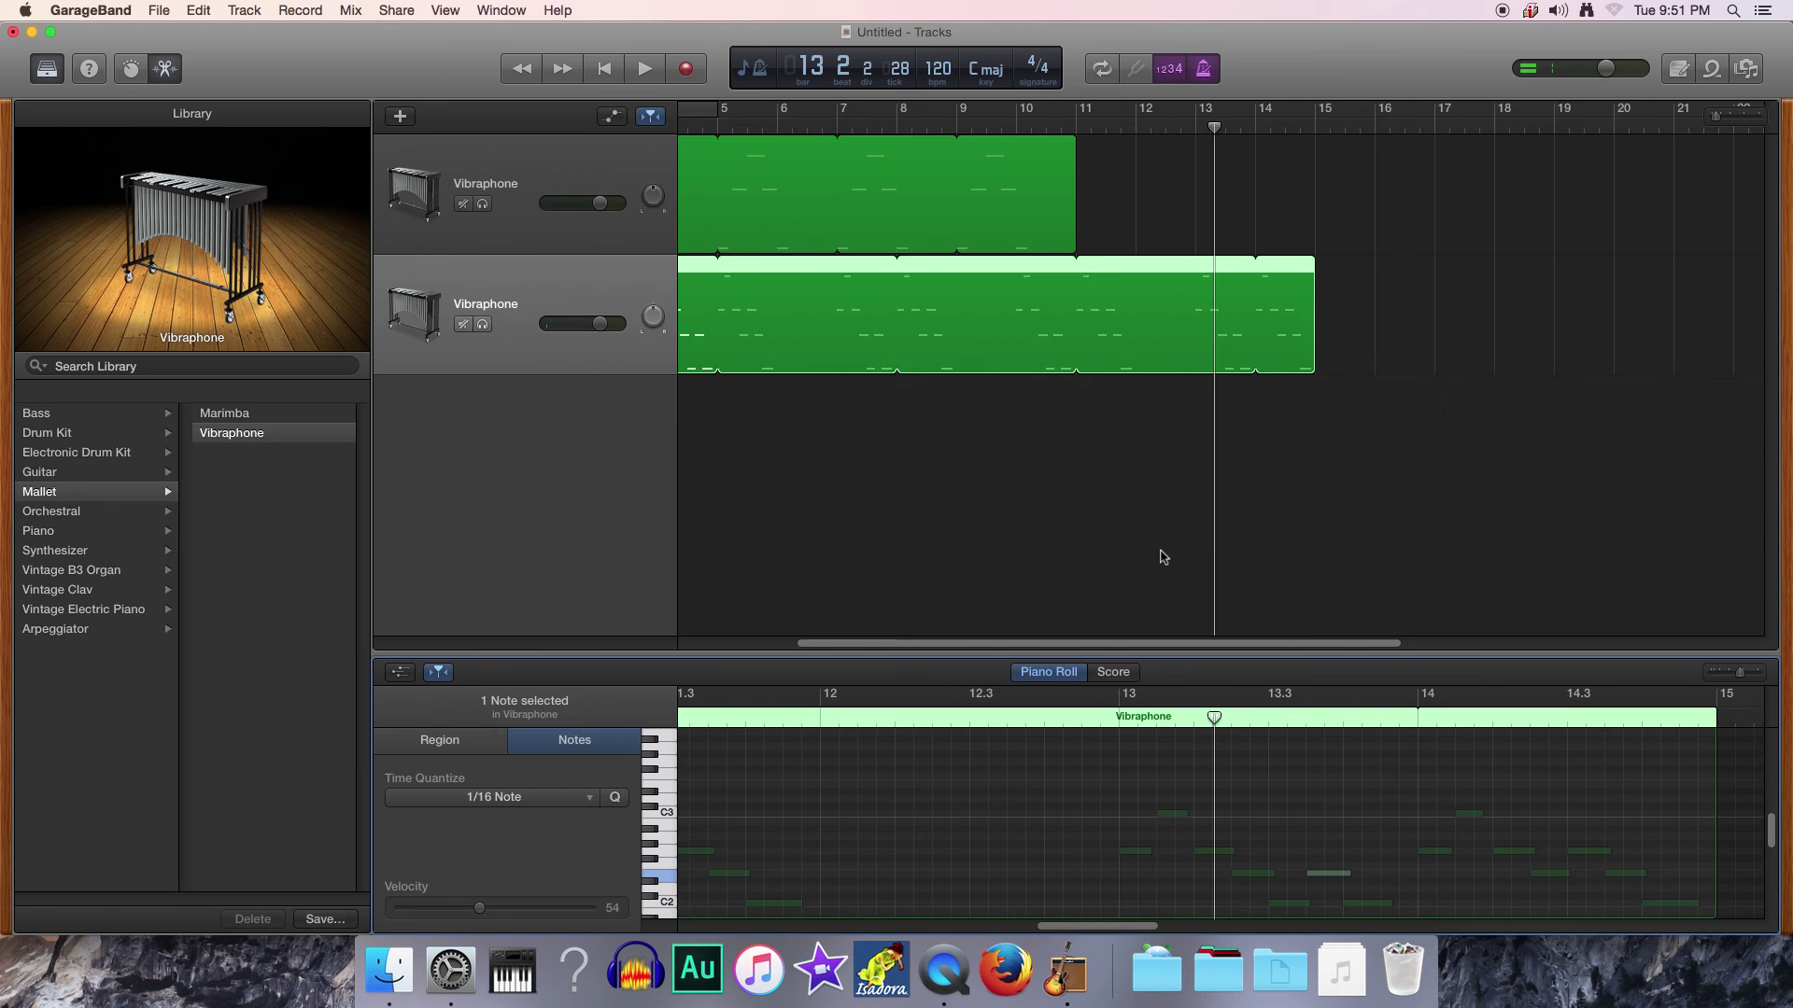
scroll(1163, 558, left, 5)
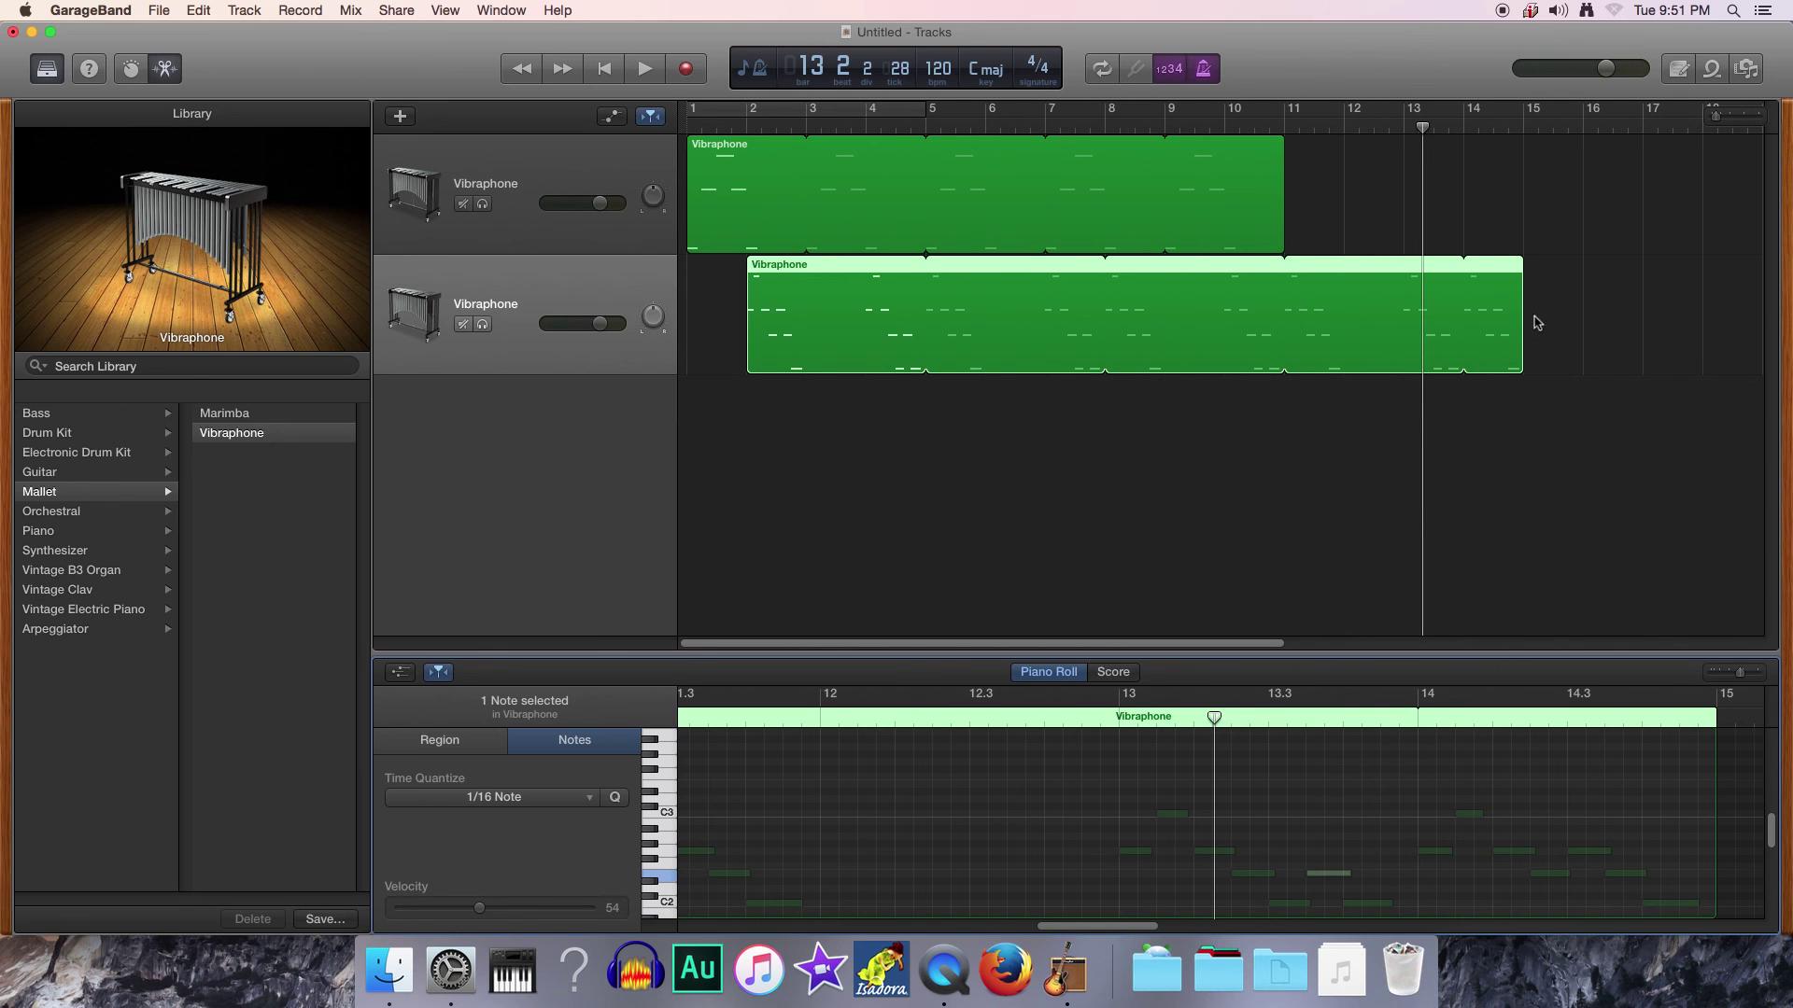
Trim the second track's loop to end at bar 11 and play from bar 8 to check the ending
drag(1527, 319, 1287, 307)
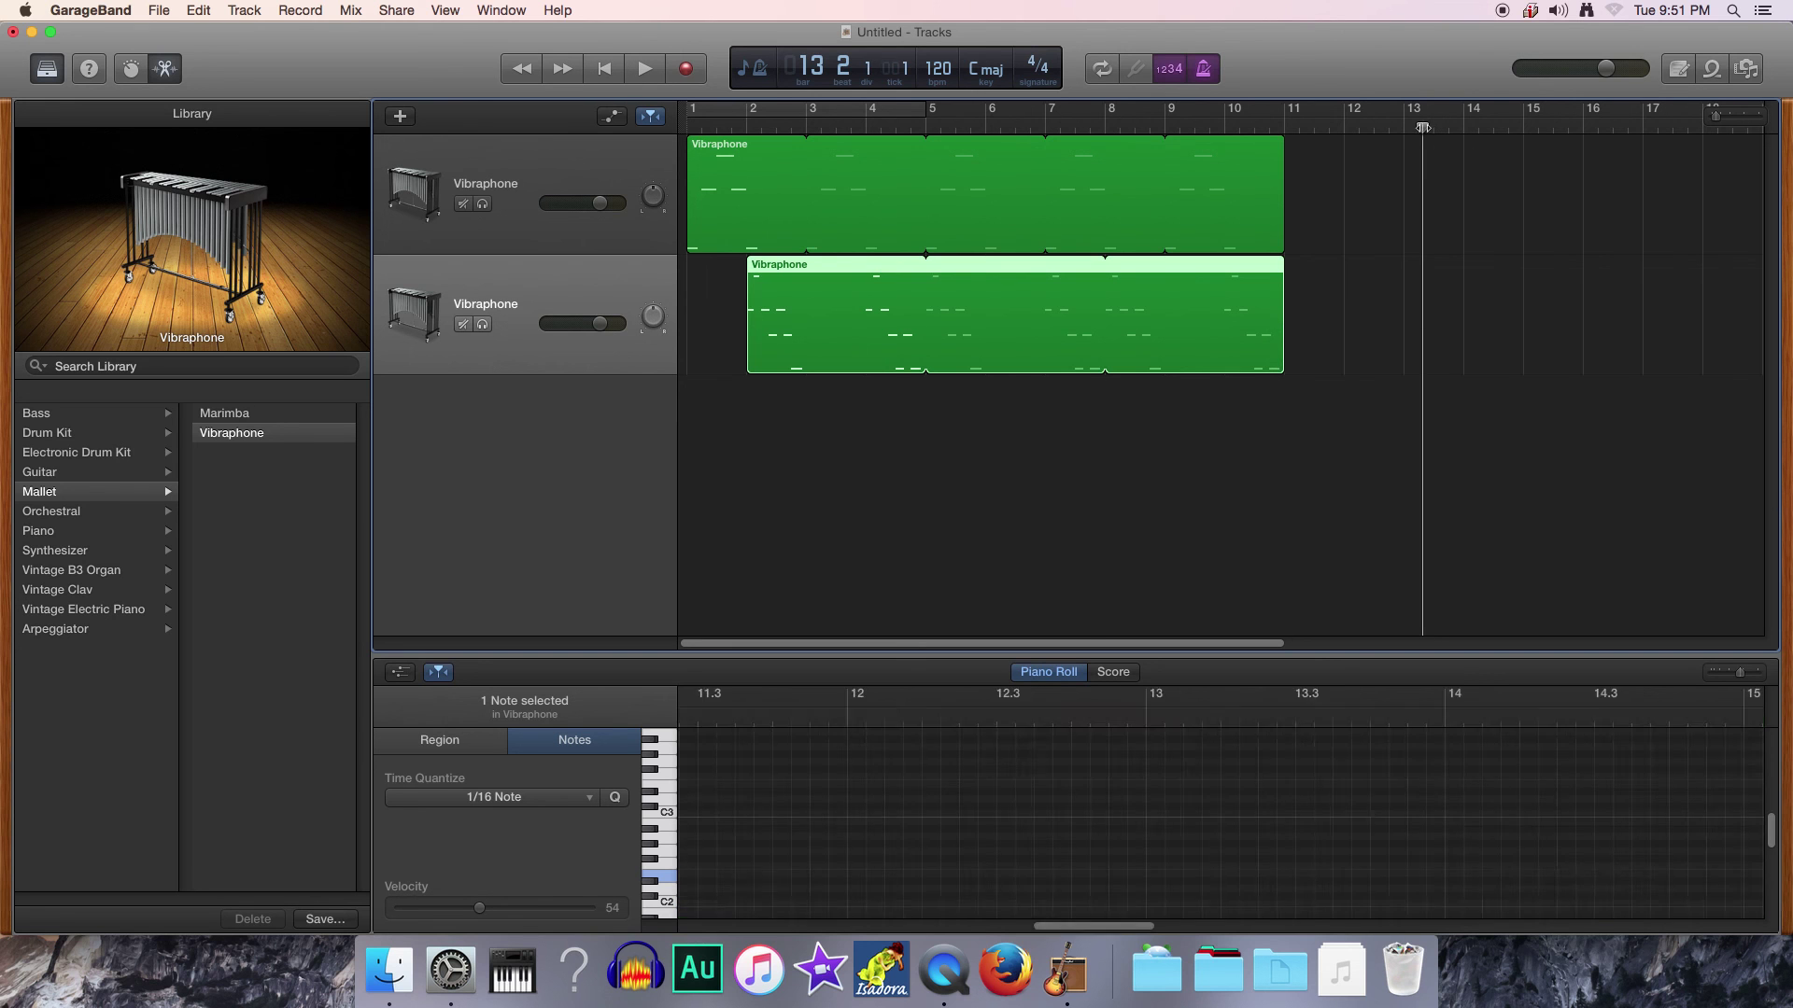
click(1105, 128)
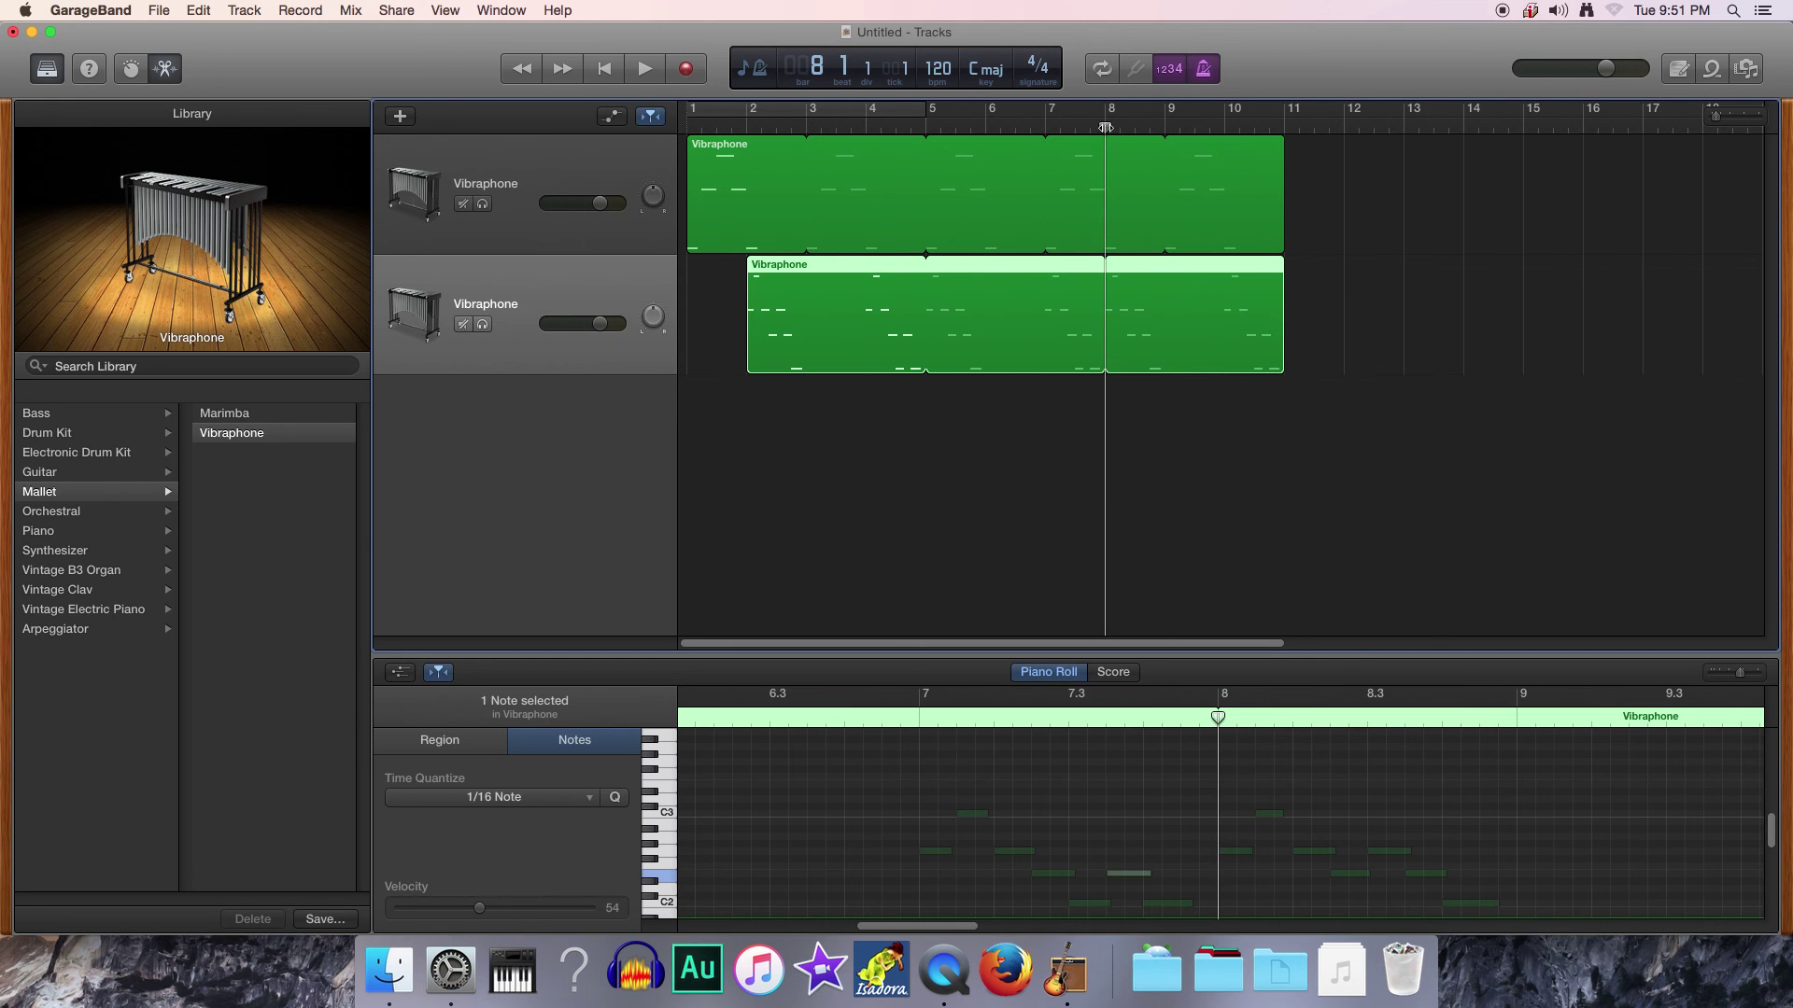
click(645, 69)
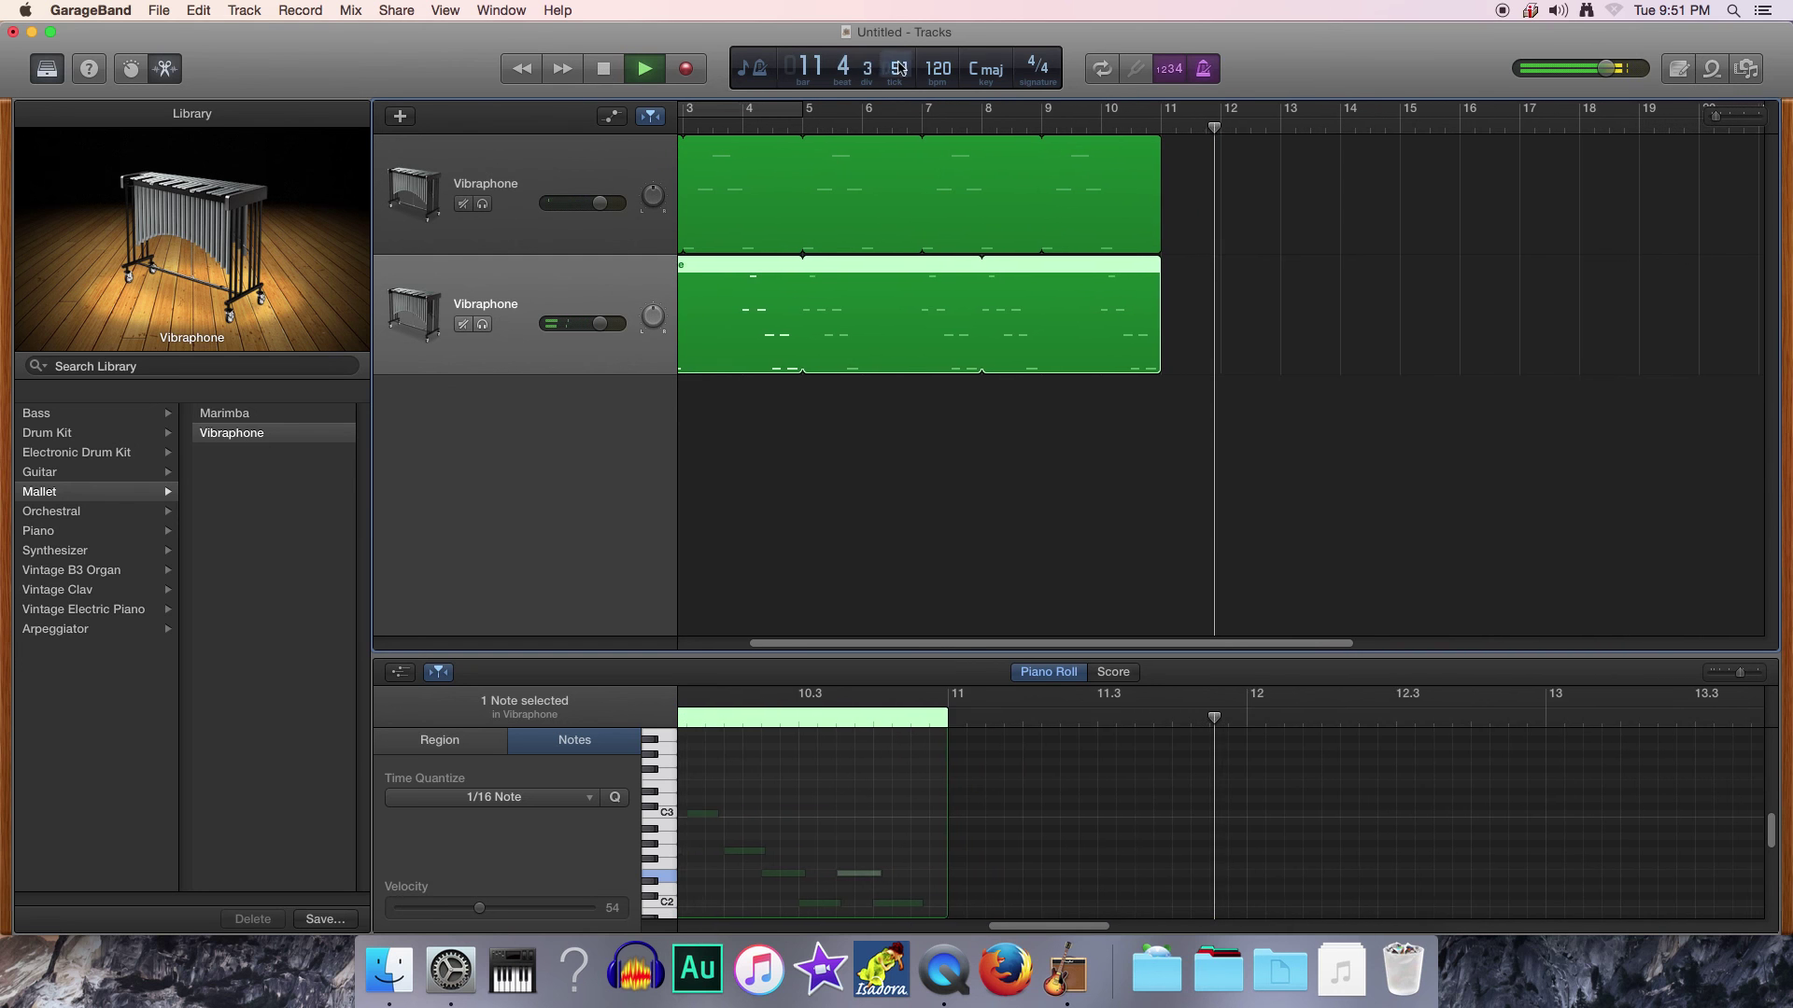
key(space)
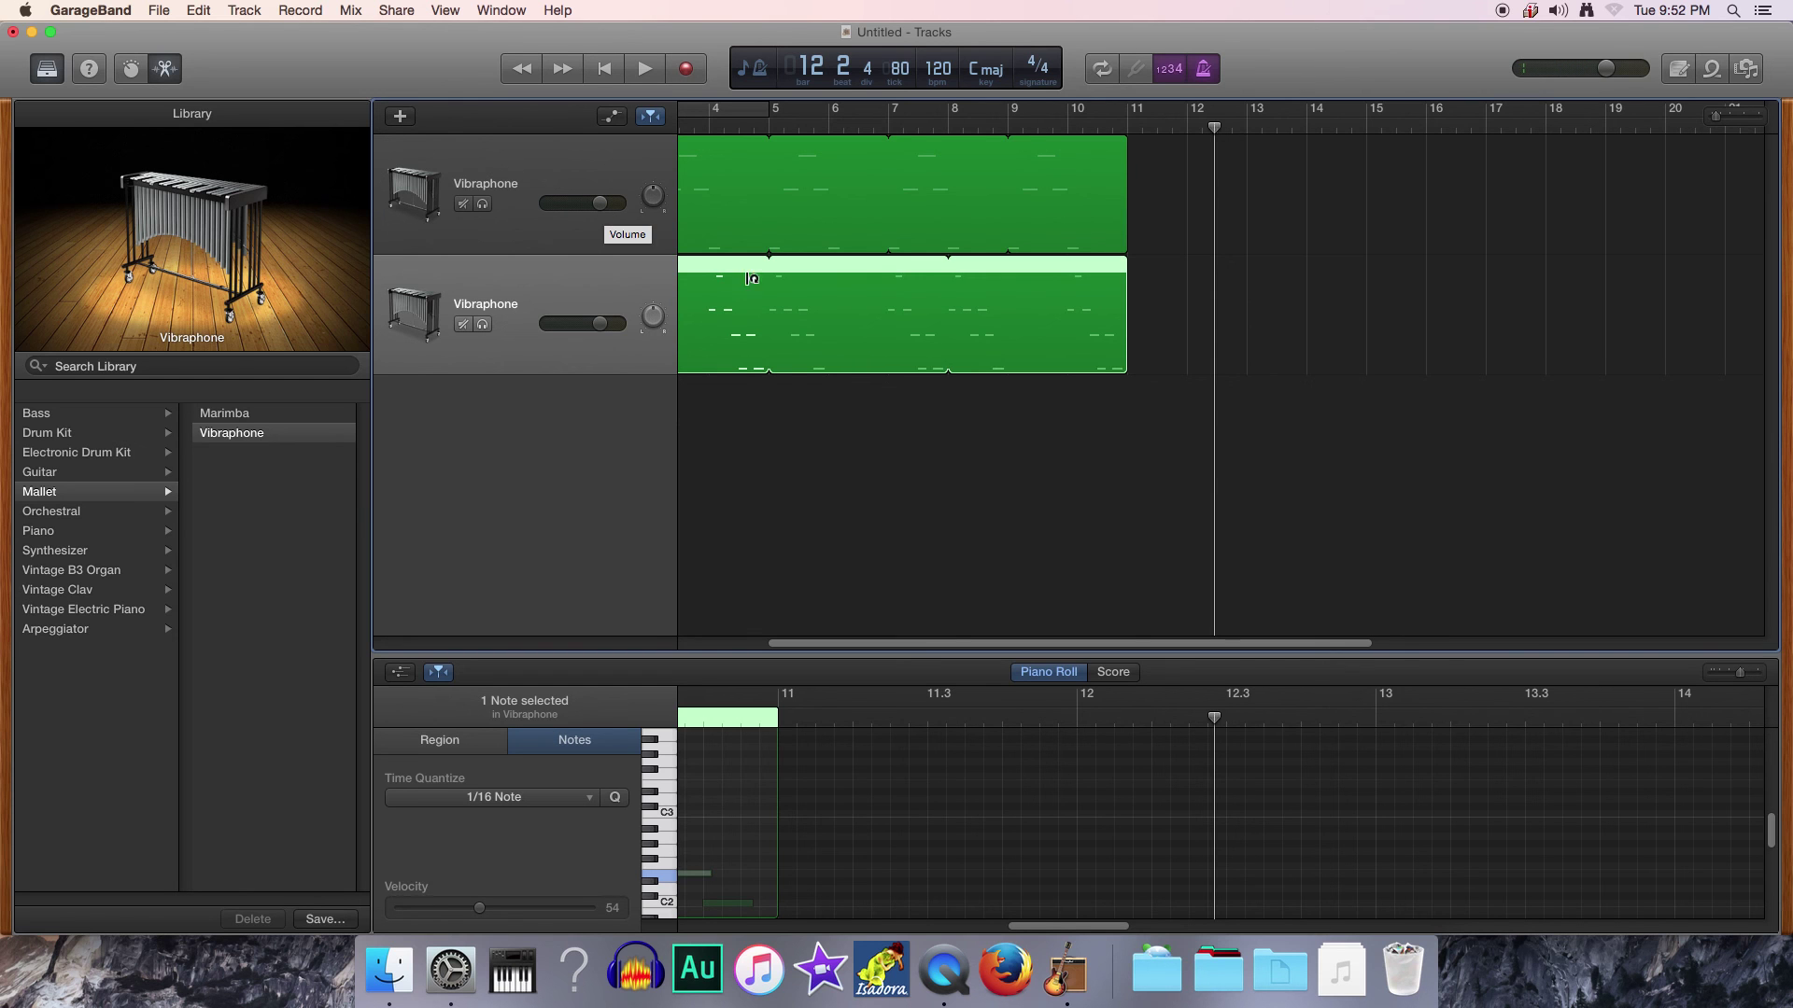
scroll(1144, 470, left, 5)
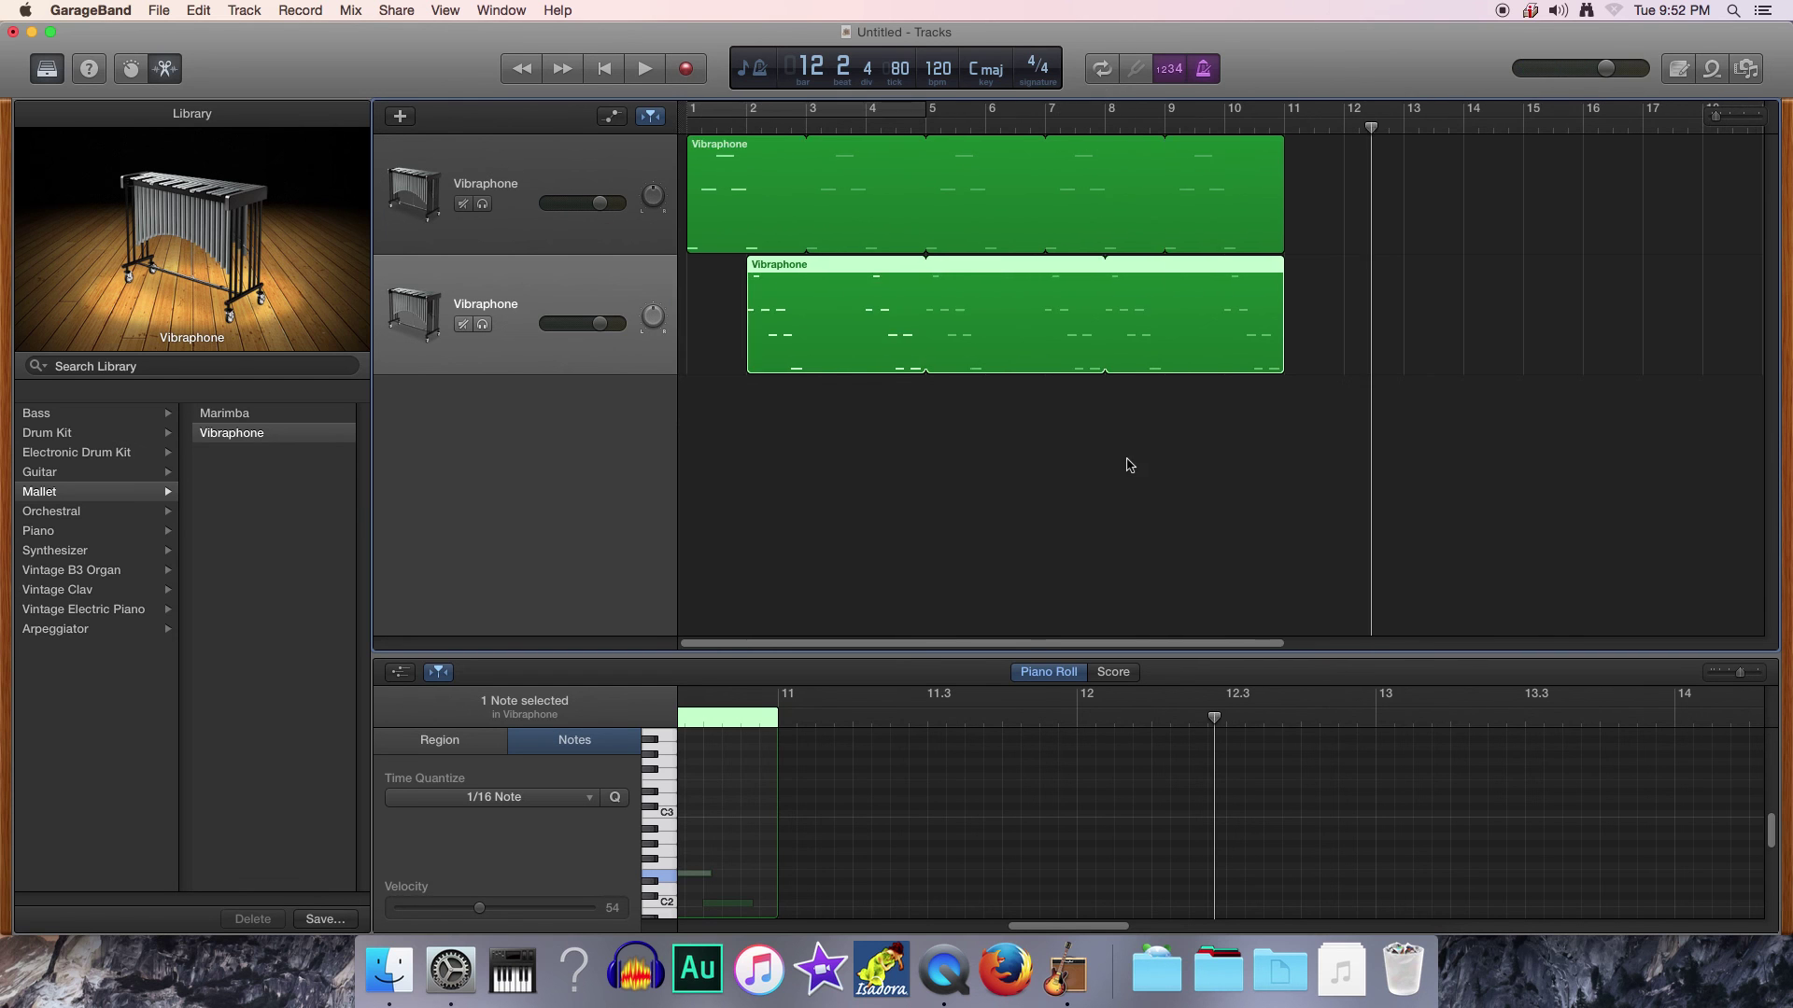